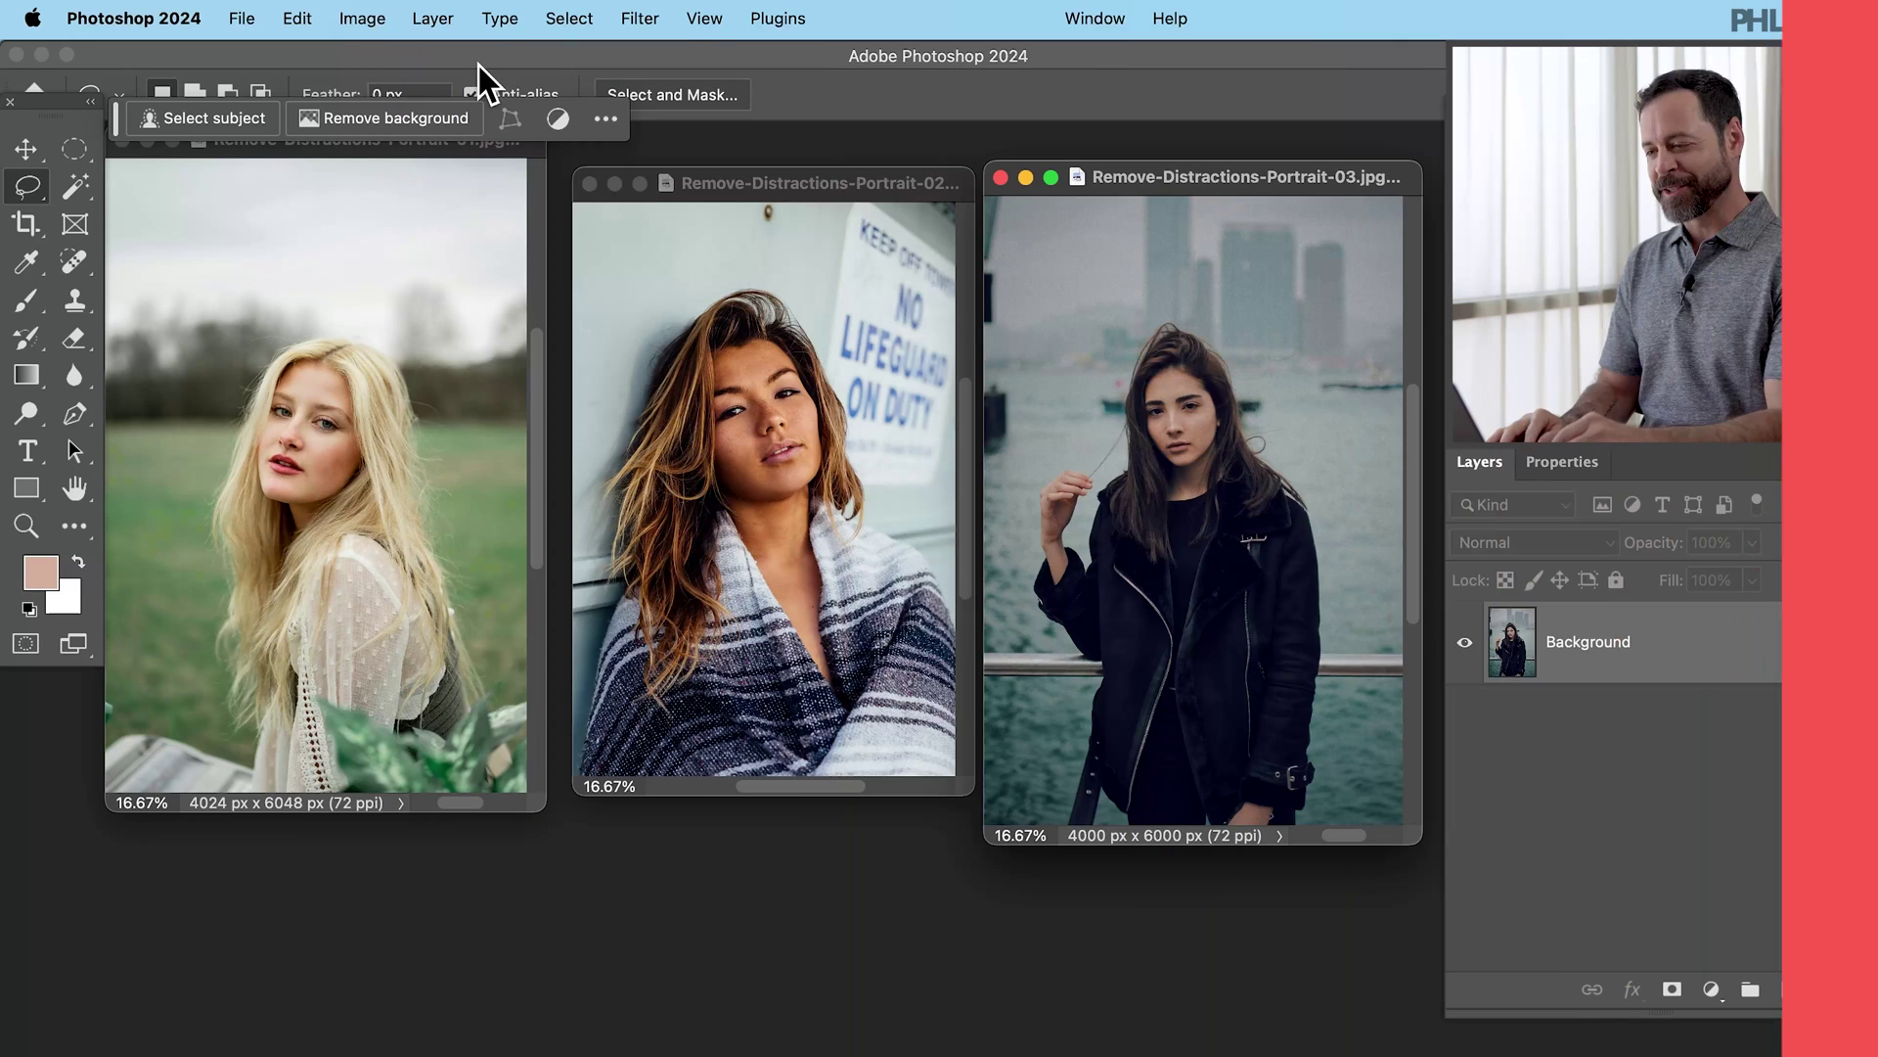
Bring the Remove-Distractions-Portrait-01.jpg window to the front.
drag(501, 150, 507, 172)
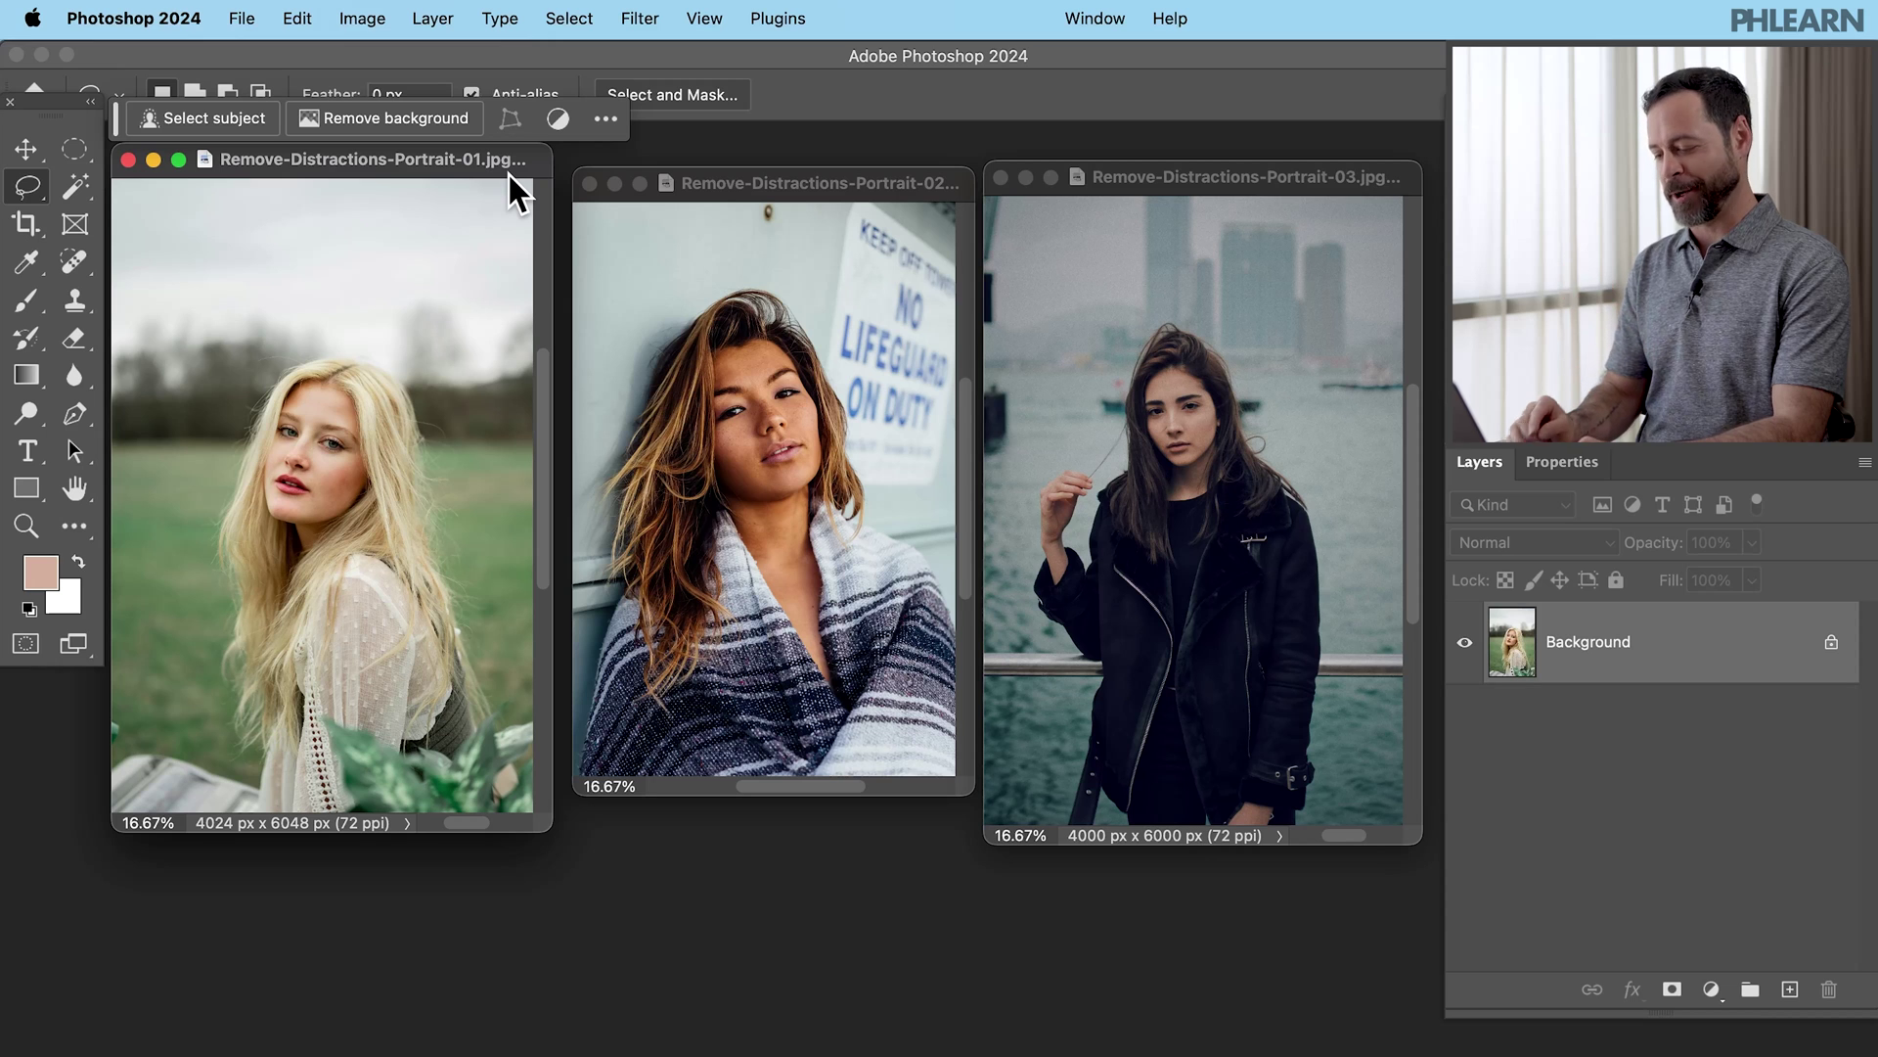
Show the first portrait in full-screen mode and zoom in on its lower part.
key(f)
scroll(983, 550, up, 3)
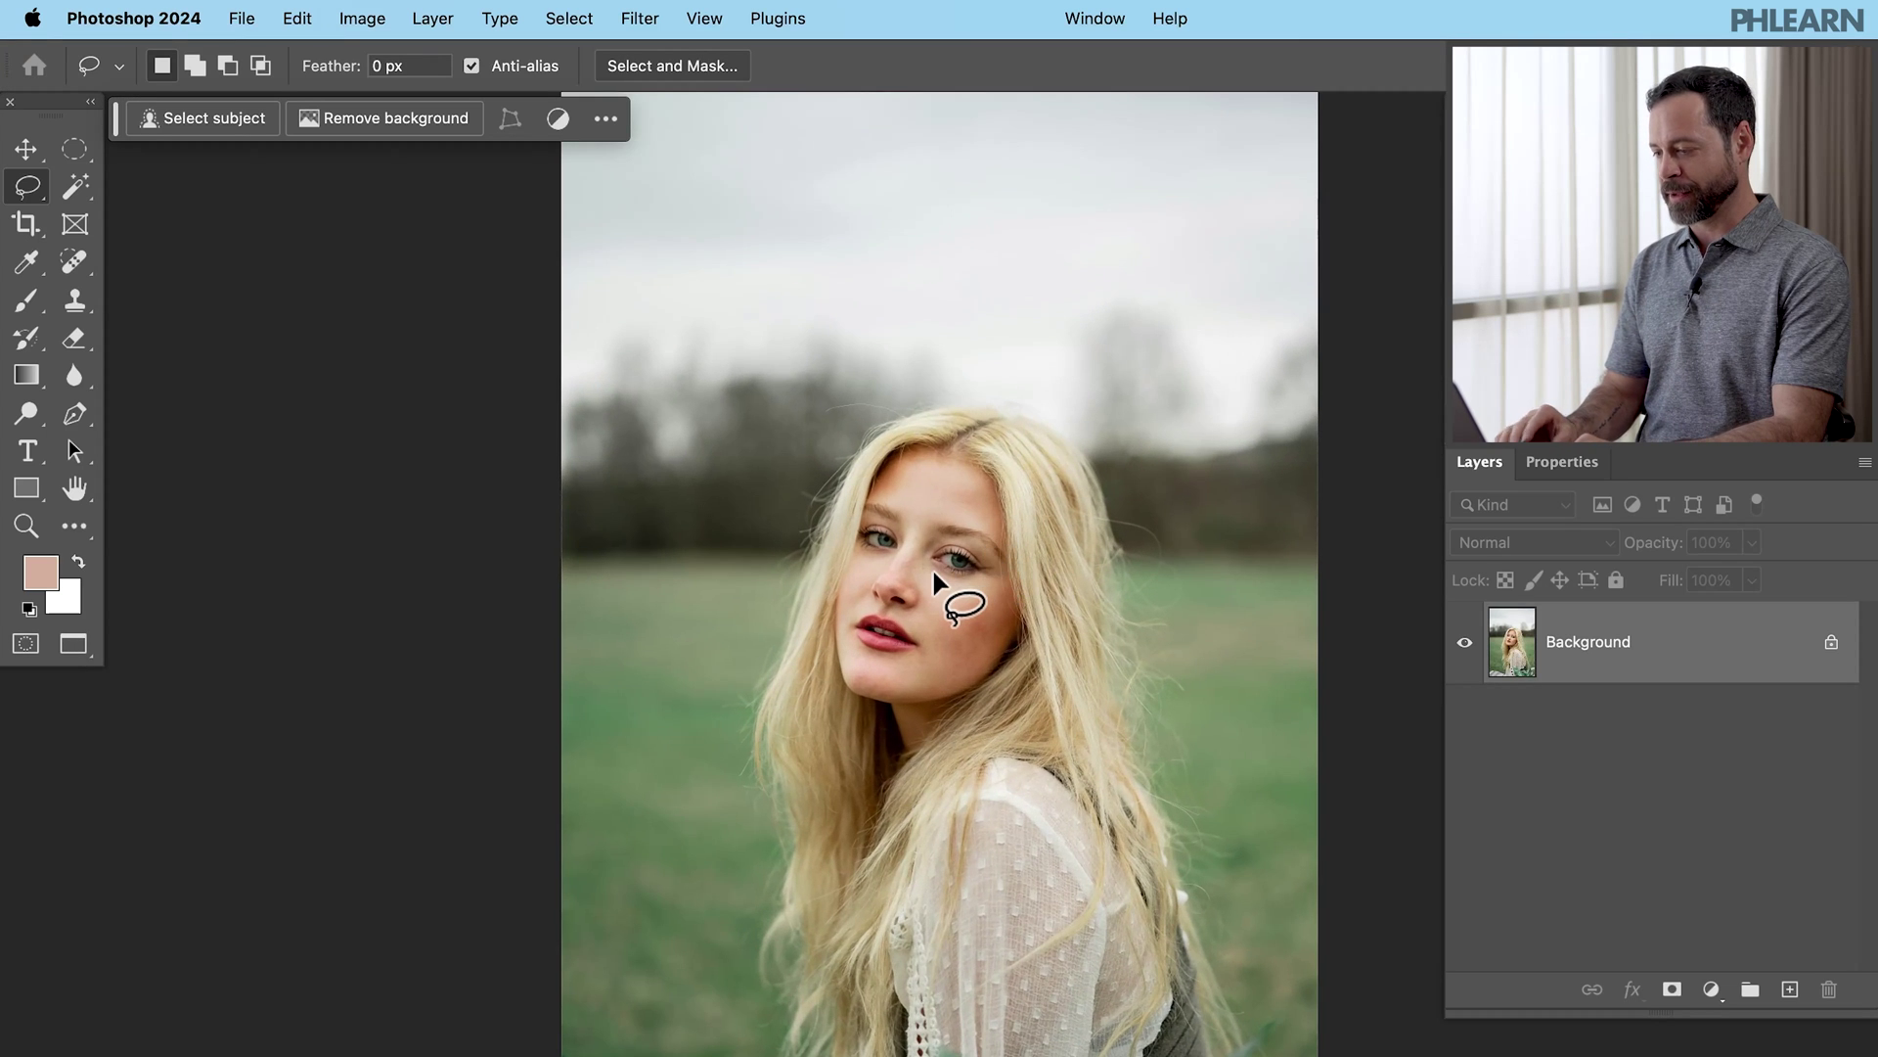
scroll(931, 567, up, 5)
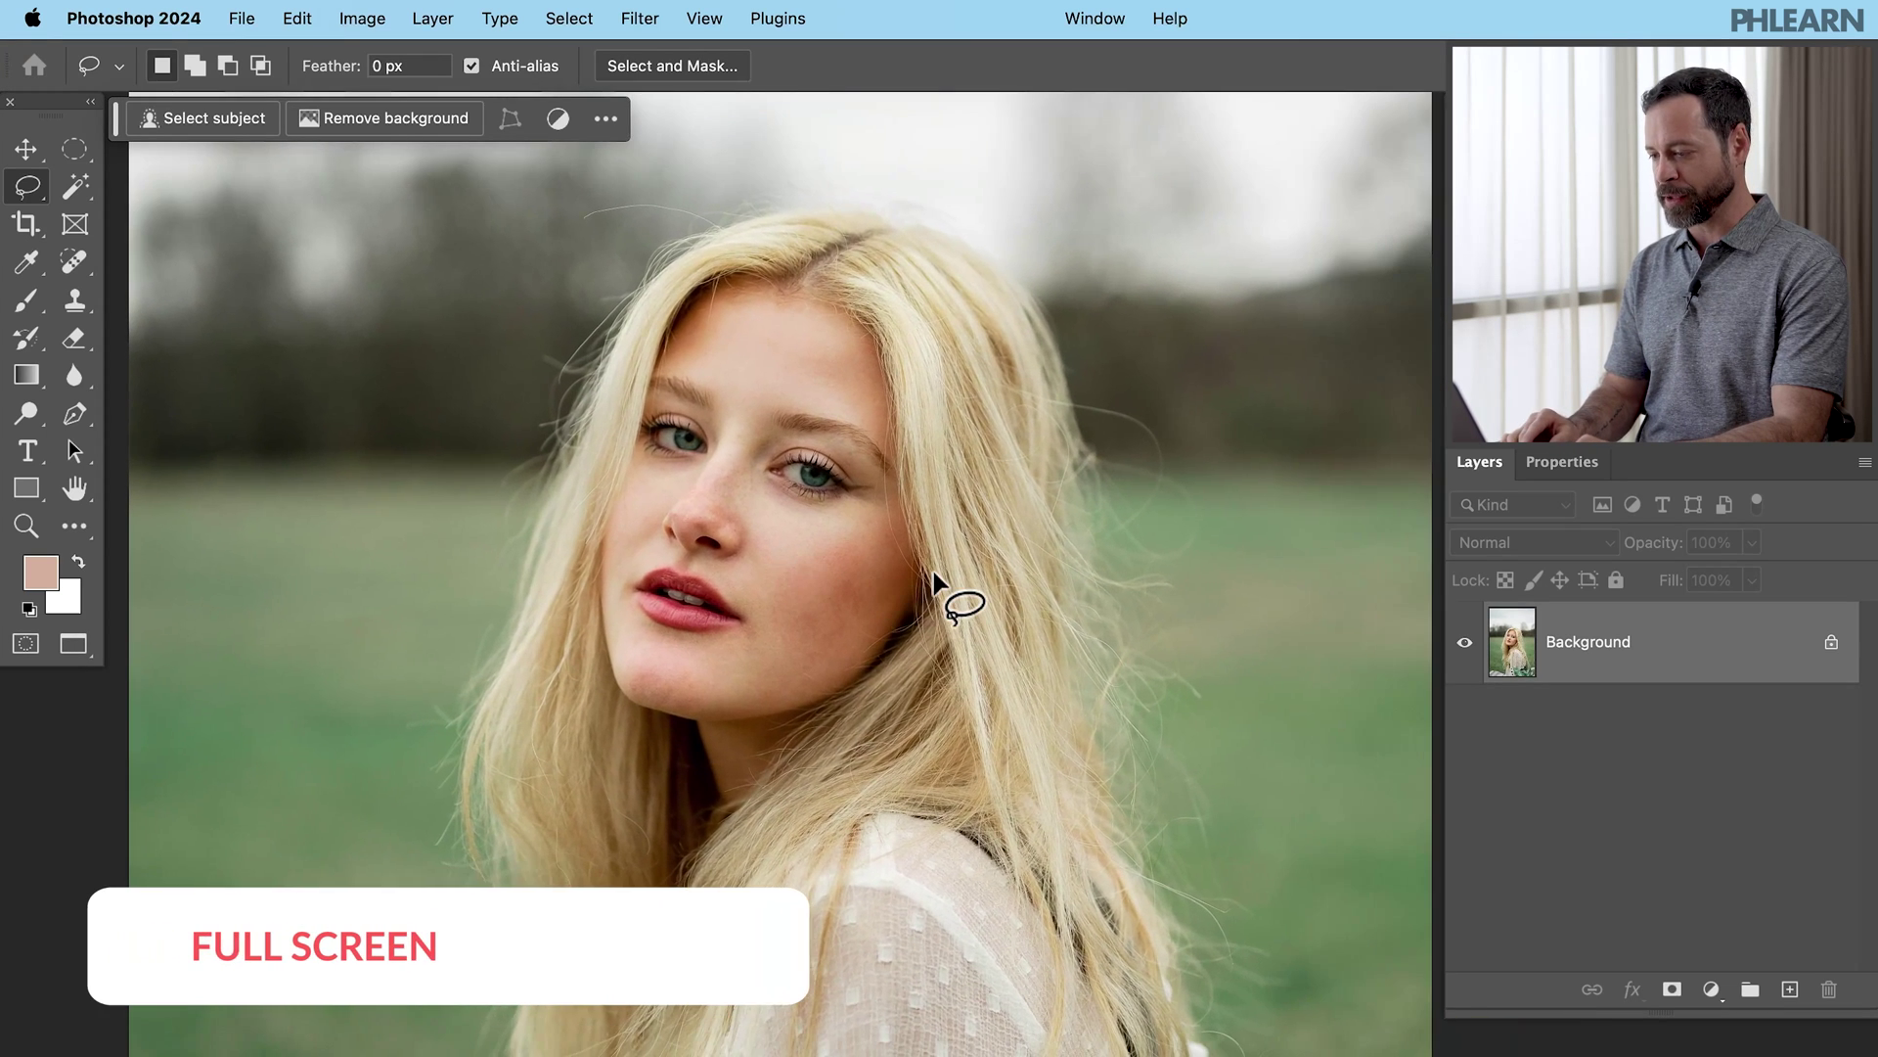
scroll(933, 571, down, 10)
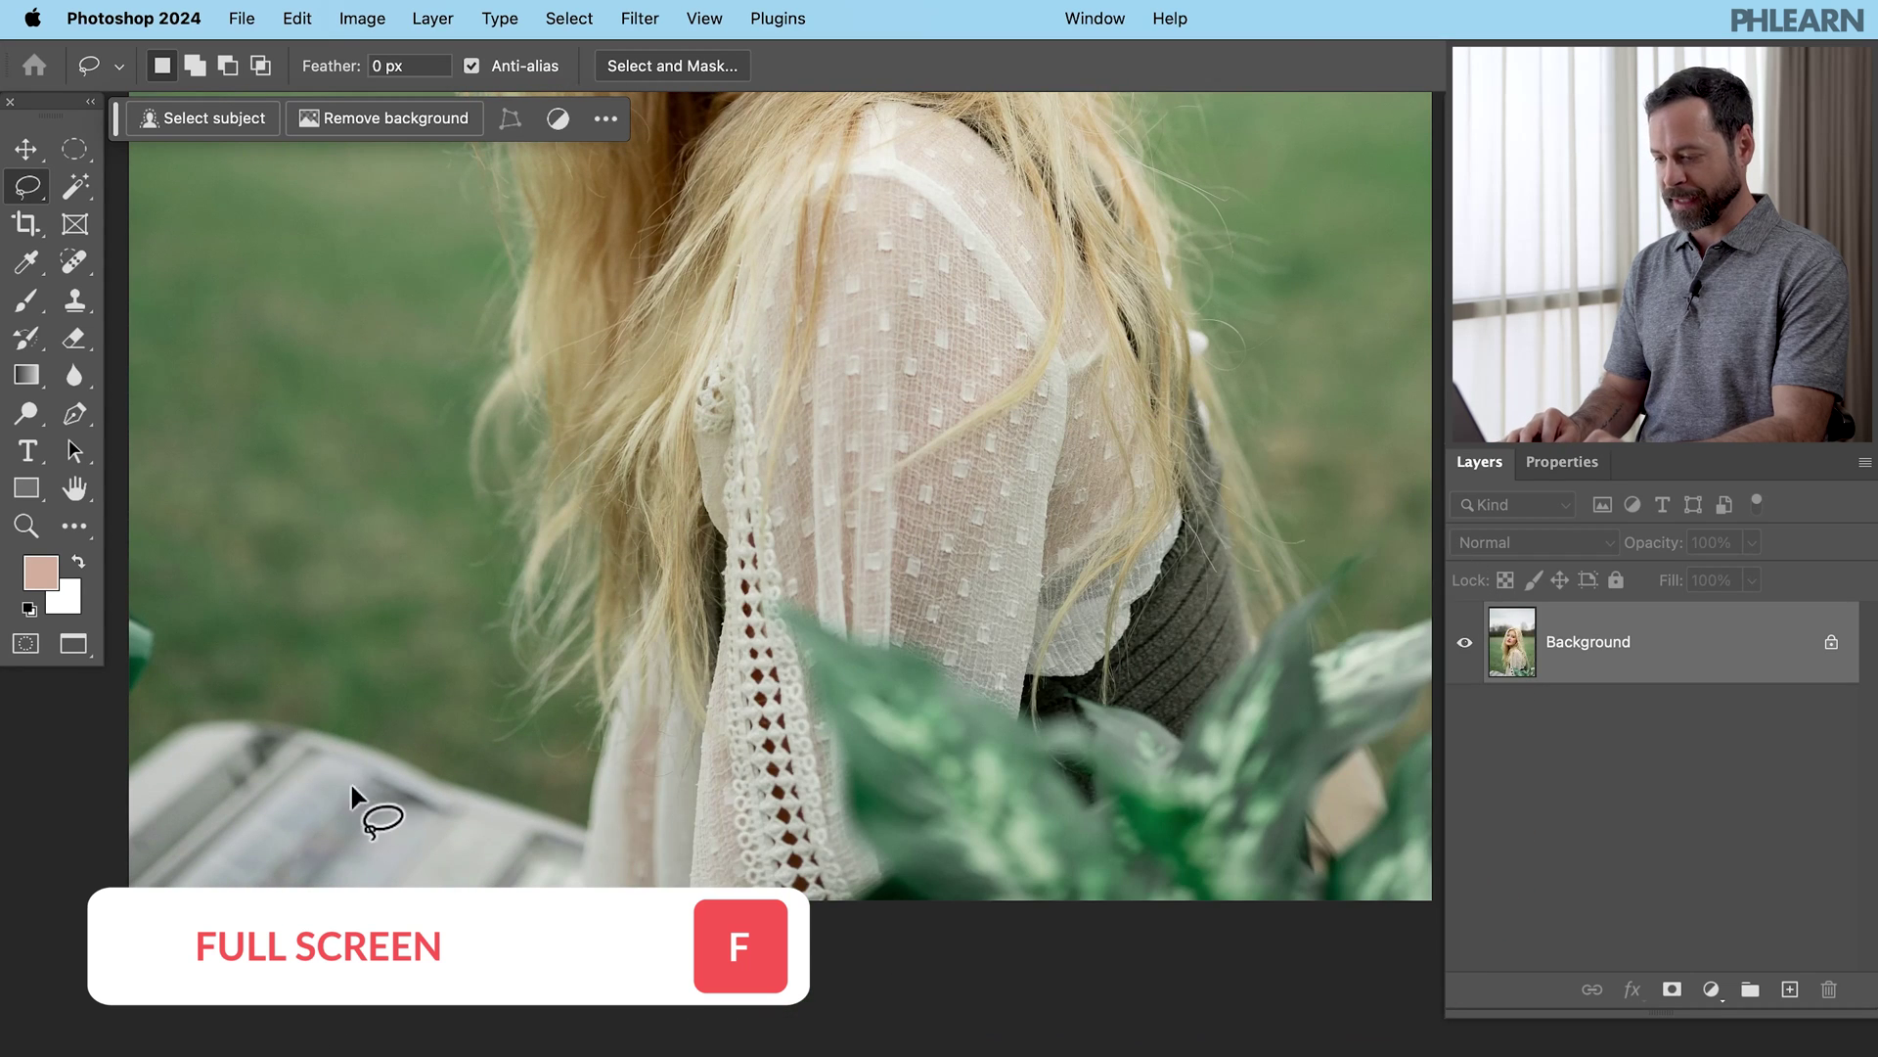
key(super+0)
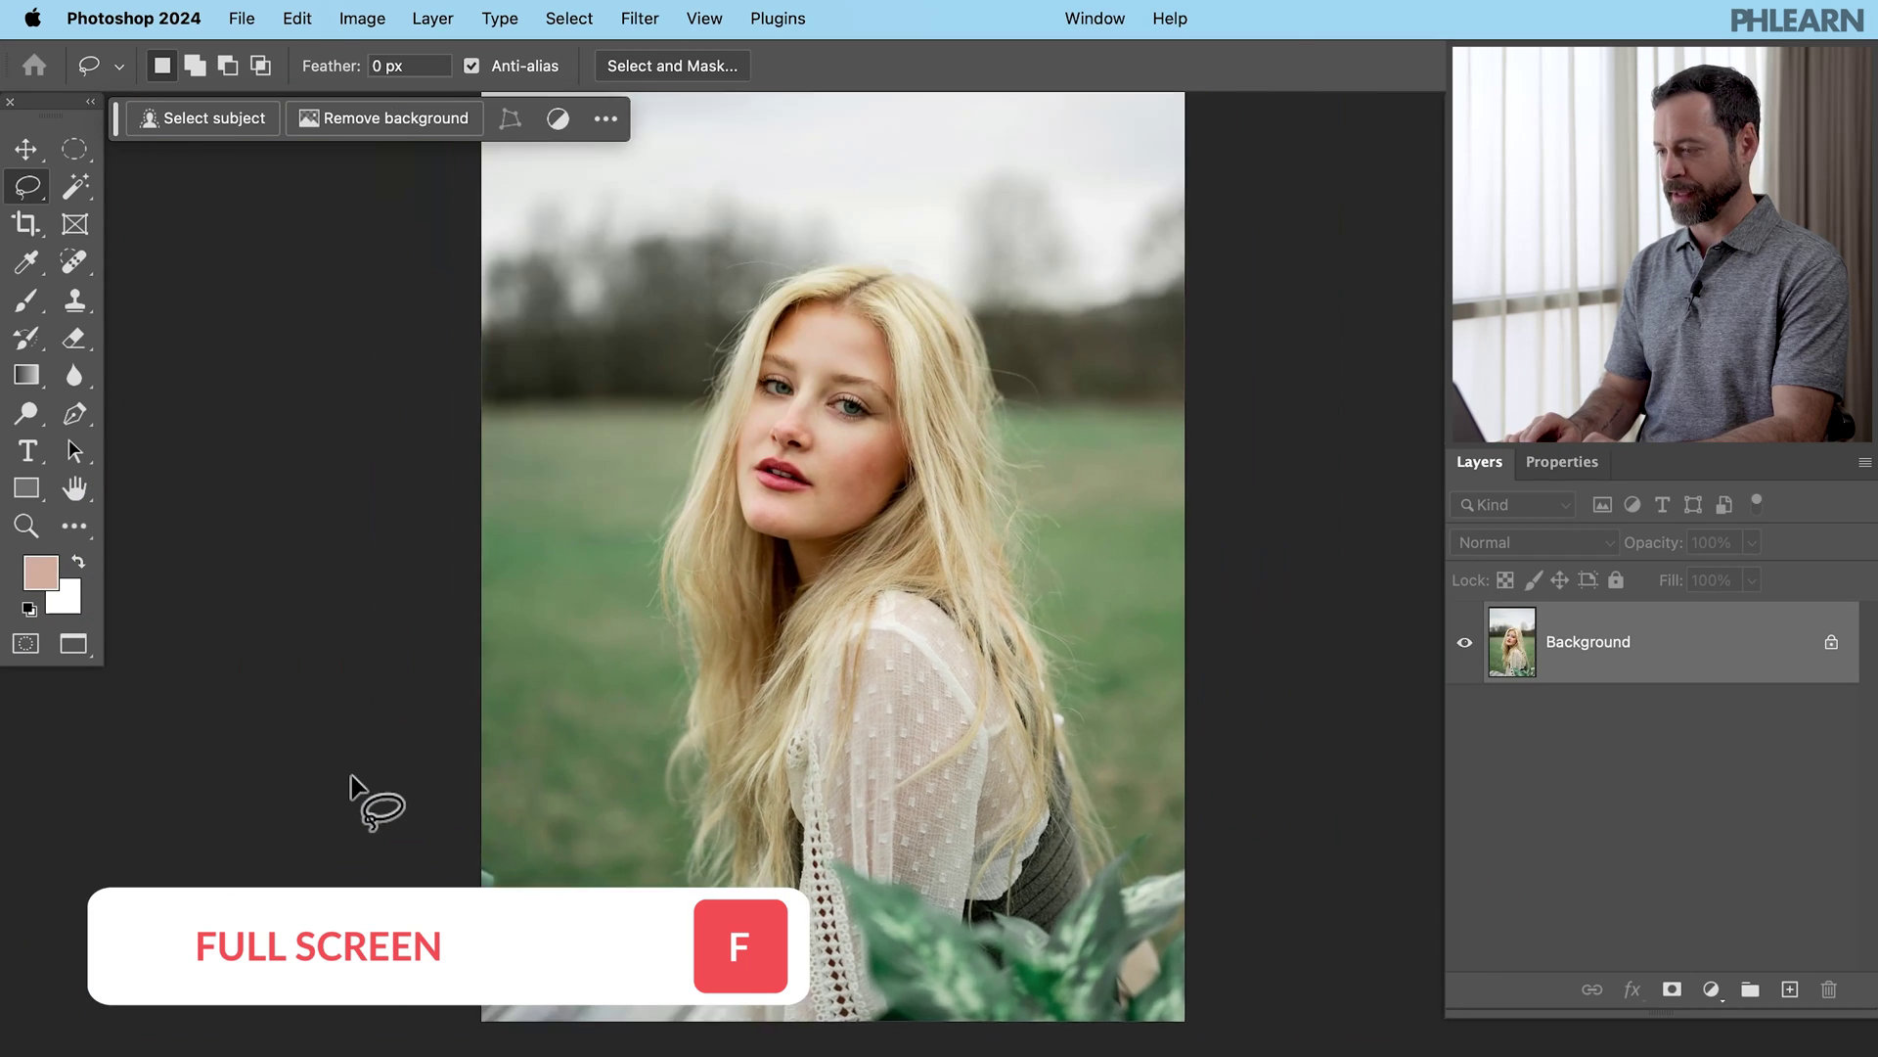
key(super+plus)
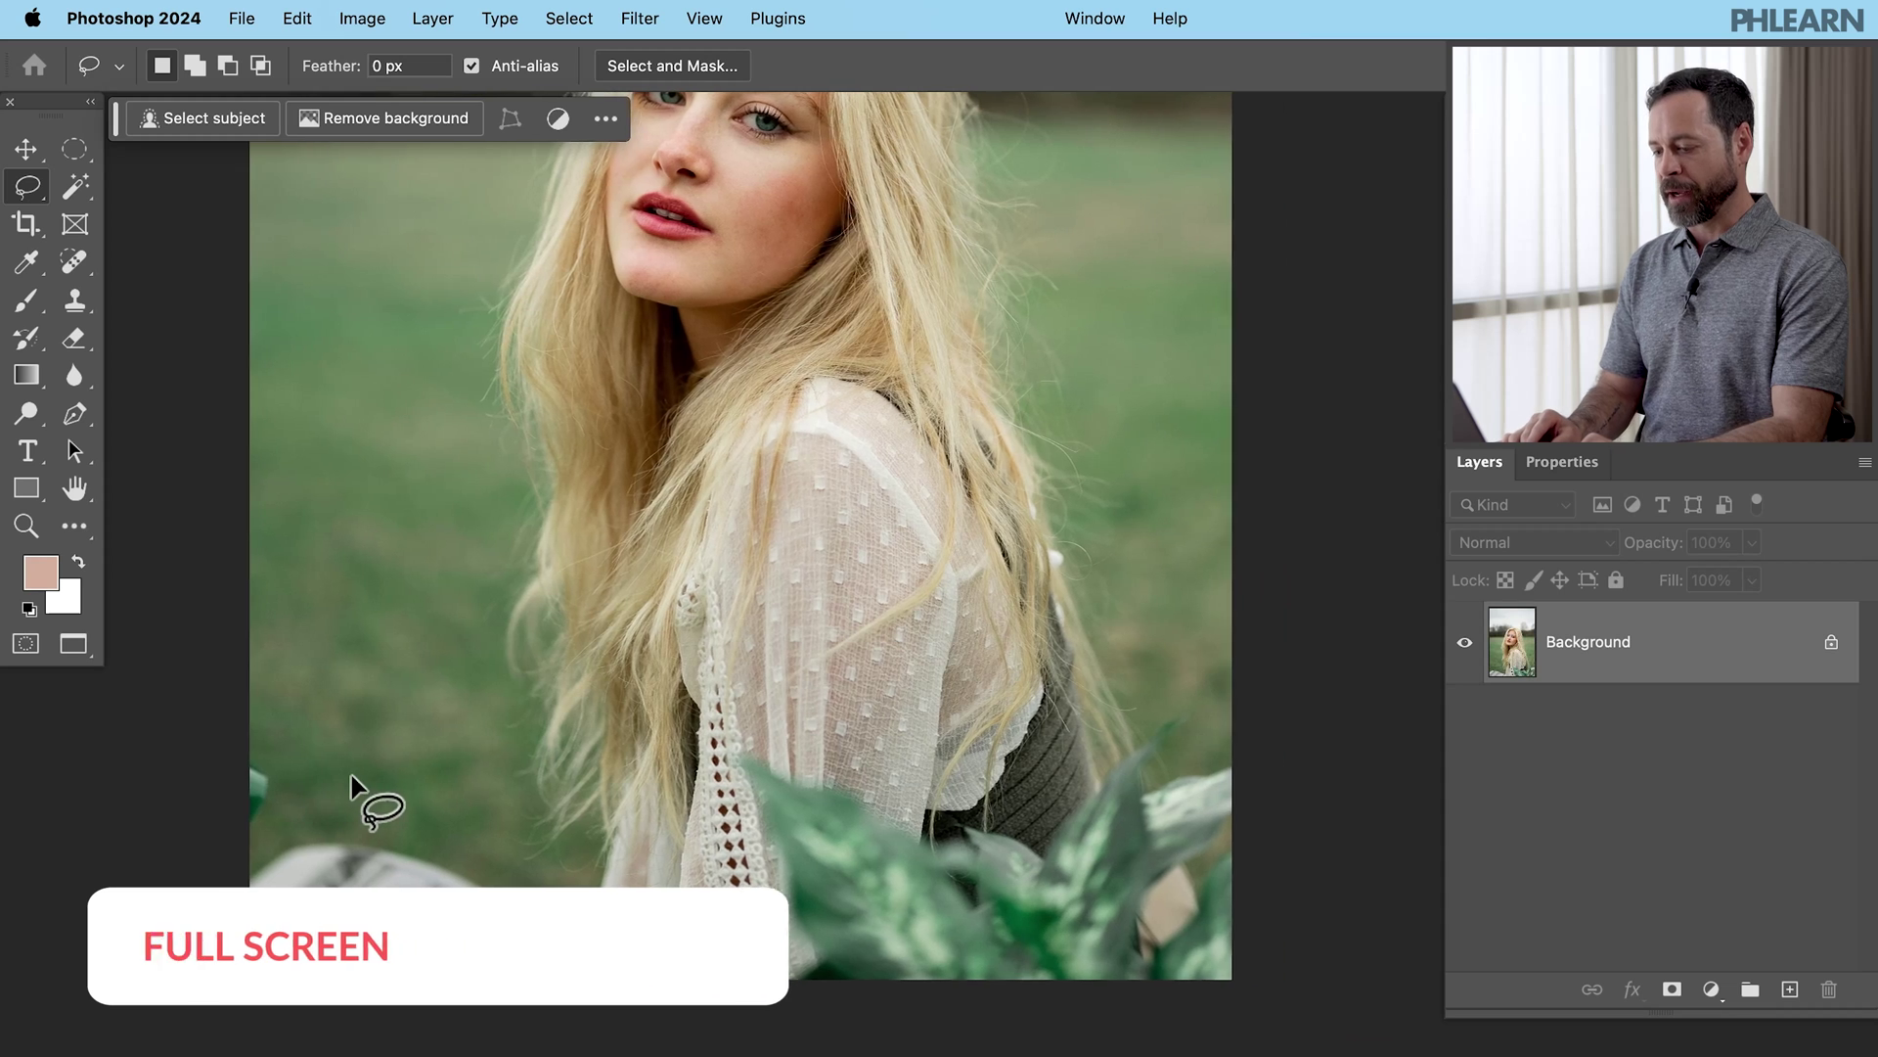
scroll(350, 775, down, 1)
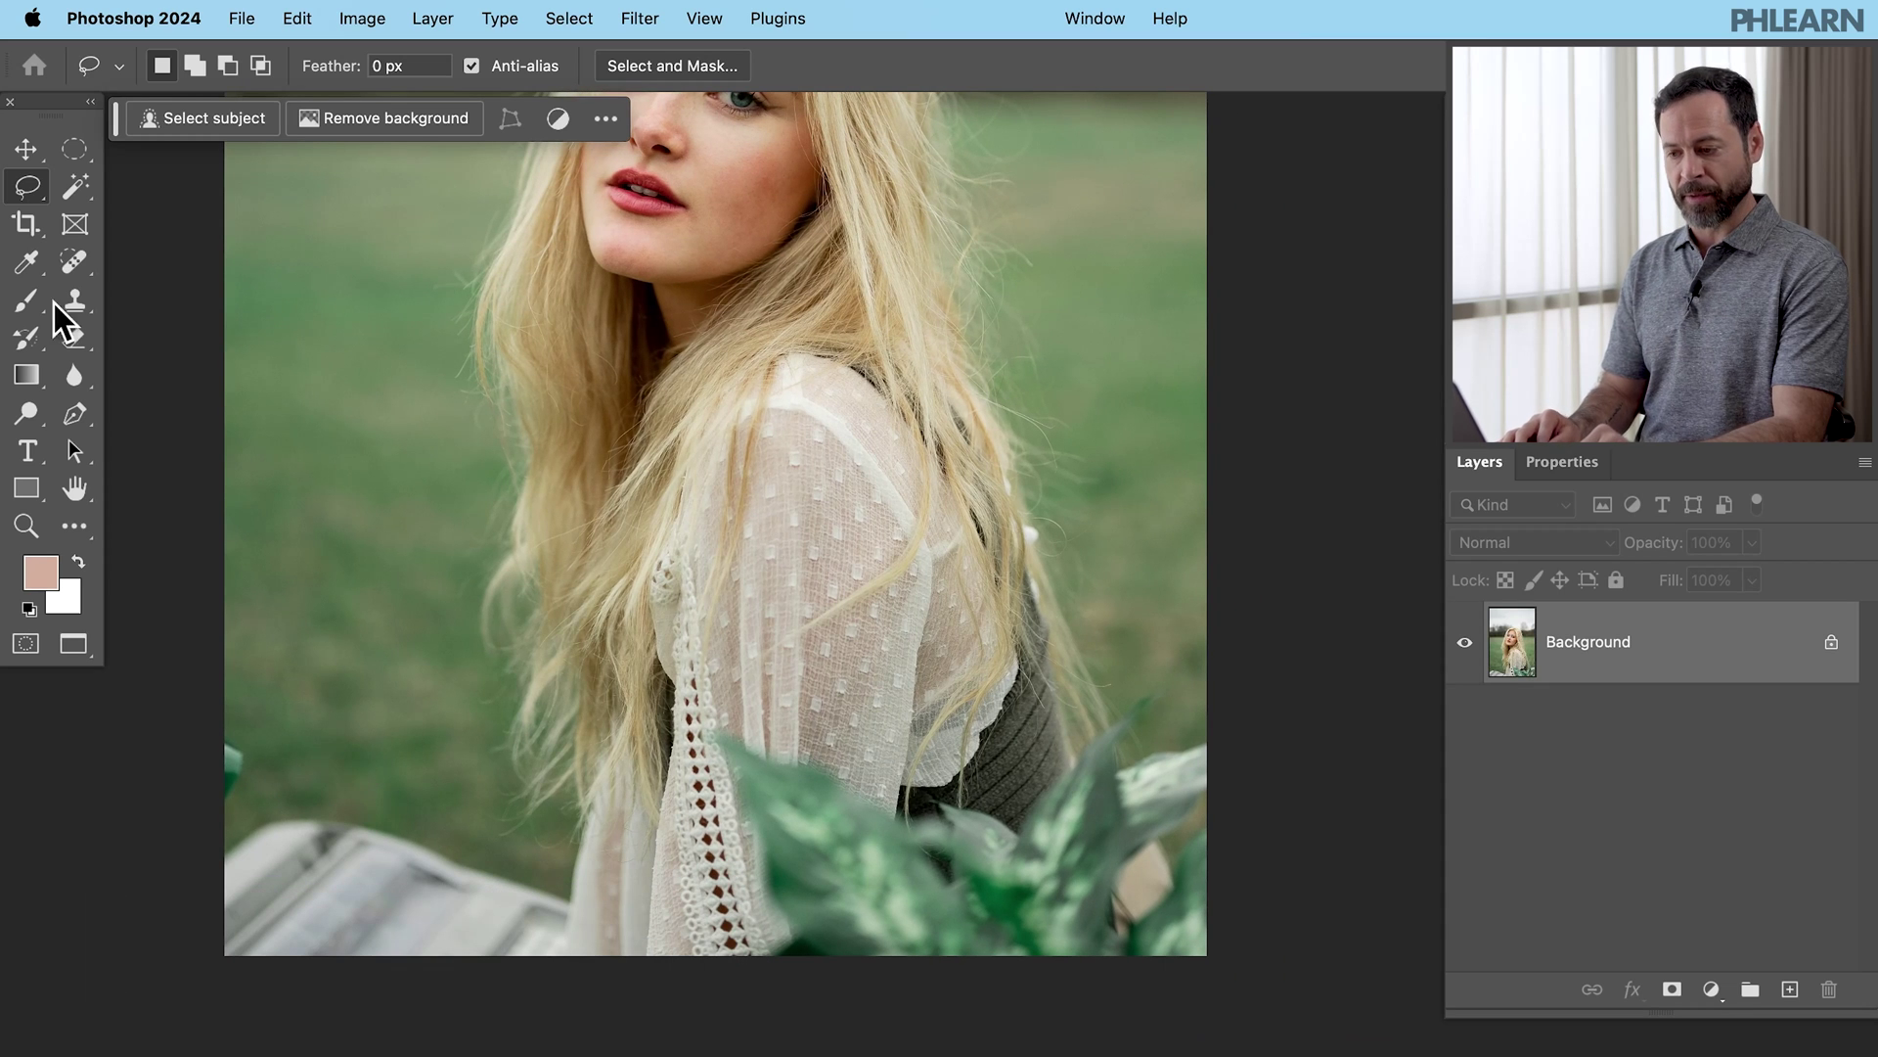
With the freehand Lasso Tool, outline the white bench in the lower-left corner.
click(28, 192)
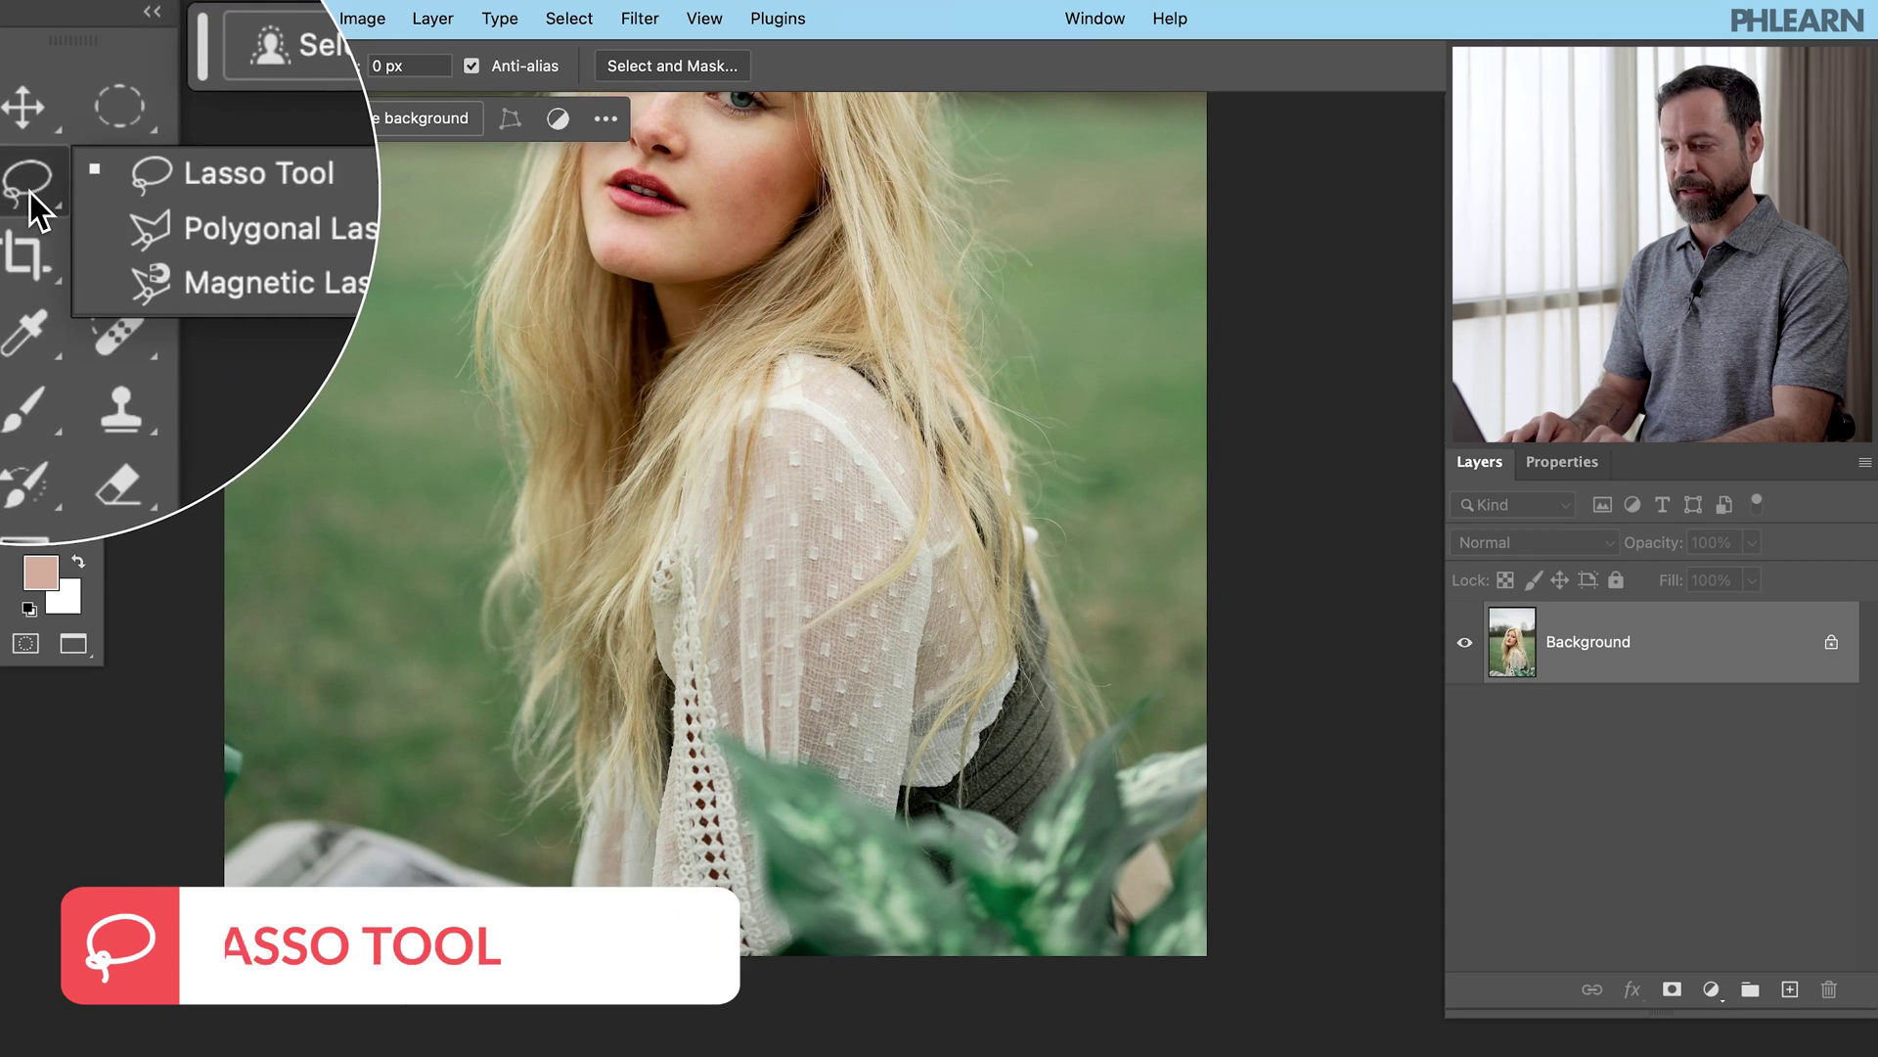
click(148, 191)
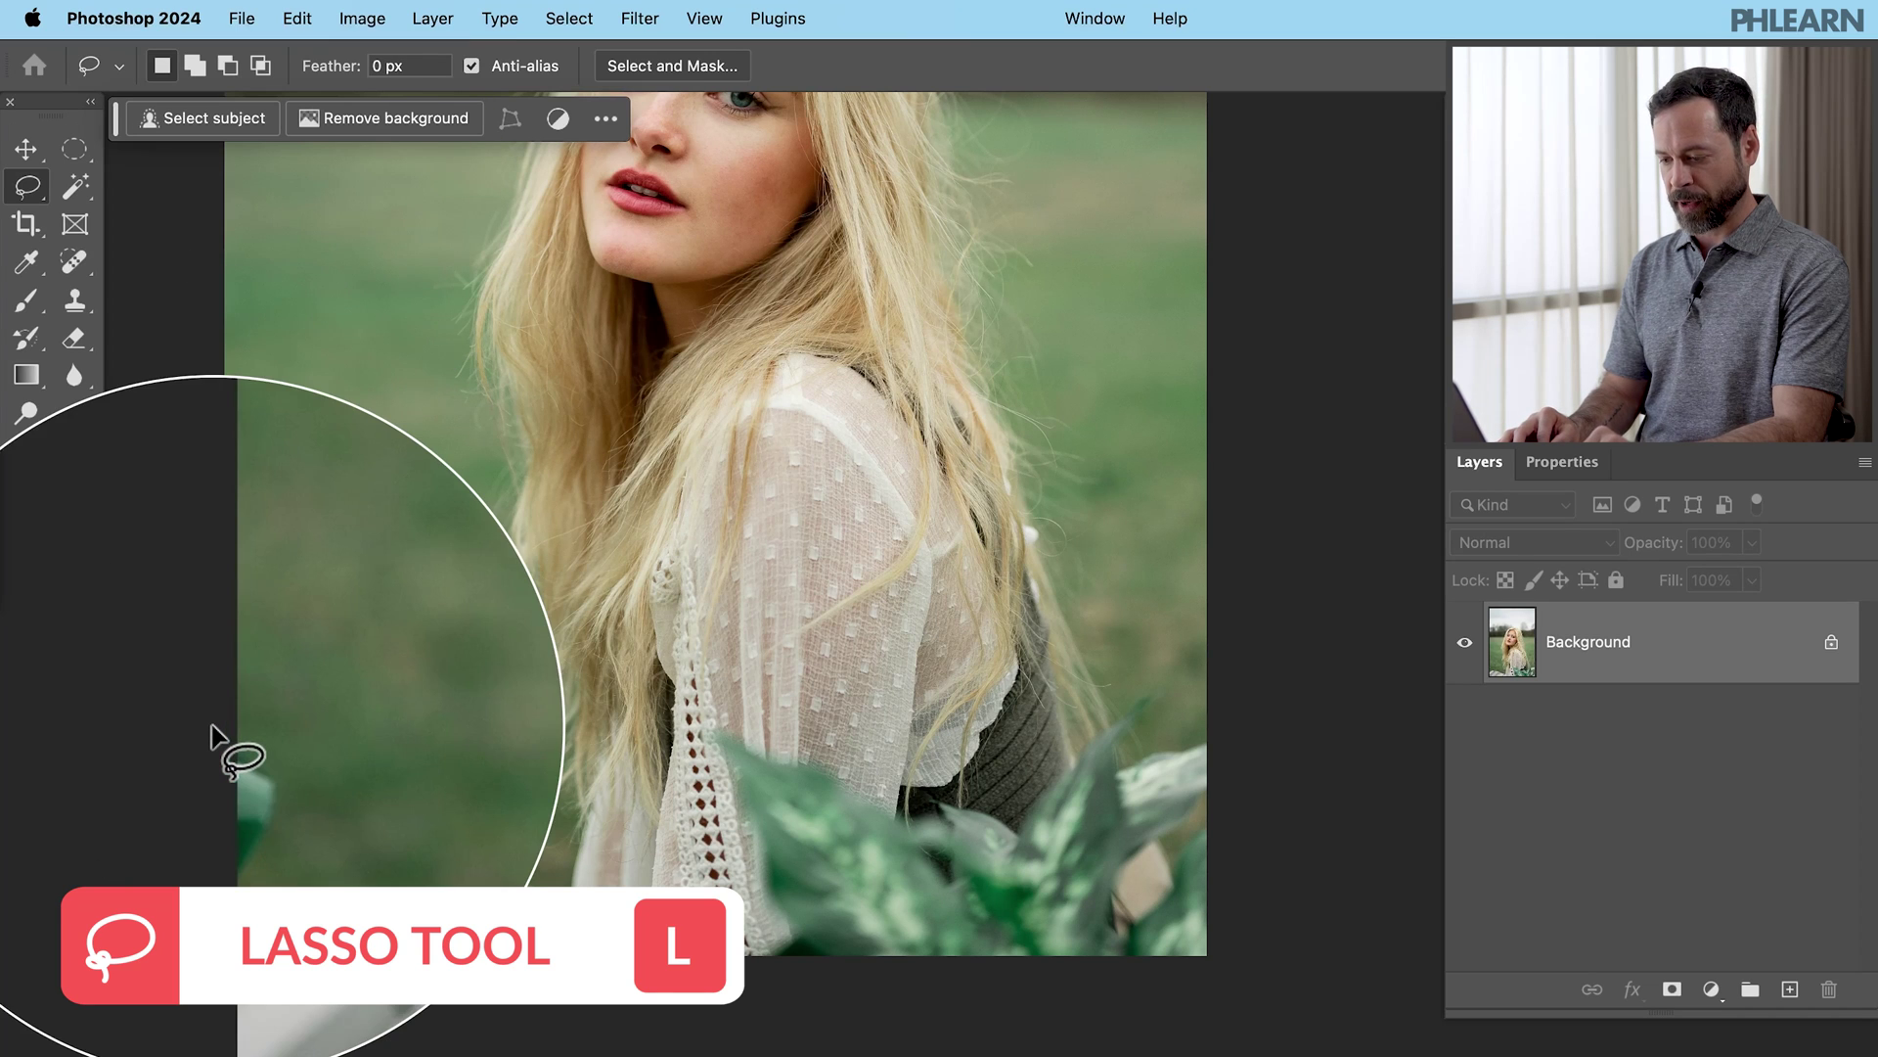
mouse_move(212, 726)
mouse_down()
mouse_move(266, 773)
mouse_move(522, 857)
mouse_move(567, 885)
mouse_move(573, 928)
mouse_move(528, 989)
mouse_move(391, 1006)
mouse_move(264, 998)
mouse_move(200, 968)
mouse_move(215, 758)
mouse_up()
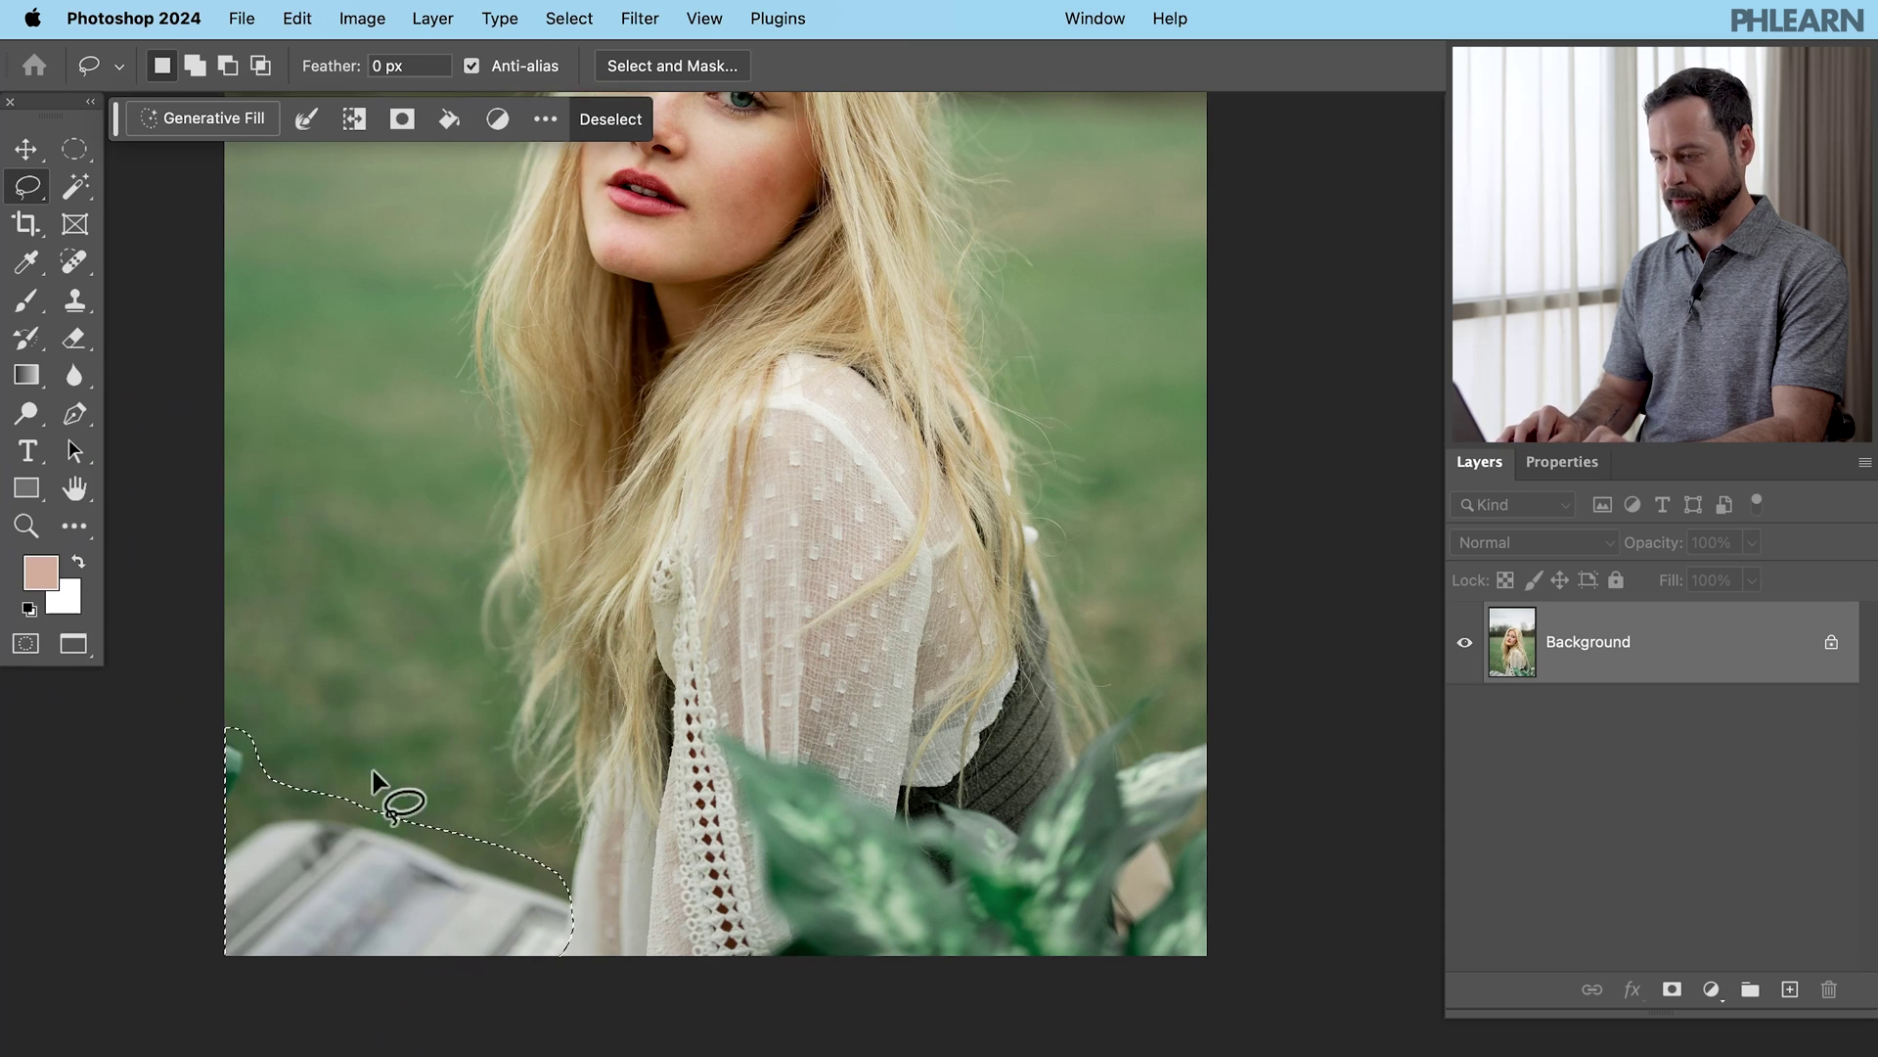
Replace the selected bench with grass using an empty-prompt Generative Fill, then deselect.
click(227, 127)
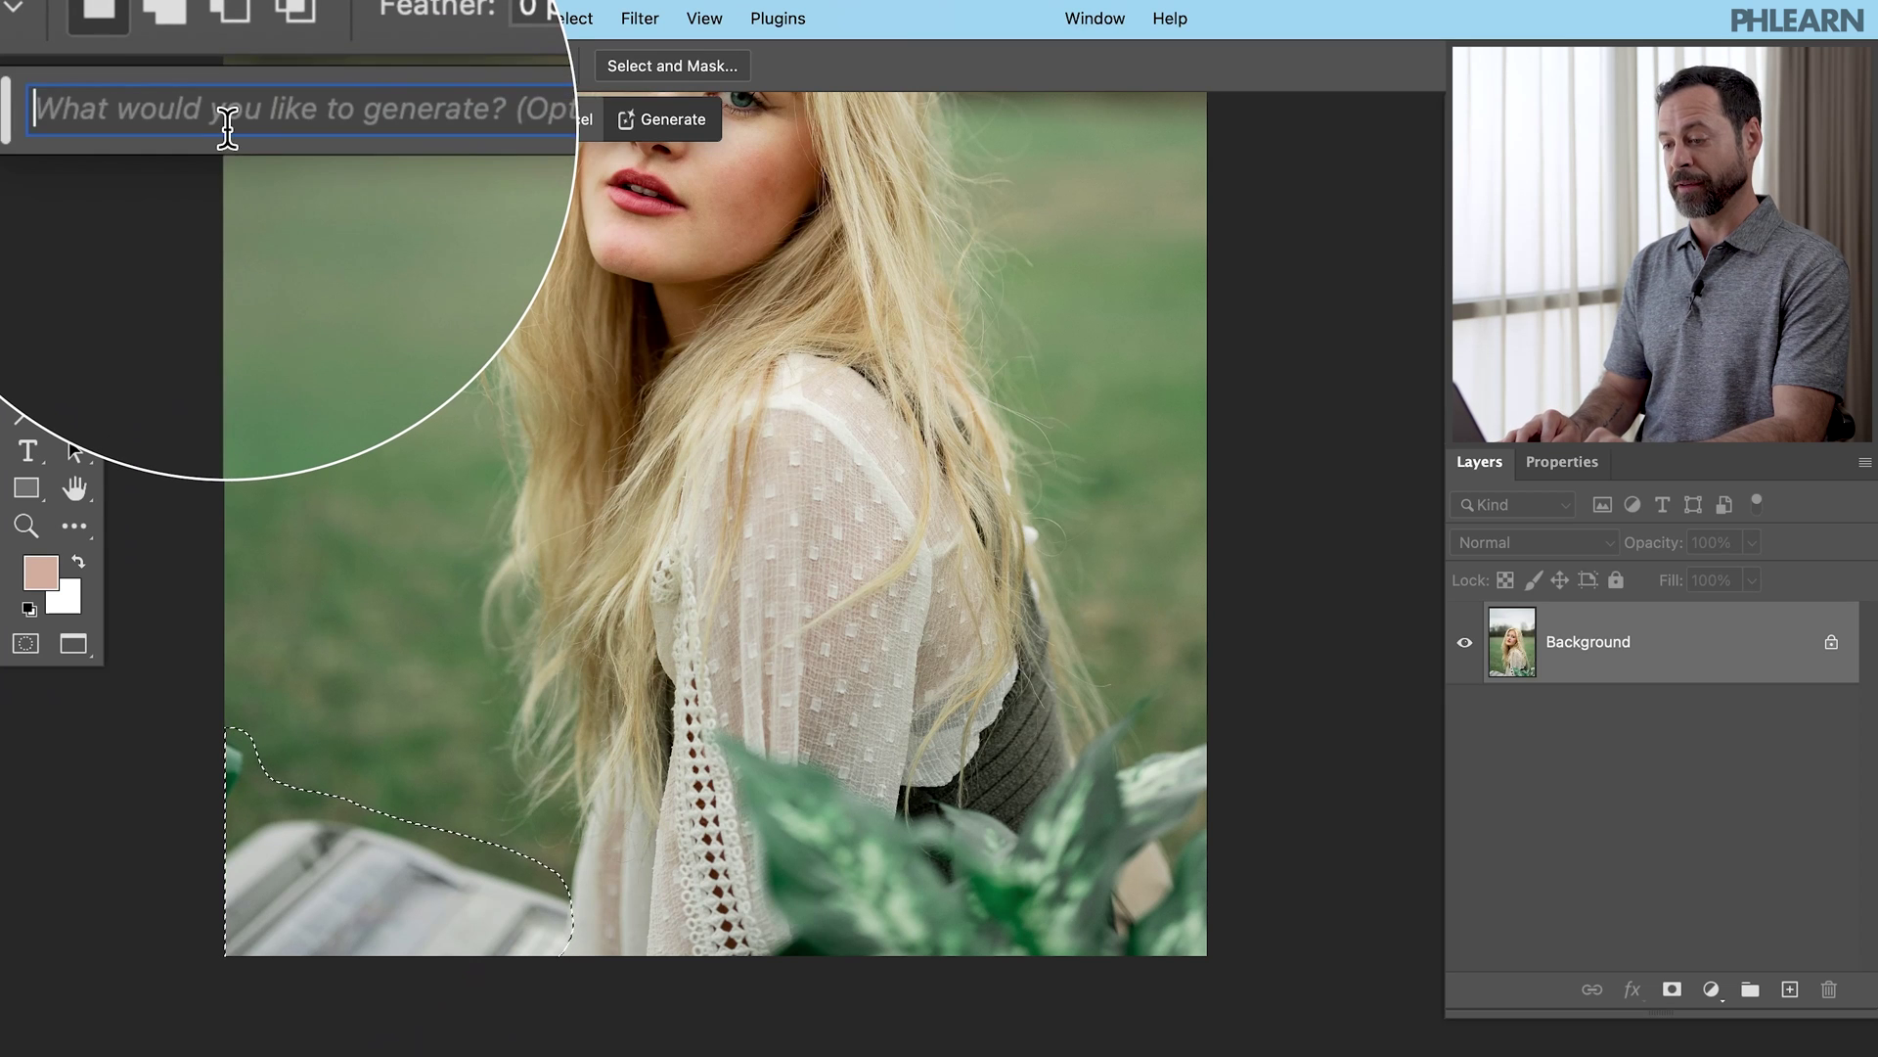
click(654, 122)
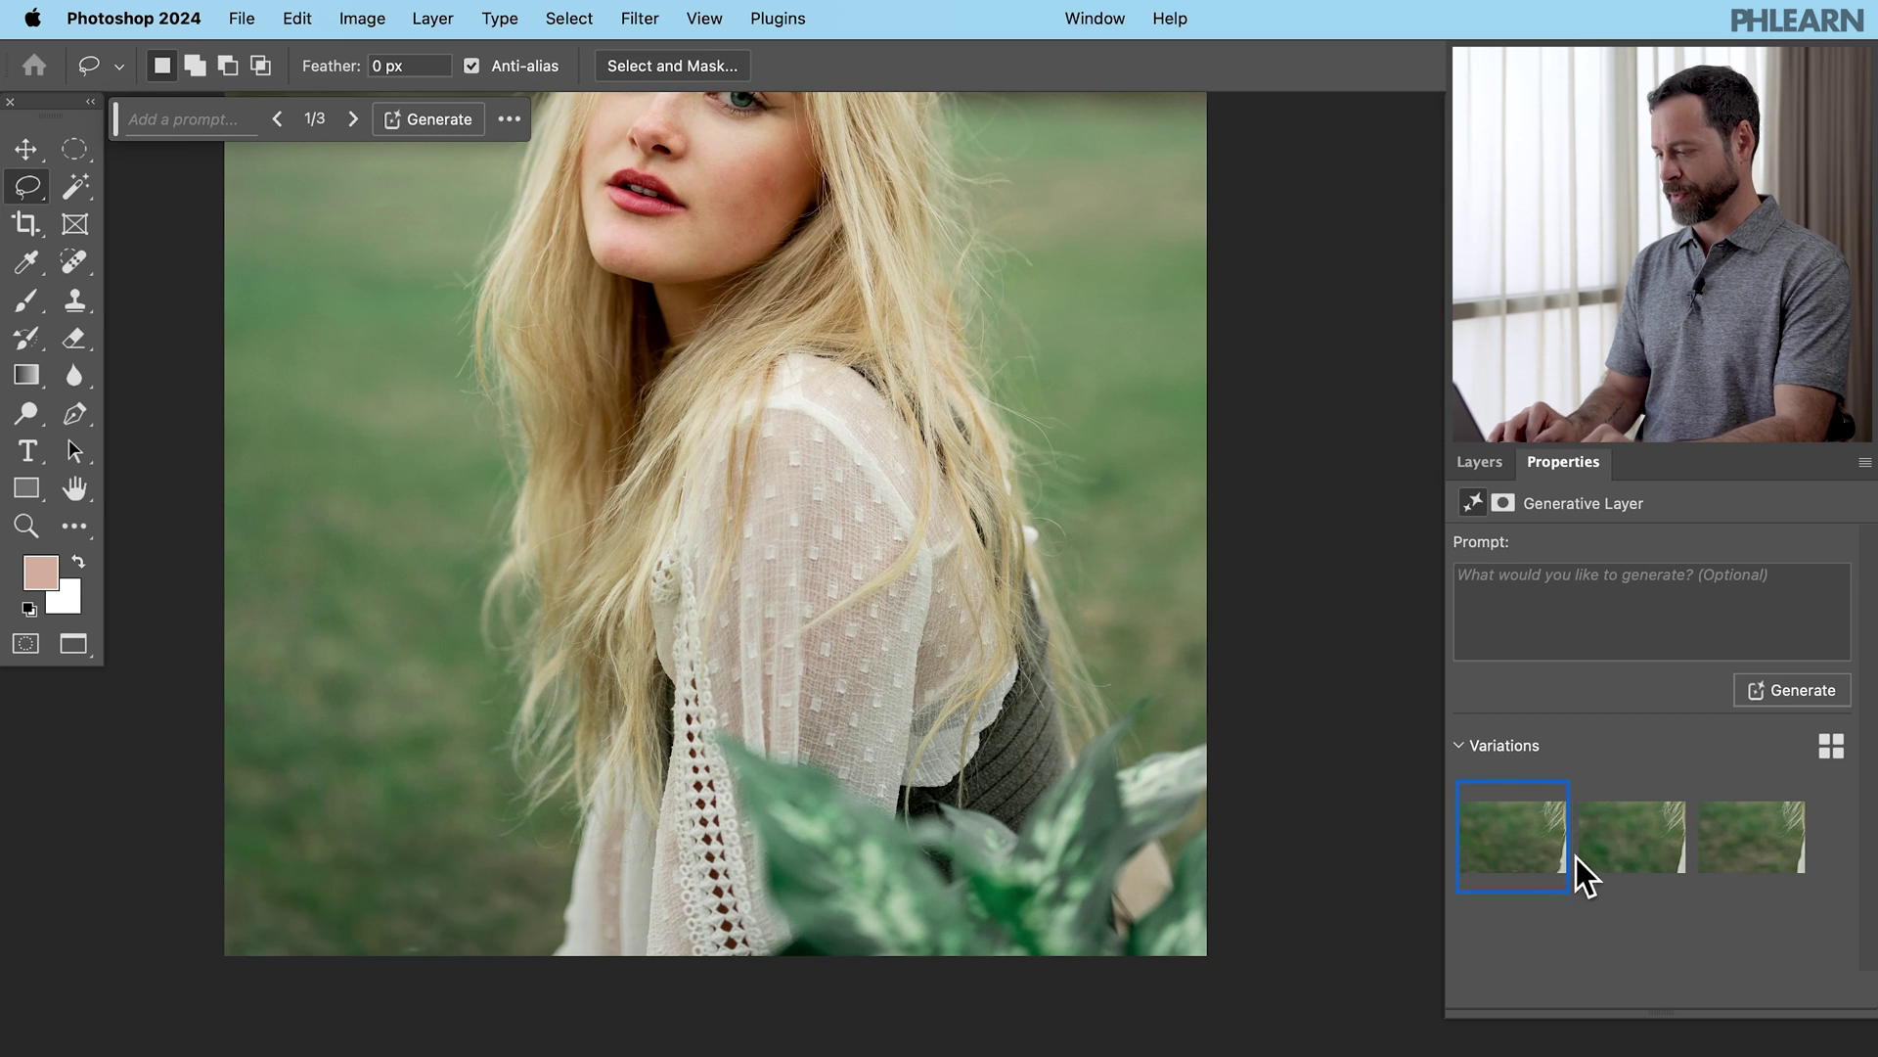
click(742, 968)
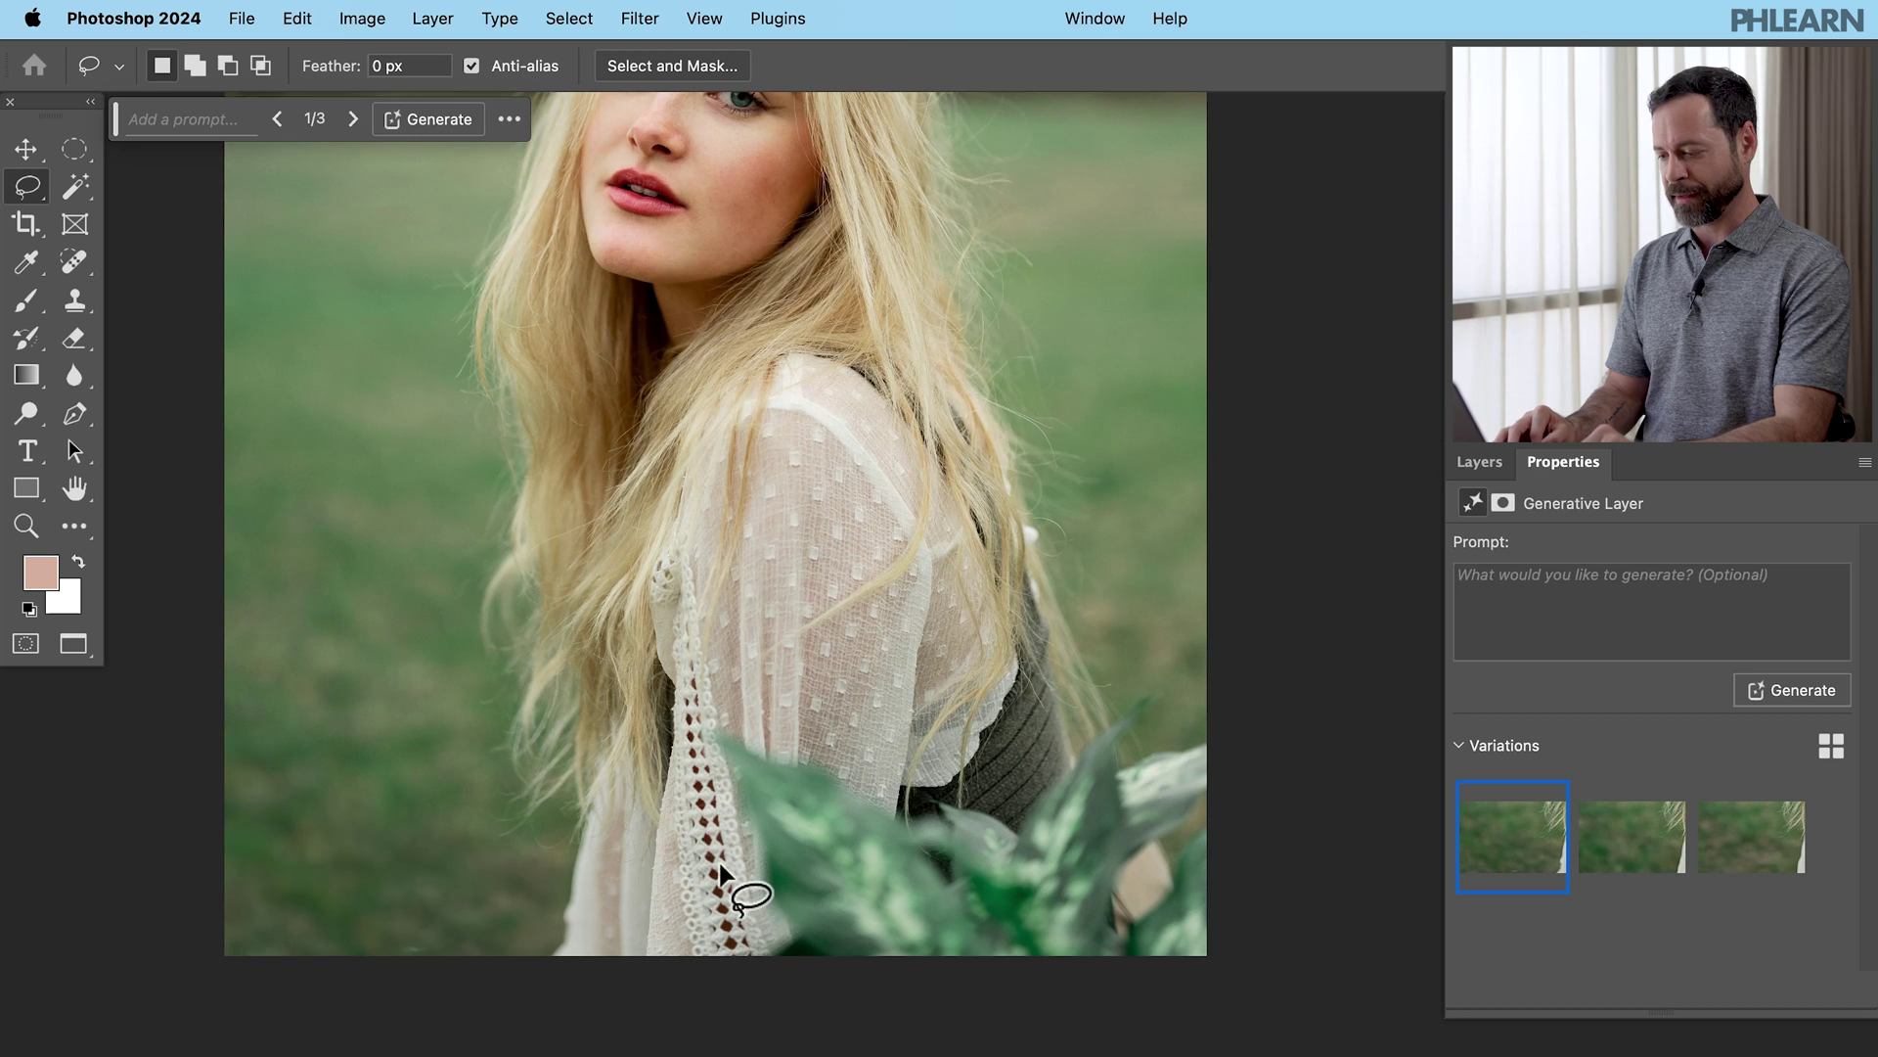
Lasso the plant leaves at the bottom and remove them with an empty-prompt Generative Fill.
scroll(724, 880, down, 1)
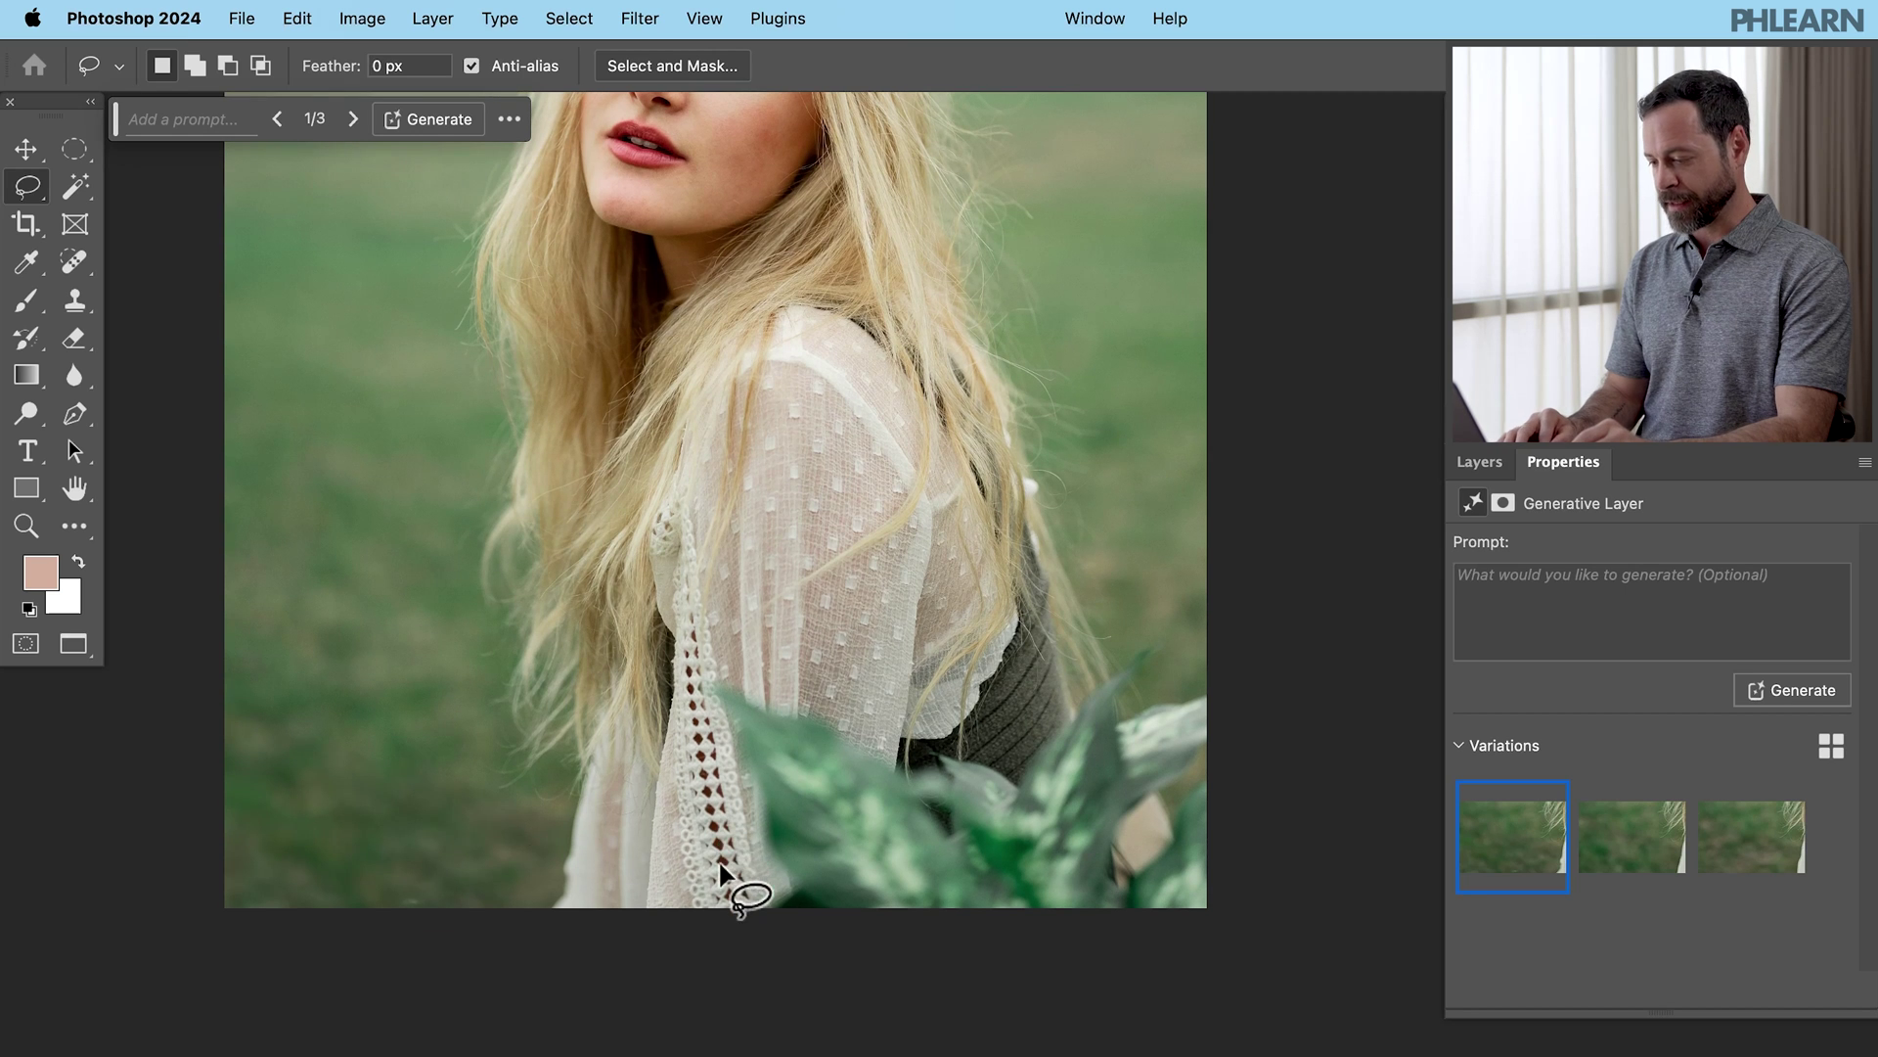
mouse_move(734, 942)
mouse_down()
mouse_move(763, 859)
mouse_move(691, 682)
mouse_move(1011, 750)
mouse_move(1098, 664)
mouse_move(1177, 633)
mouse_move(1189, 669)
mouse_move(1226, 677)
mouse_move(1234, 937)
mouse_move(1121, 963)
mouse_move(731, 964)
mouse_up()
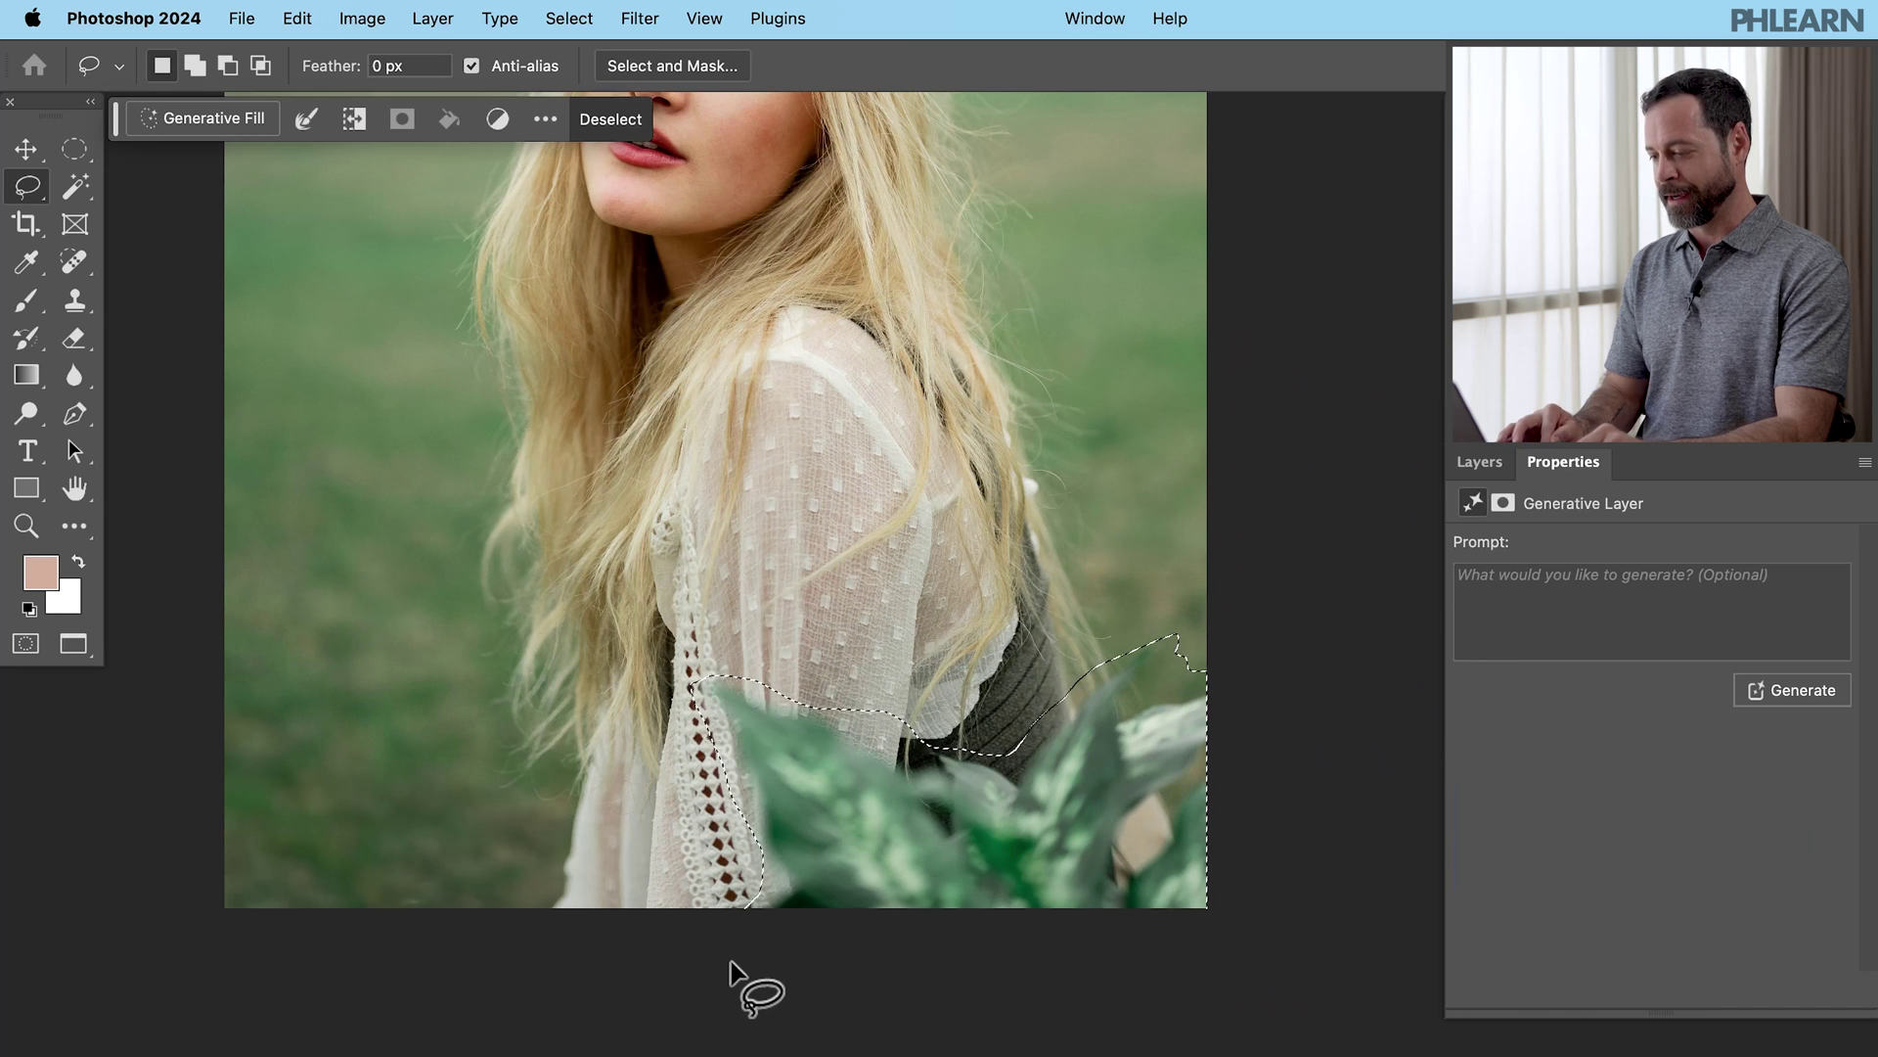
click(250, 118)
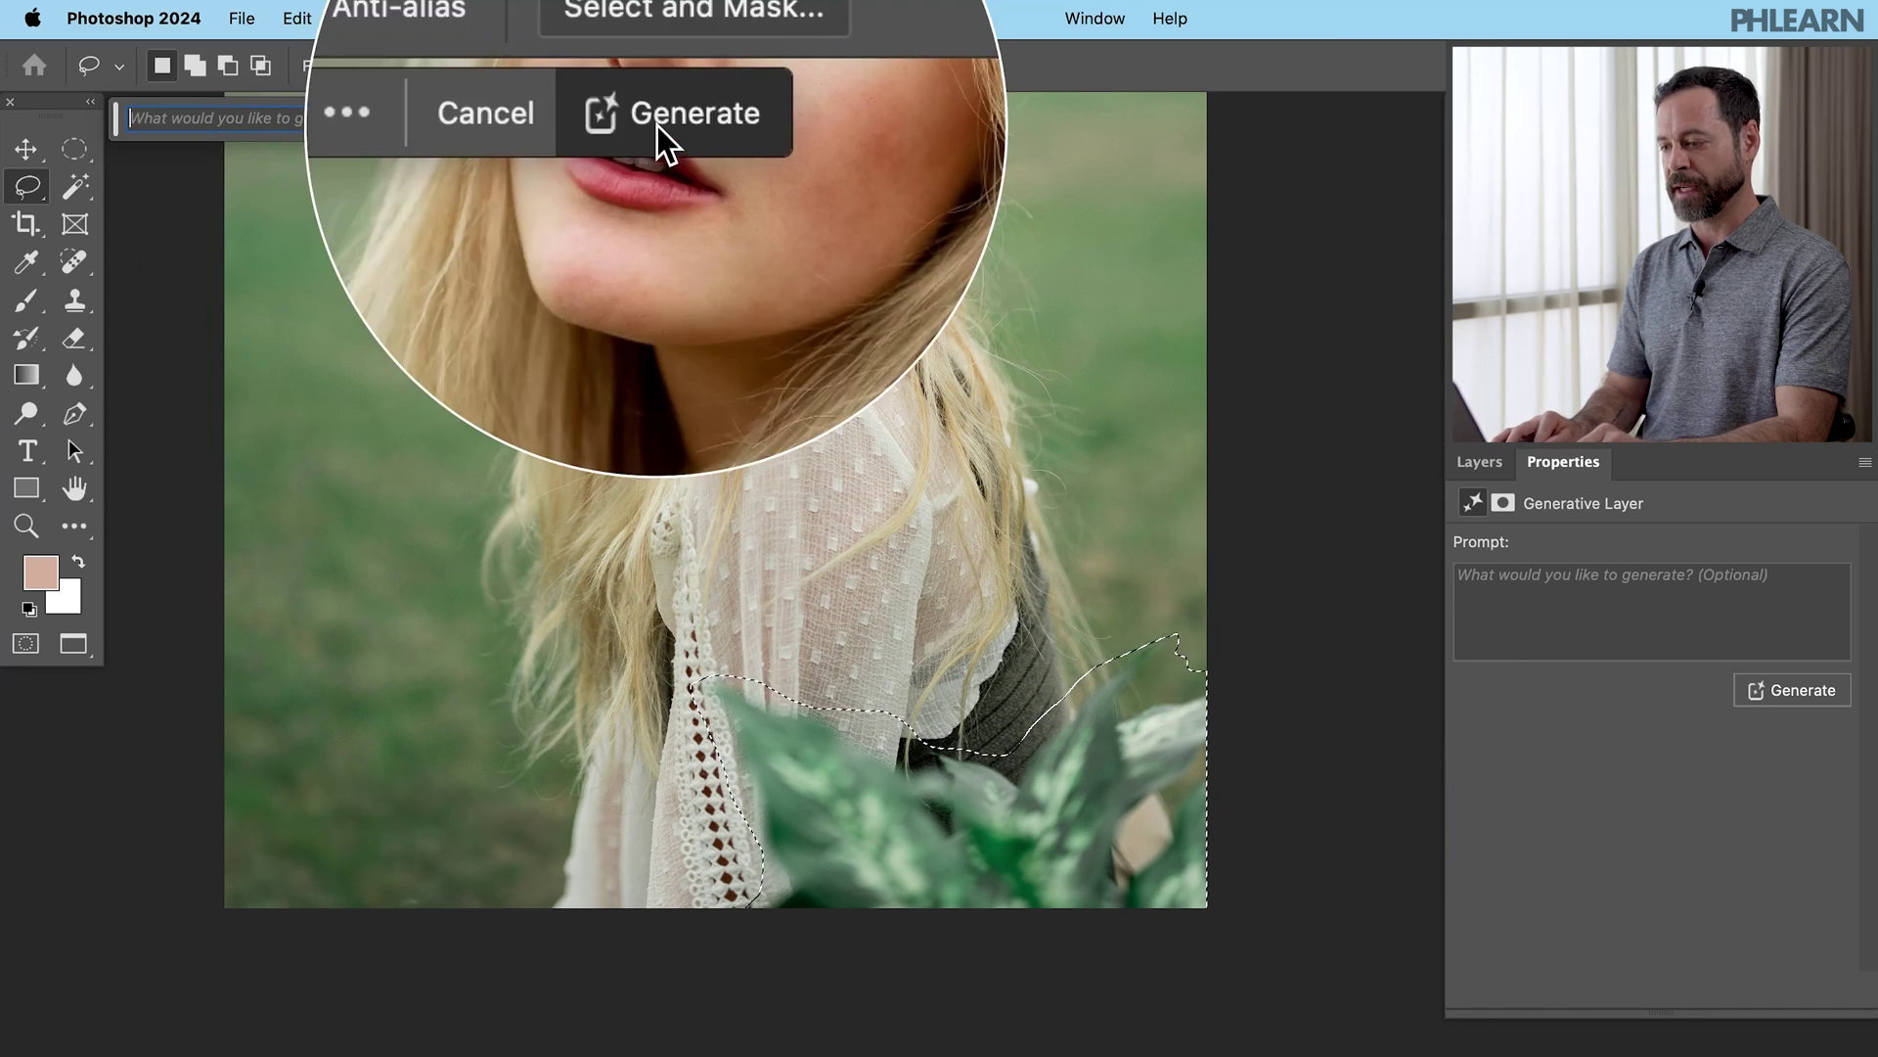
click(660, 121)
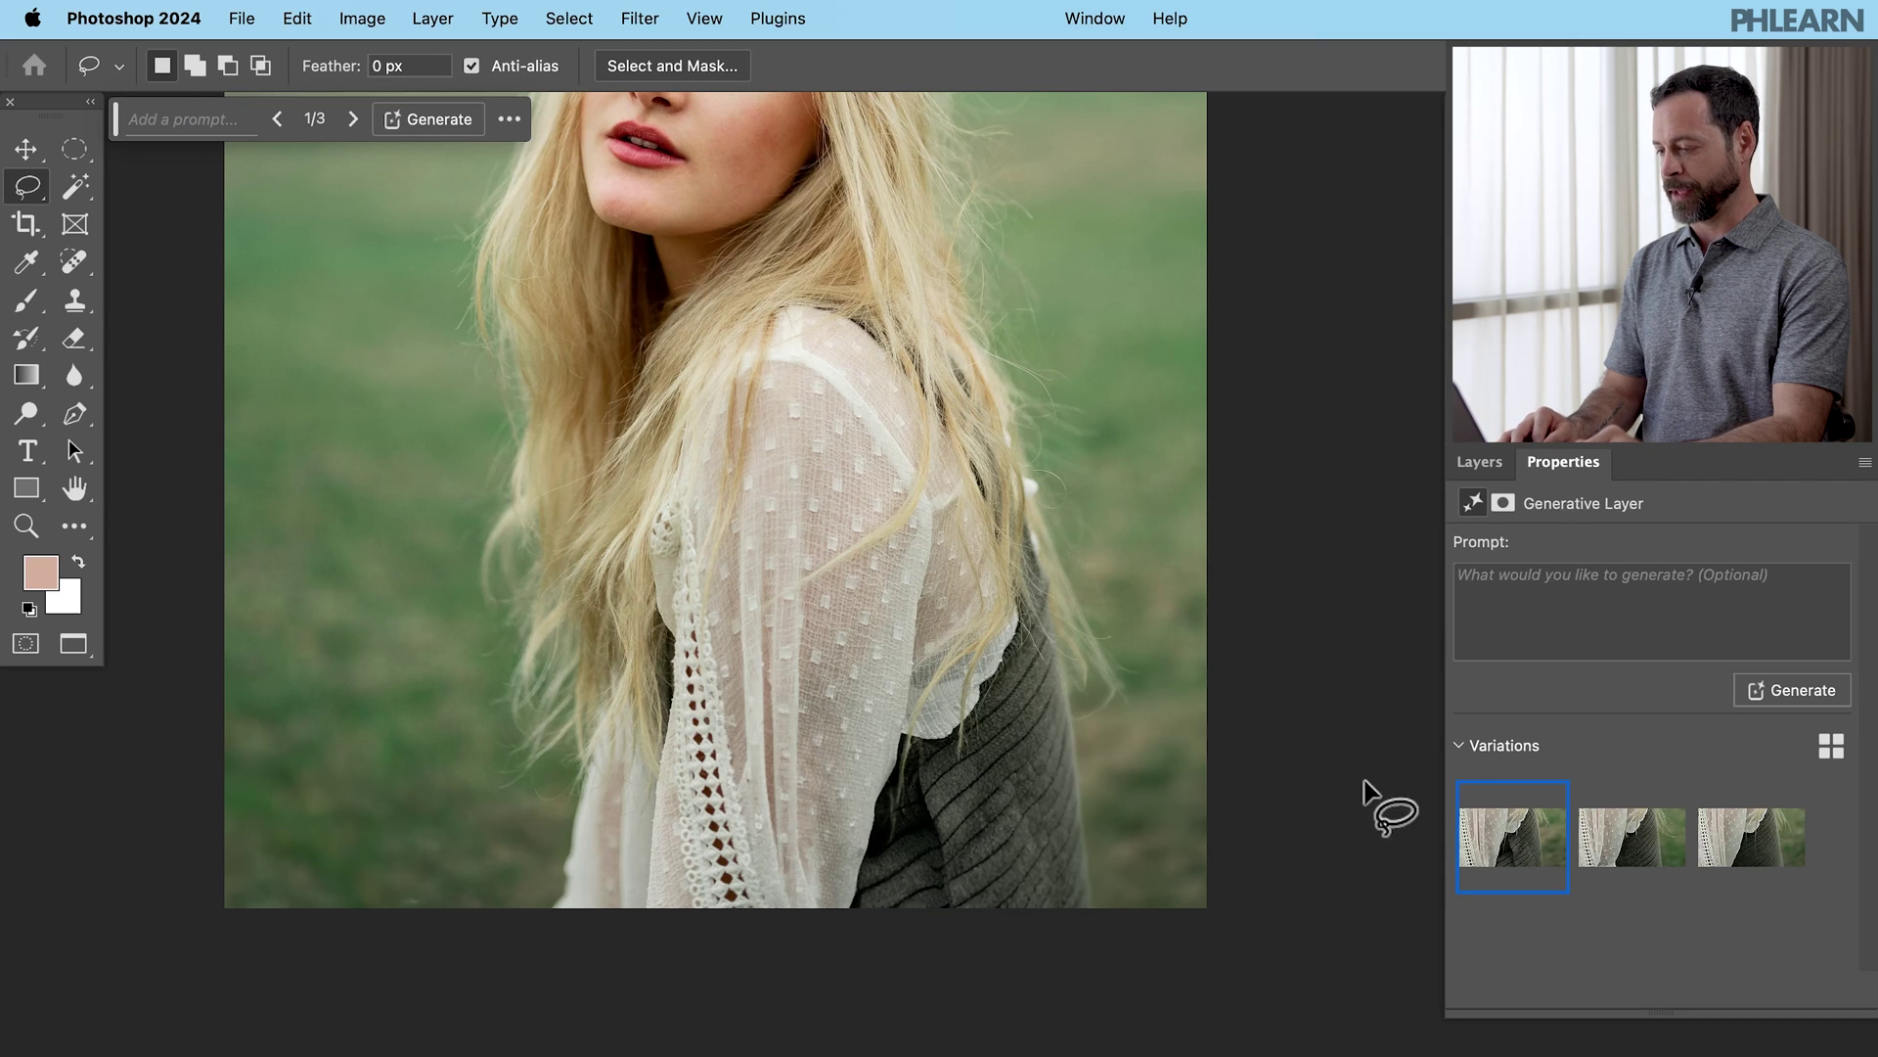
Compare the fill variations and keep variation 2.
click(1635, 843)
click(1739, 857)
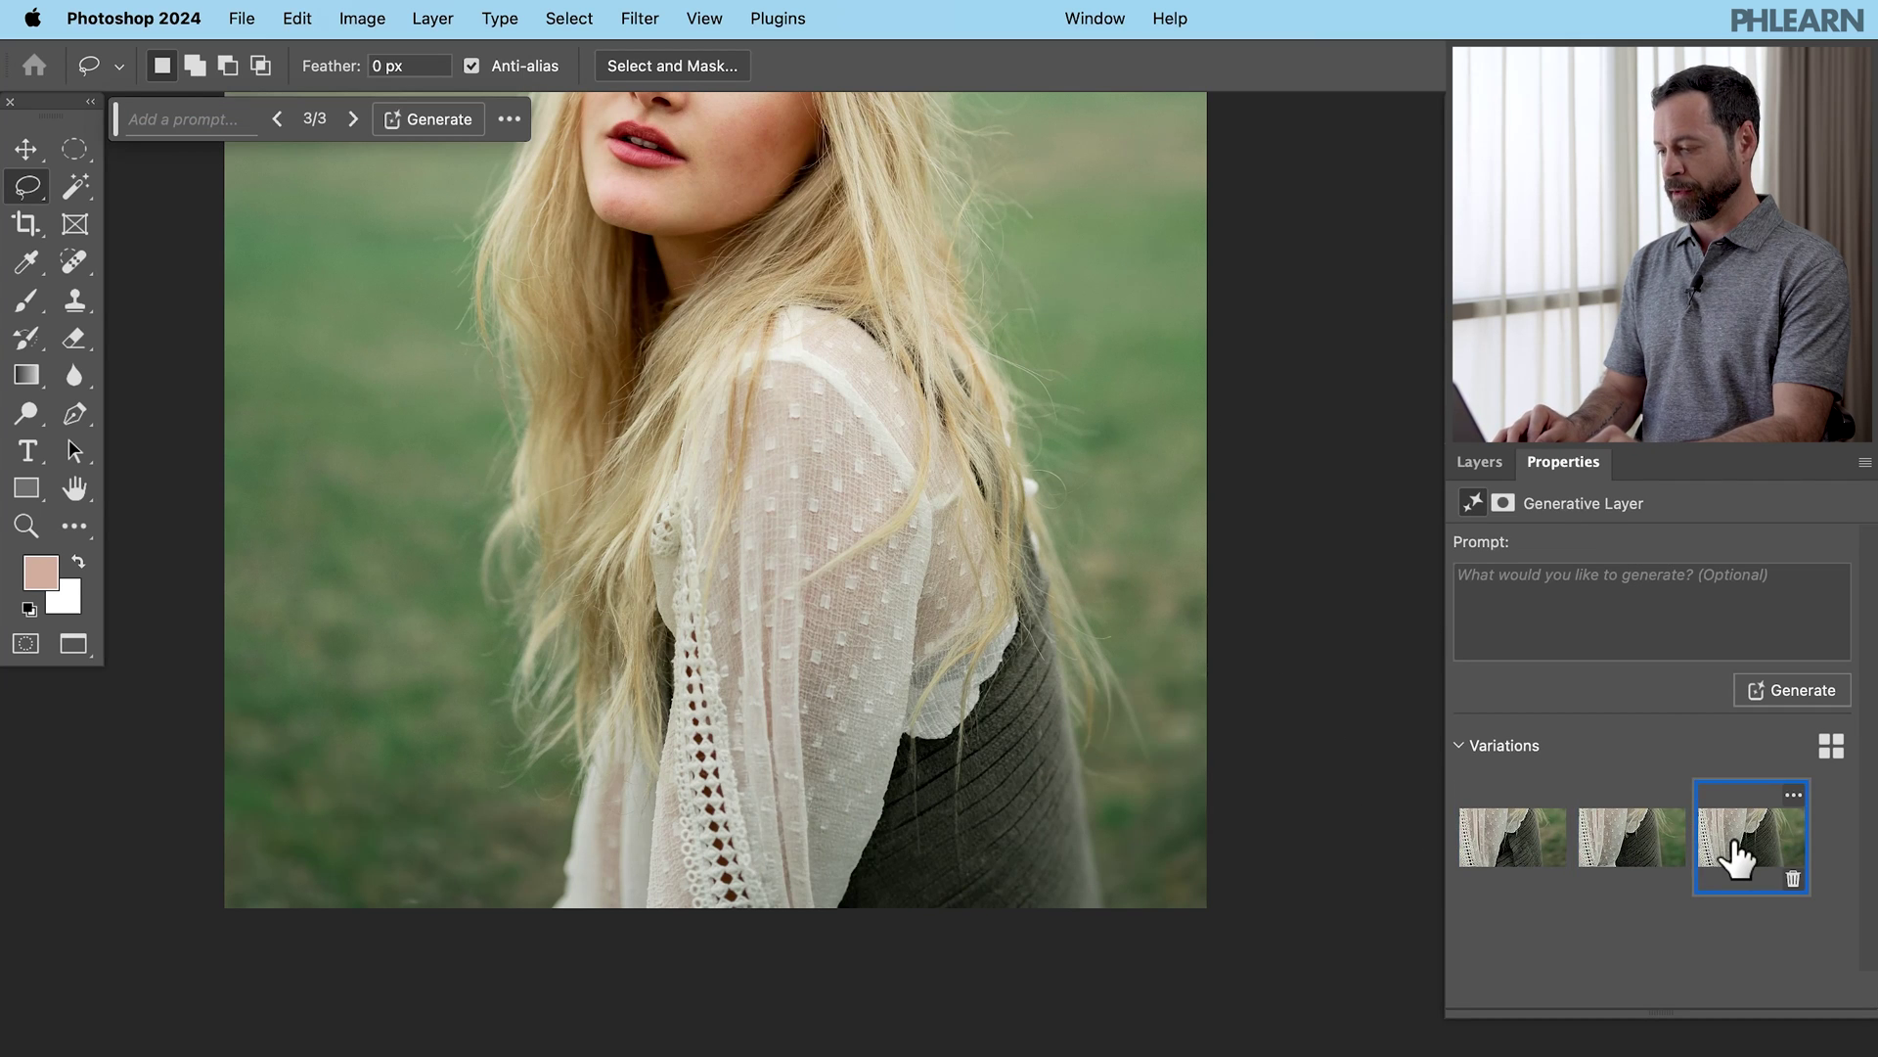
click(1616, 861)
scroll(955, 548, down, 2)
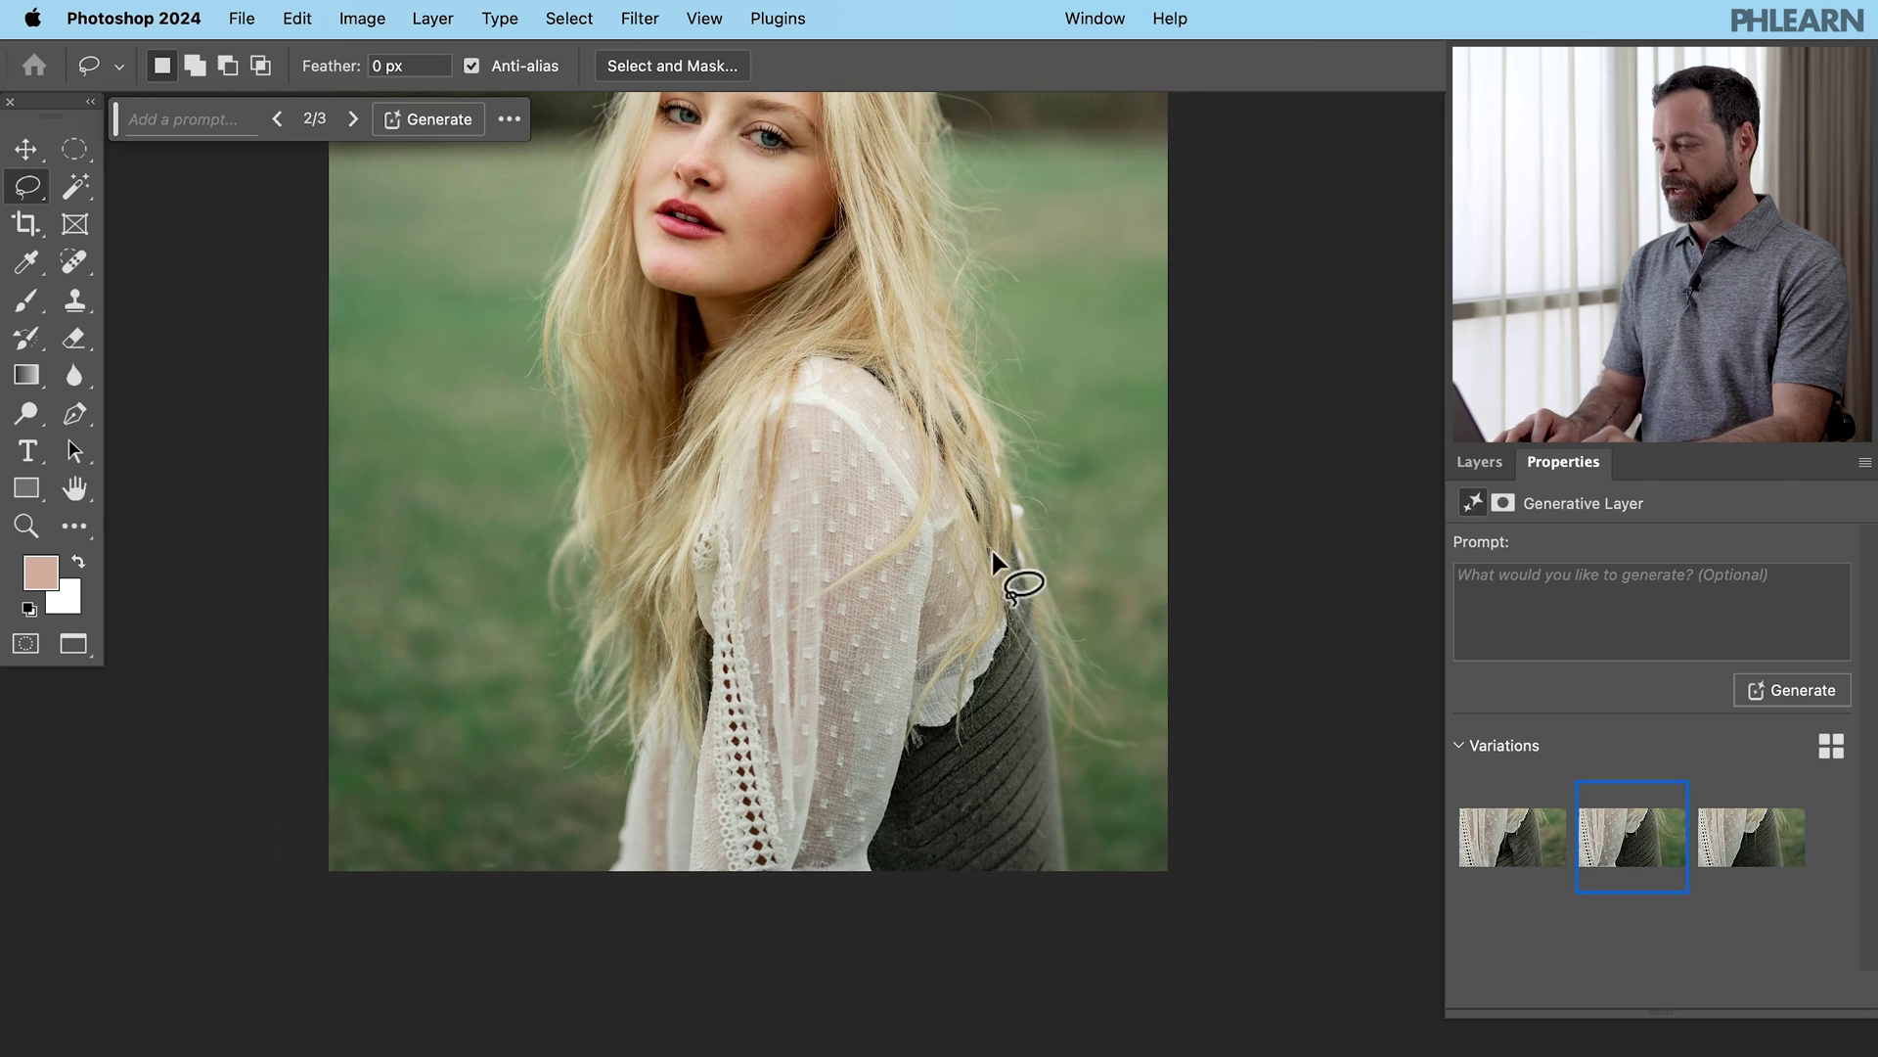
Group both Generative Fill layers into Group 1 and toggle it to compare before and after.
click(1479, 462)
scroll(1017, 470, down, 3)
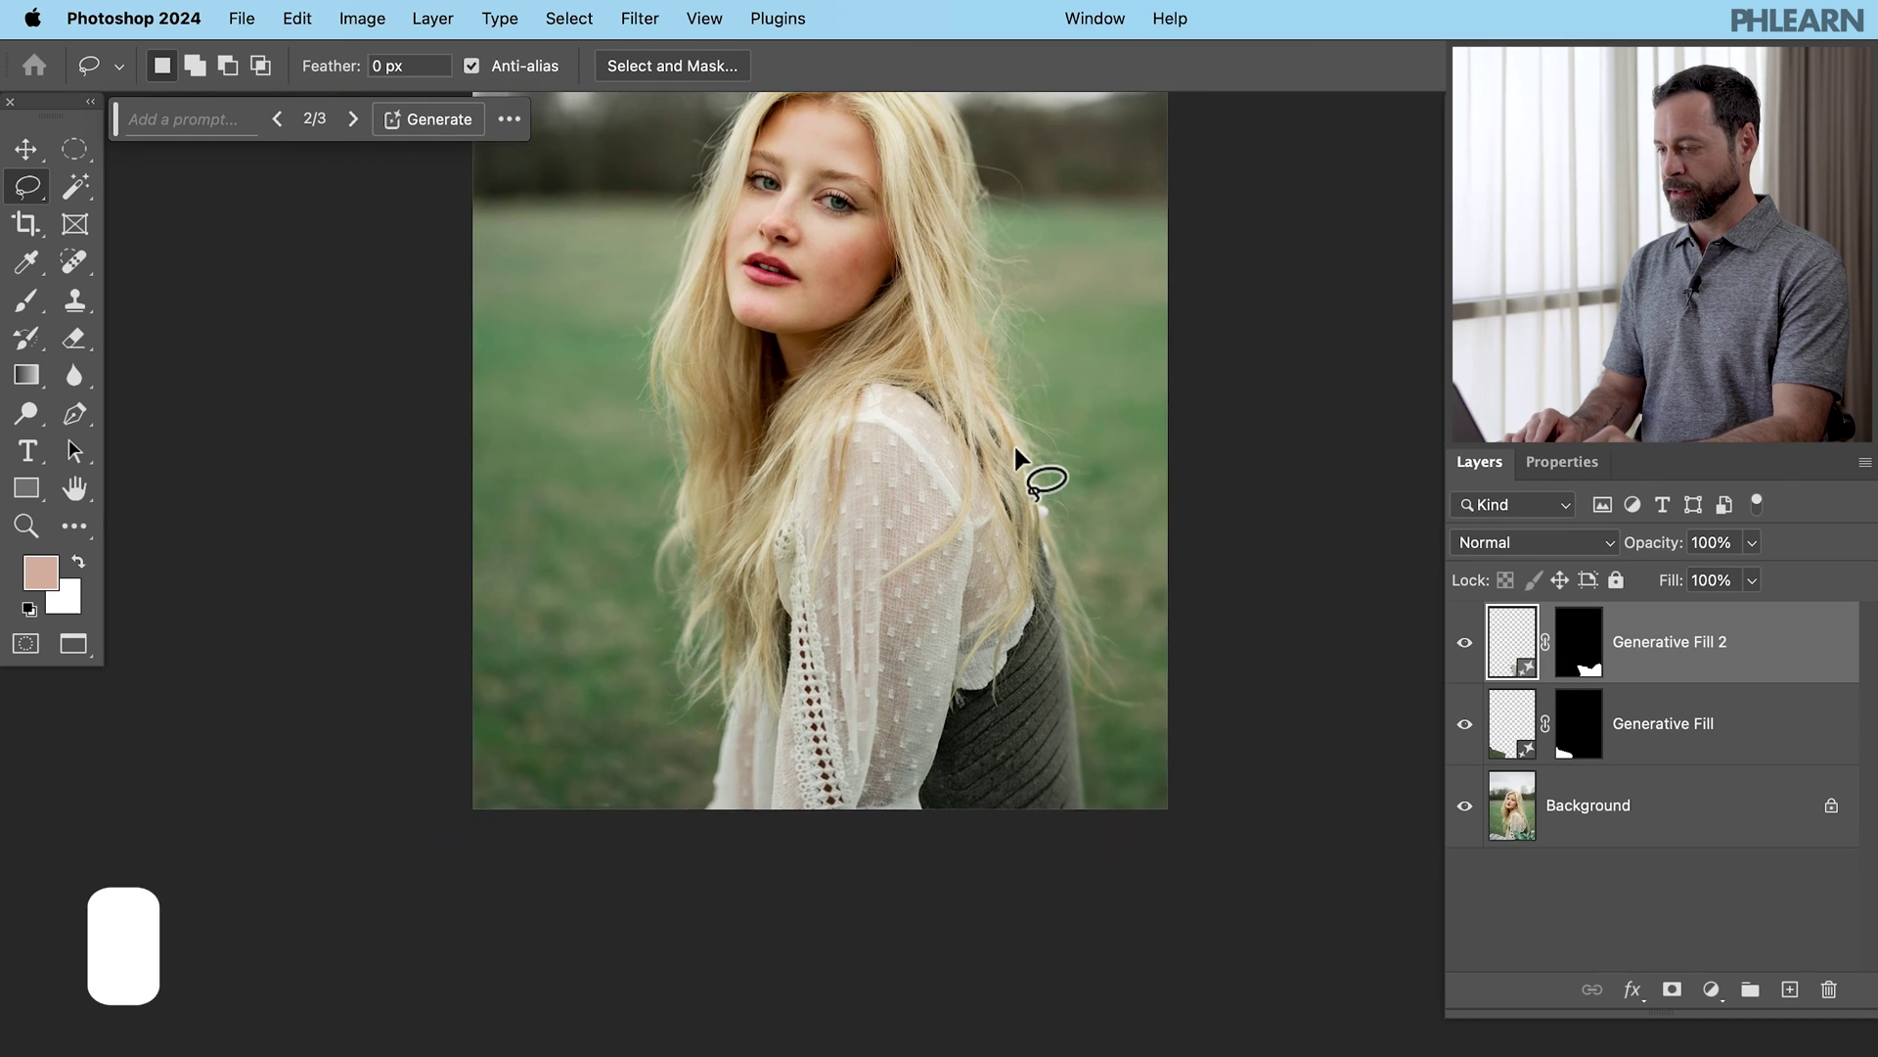
shift+click(1717, 748)
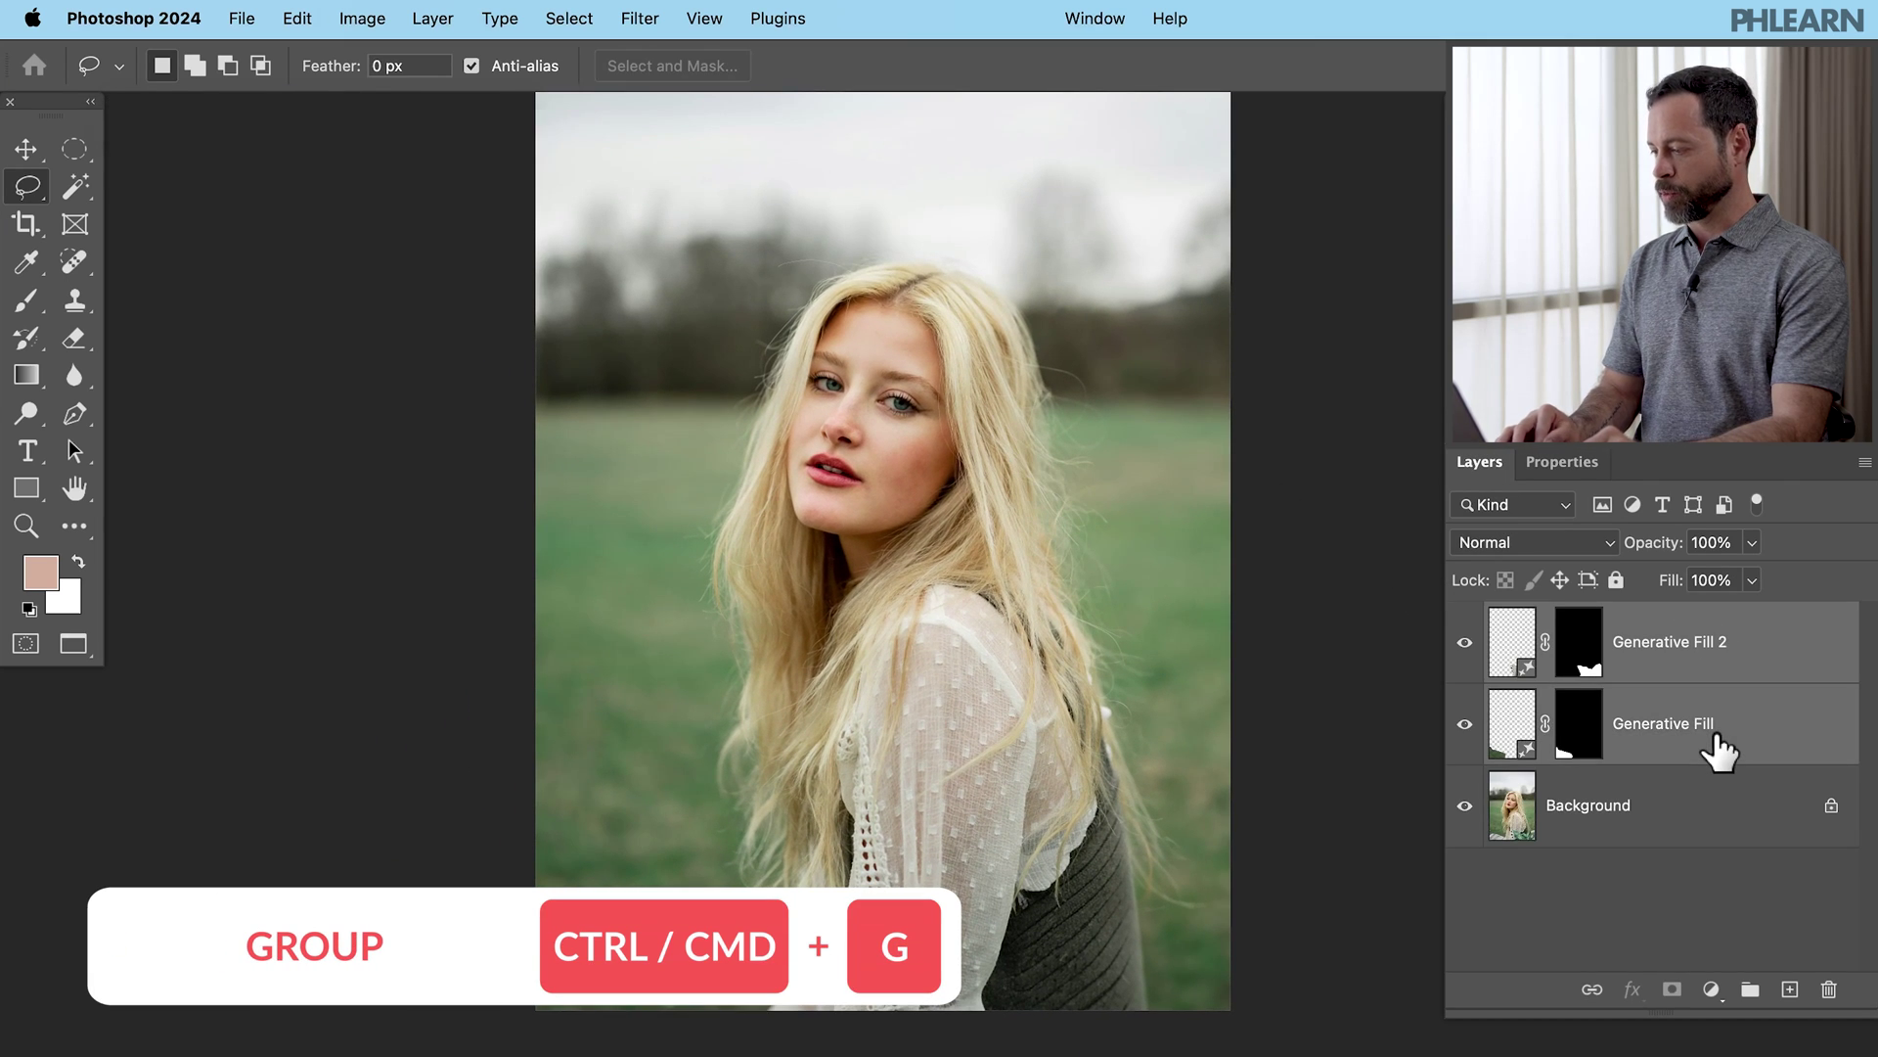
key(super+g)
click(1464, 617)
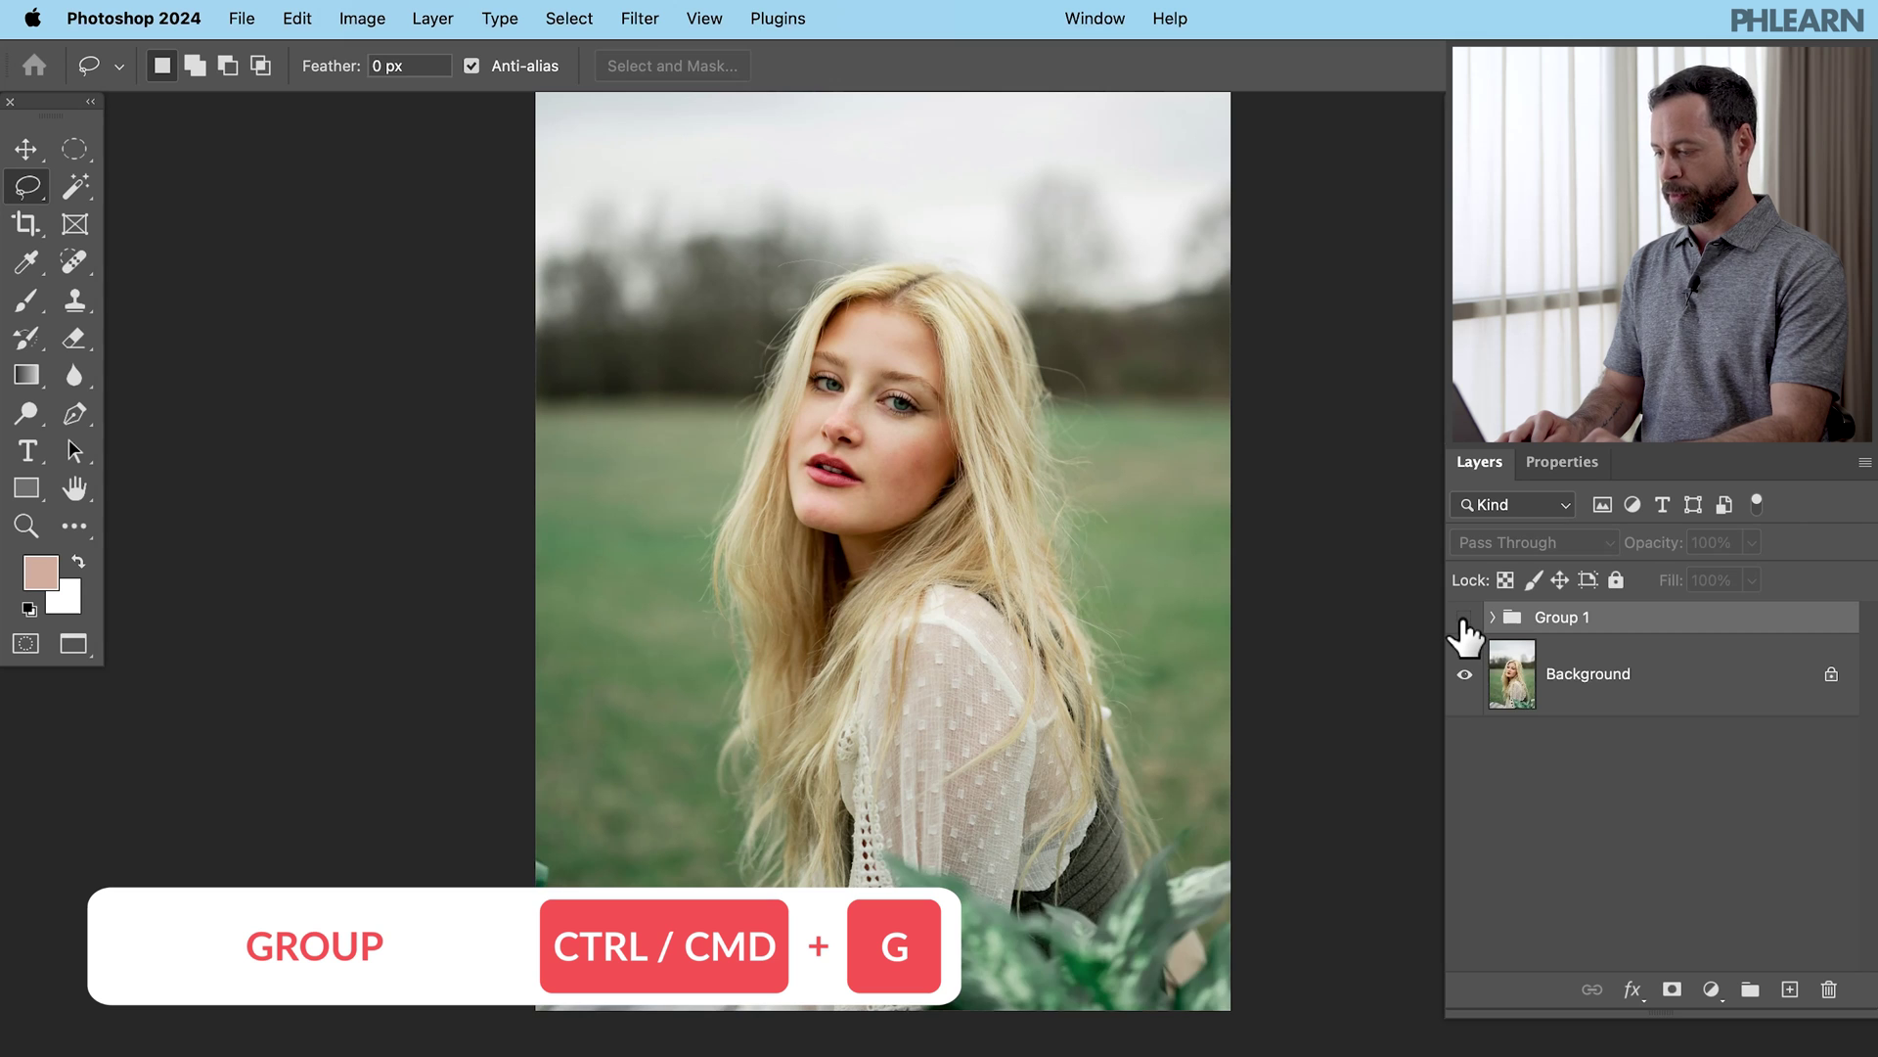
click(1464, 618)
click(1463, 617)
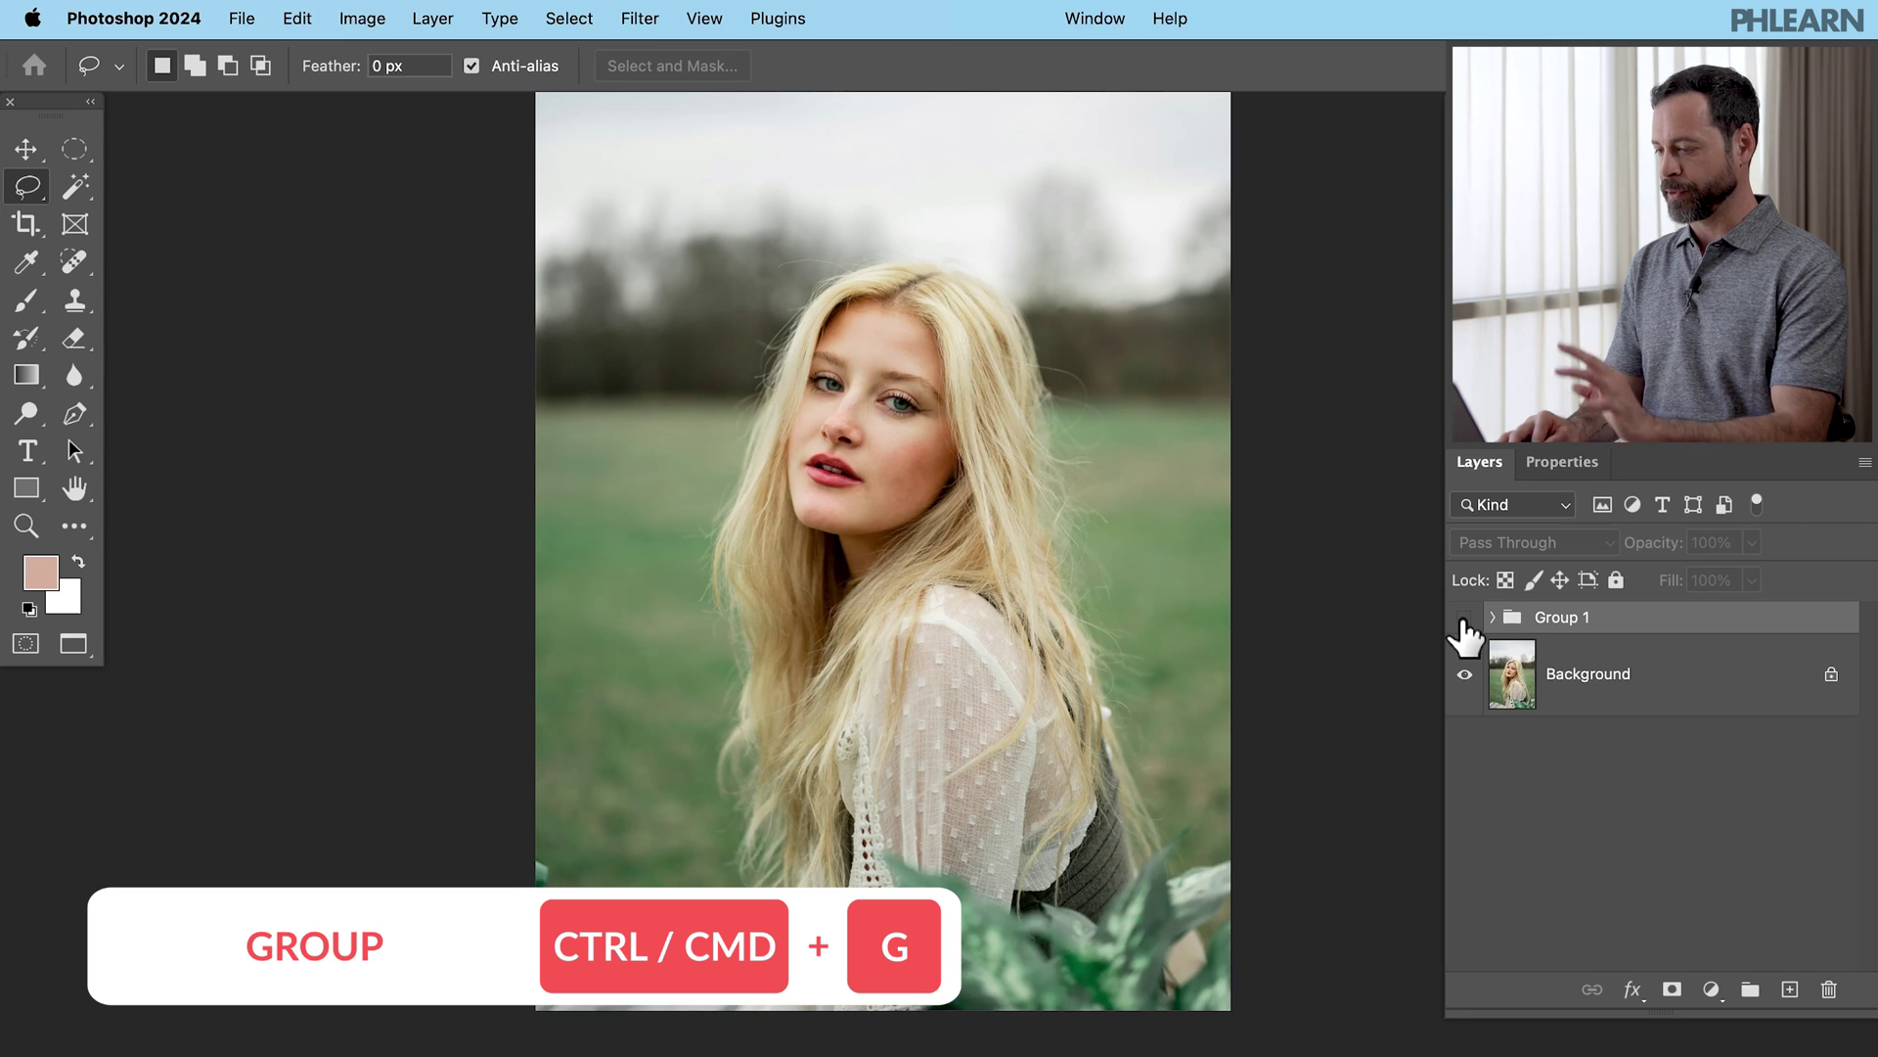
click(1464, 618)
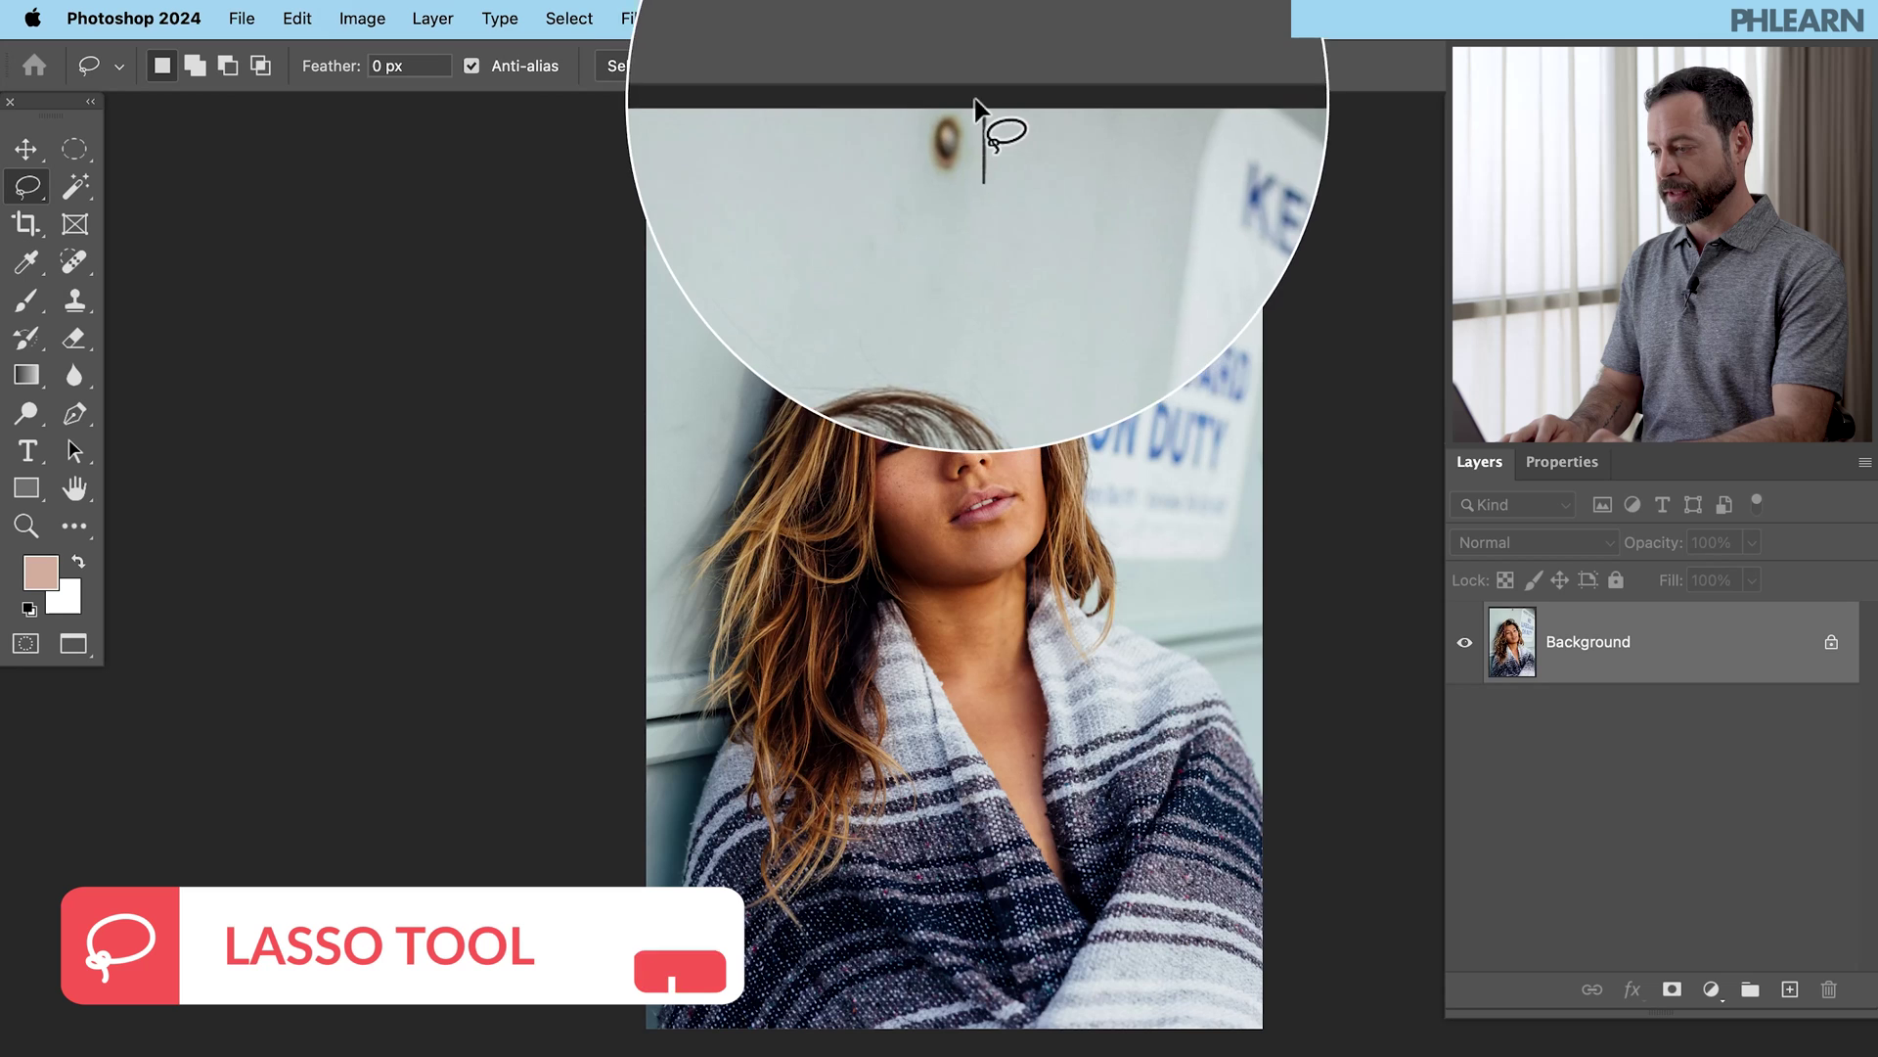
Lasso the wall bolt above her head and remove it with an empty-prompt Generative Fill.
drag(929, 145, 990, 145)
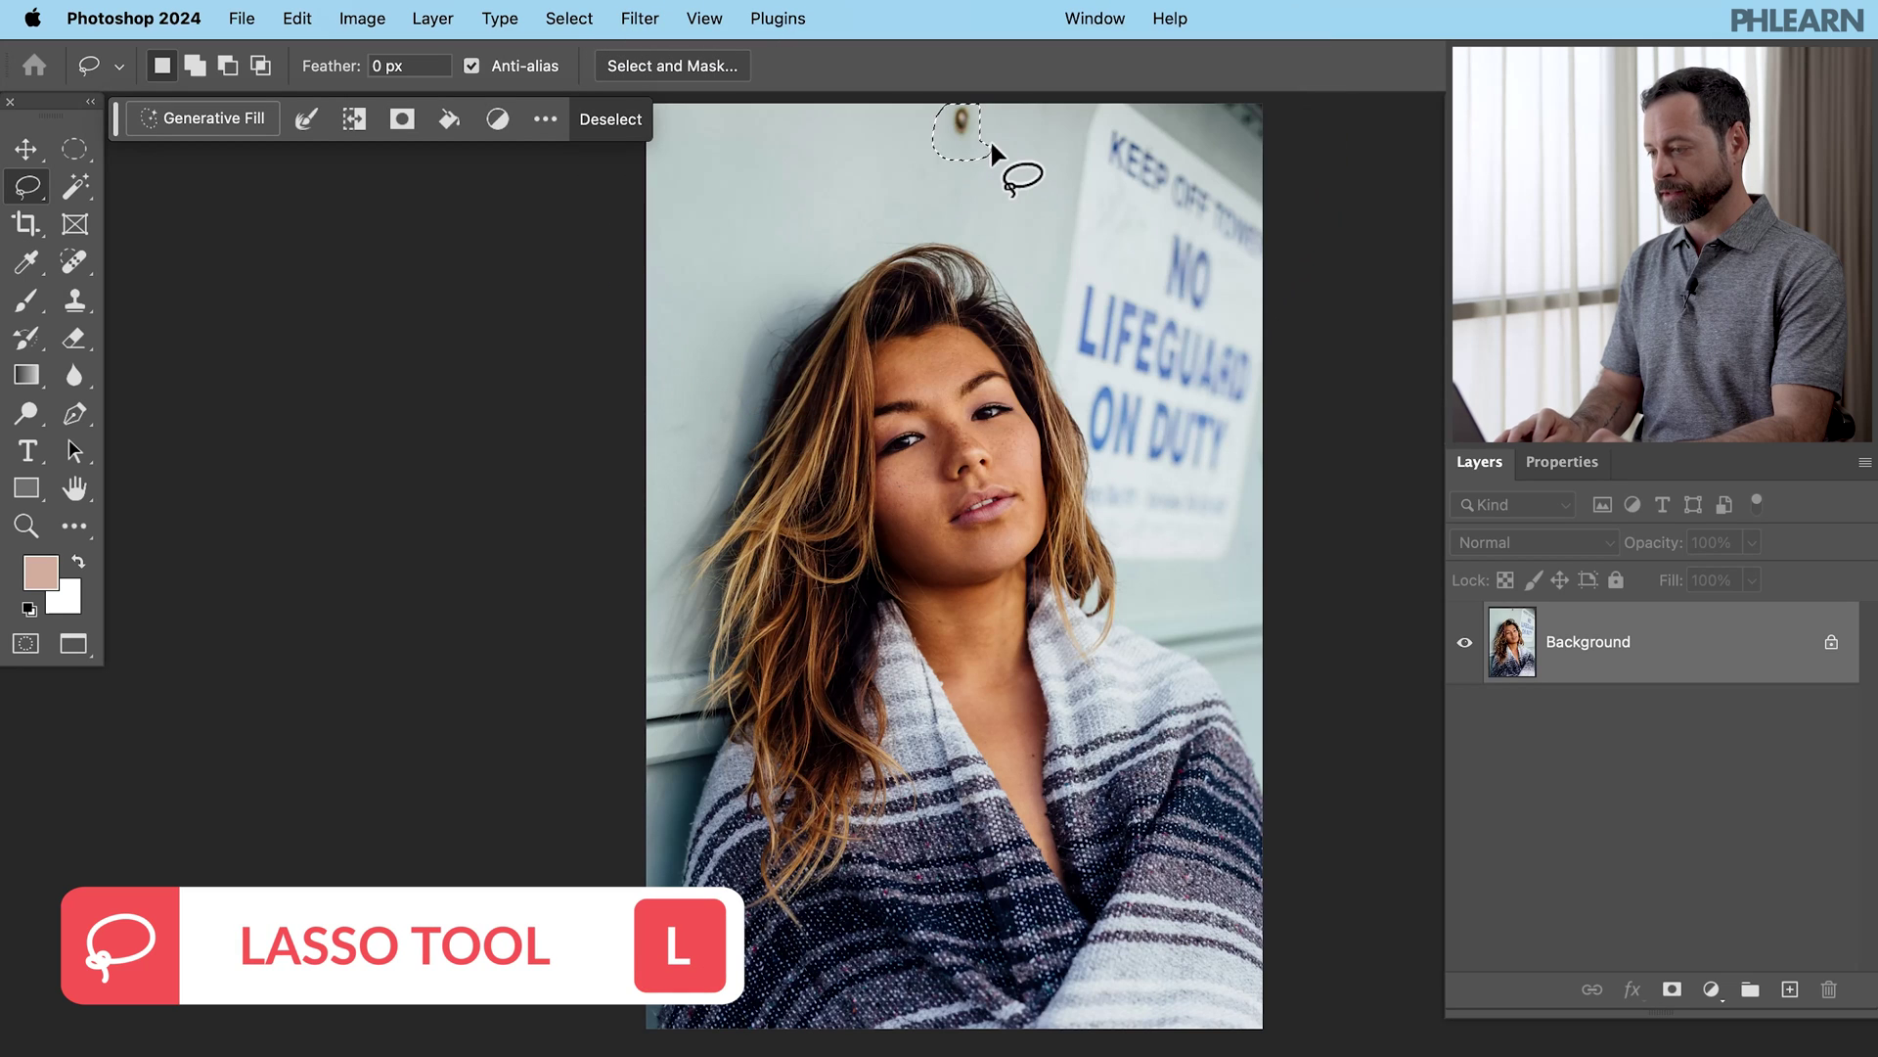
click(219, 125)
click(669, 120)
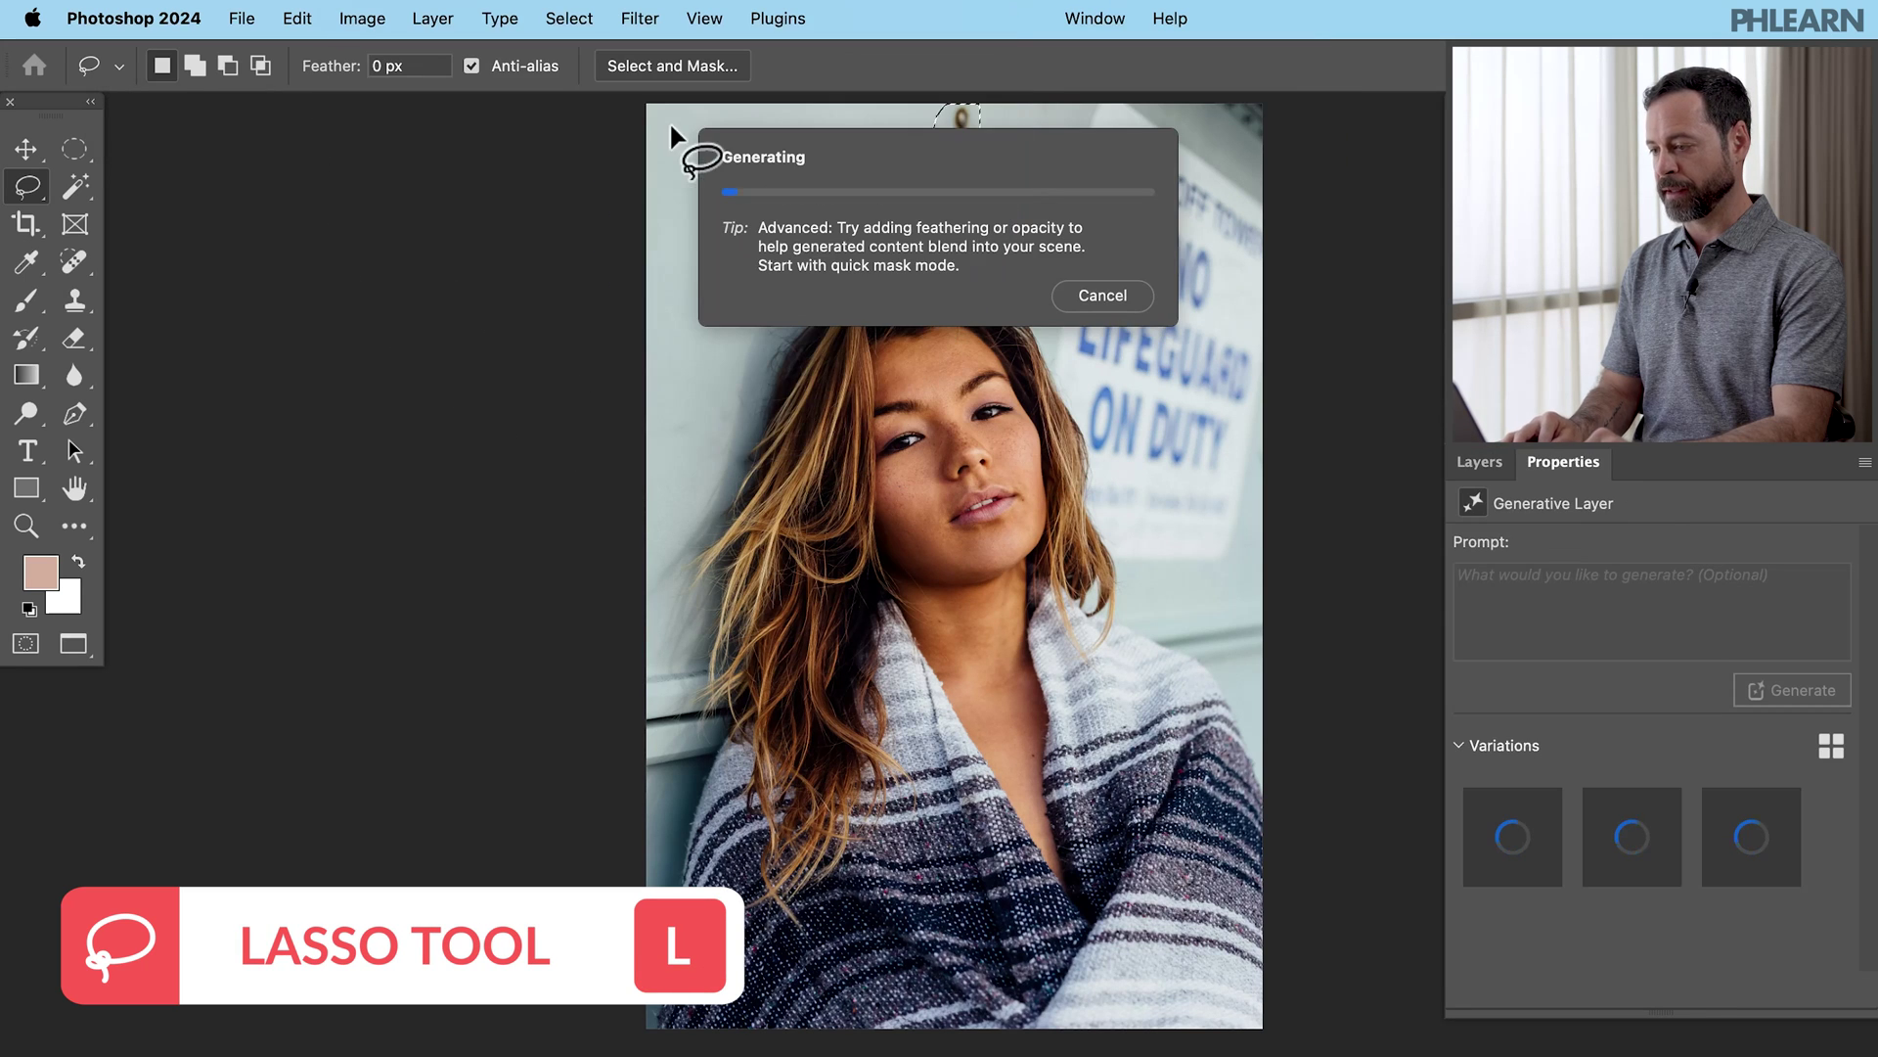
scroll(714, 484, right, 5)
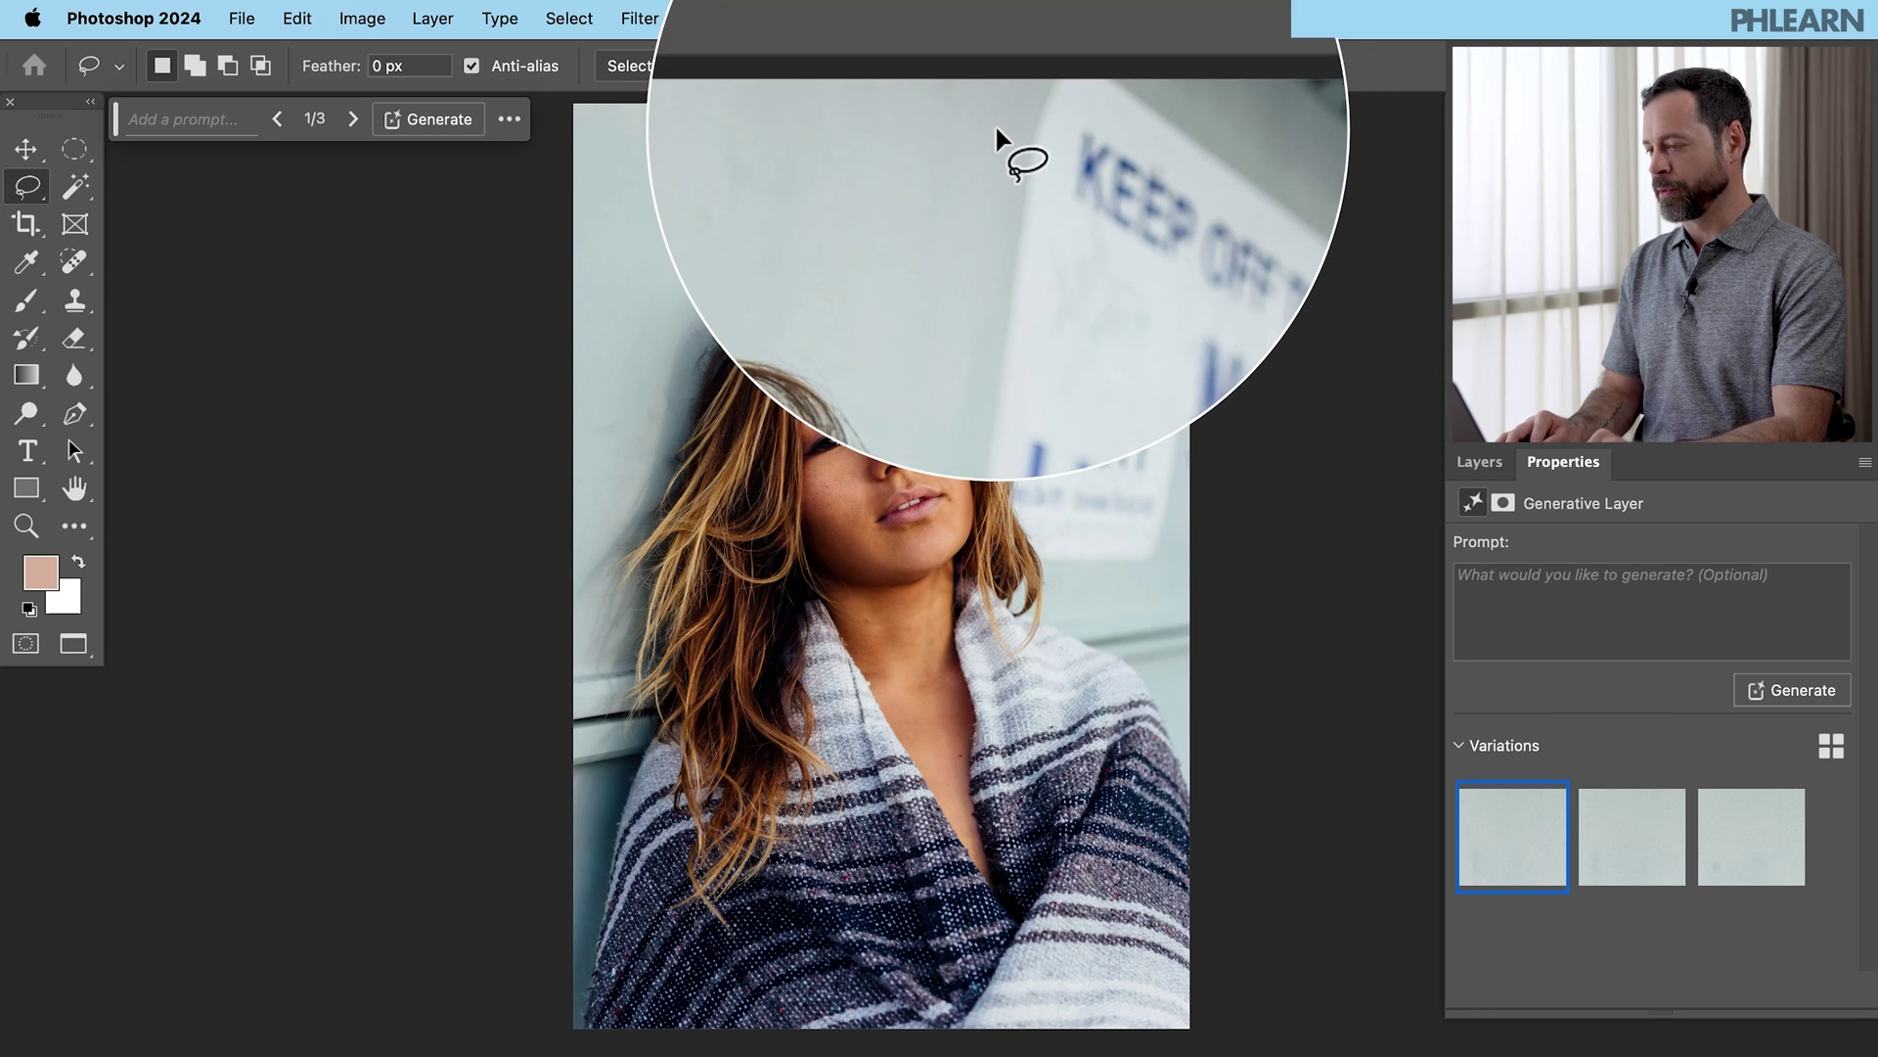
Select the whole NO LIFEGUARD ON DUTY sign and replace it with plain wall via Generative Fill.
mouse_move(997, 115)
mouse_down()
mouse_move(966, 293)
mouse_move(988, 409)
mouse_move(1018, 445)
mouse_move(1007, 507)
mouse_move(1048, 560)
mouse_move(1105, 577)
mouse_move(1172, 557)
mouse_up()
key(shift)
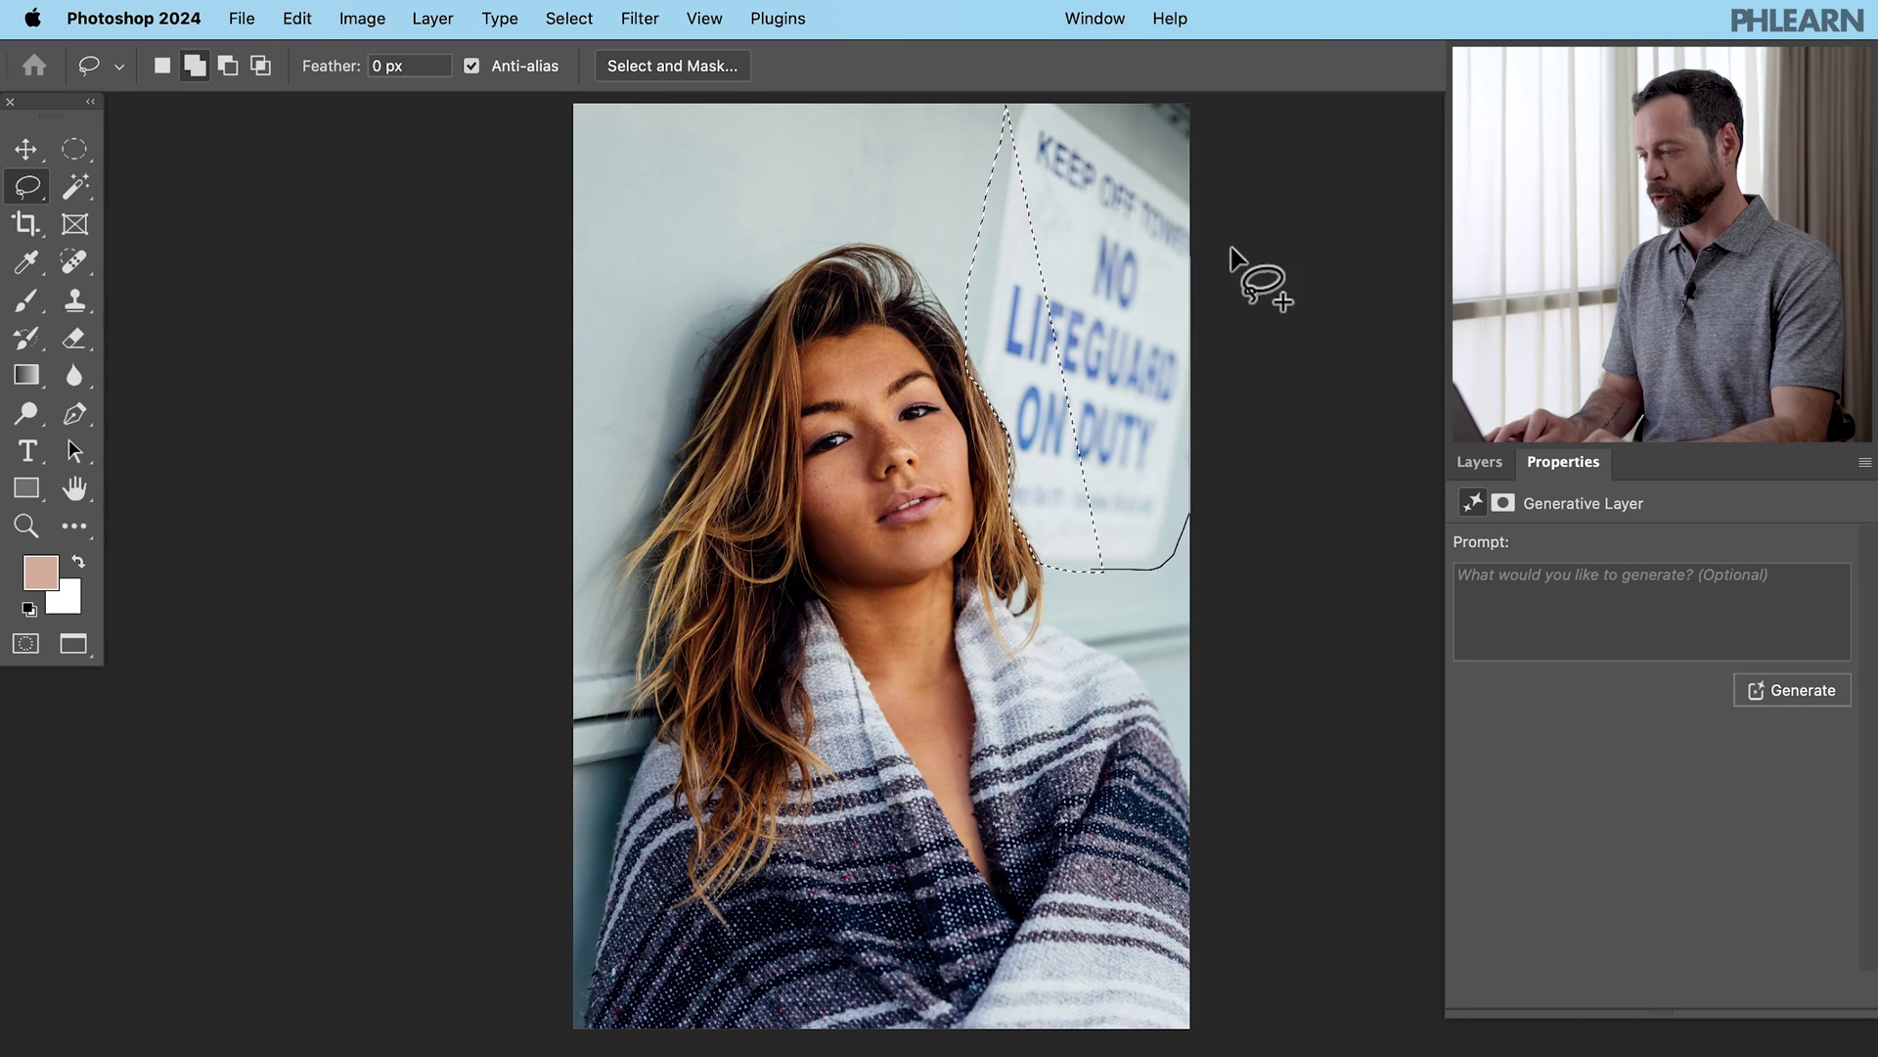
mouse_move(1201, 182)
mouse_down()
mouse_move(1038, 90)
mouse_move(1000, 145)
mouse_up()
drag(999, 311, 1021, 390)
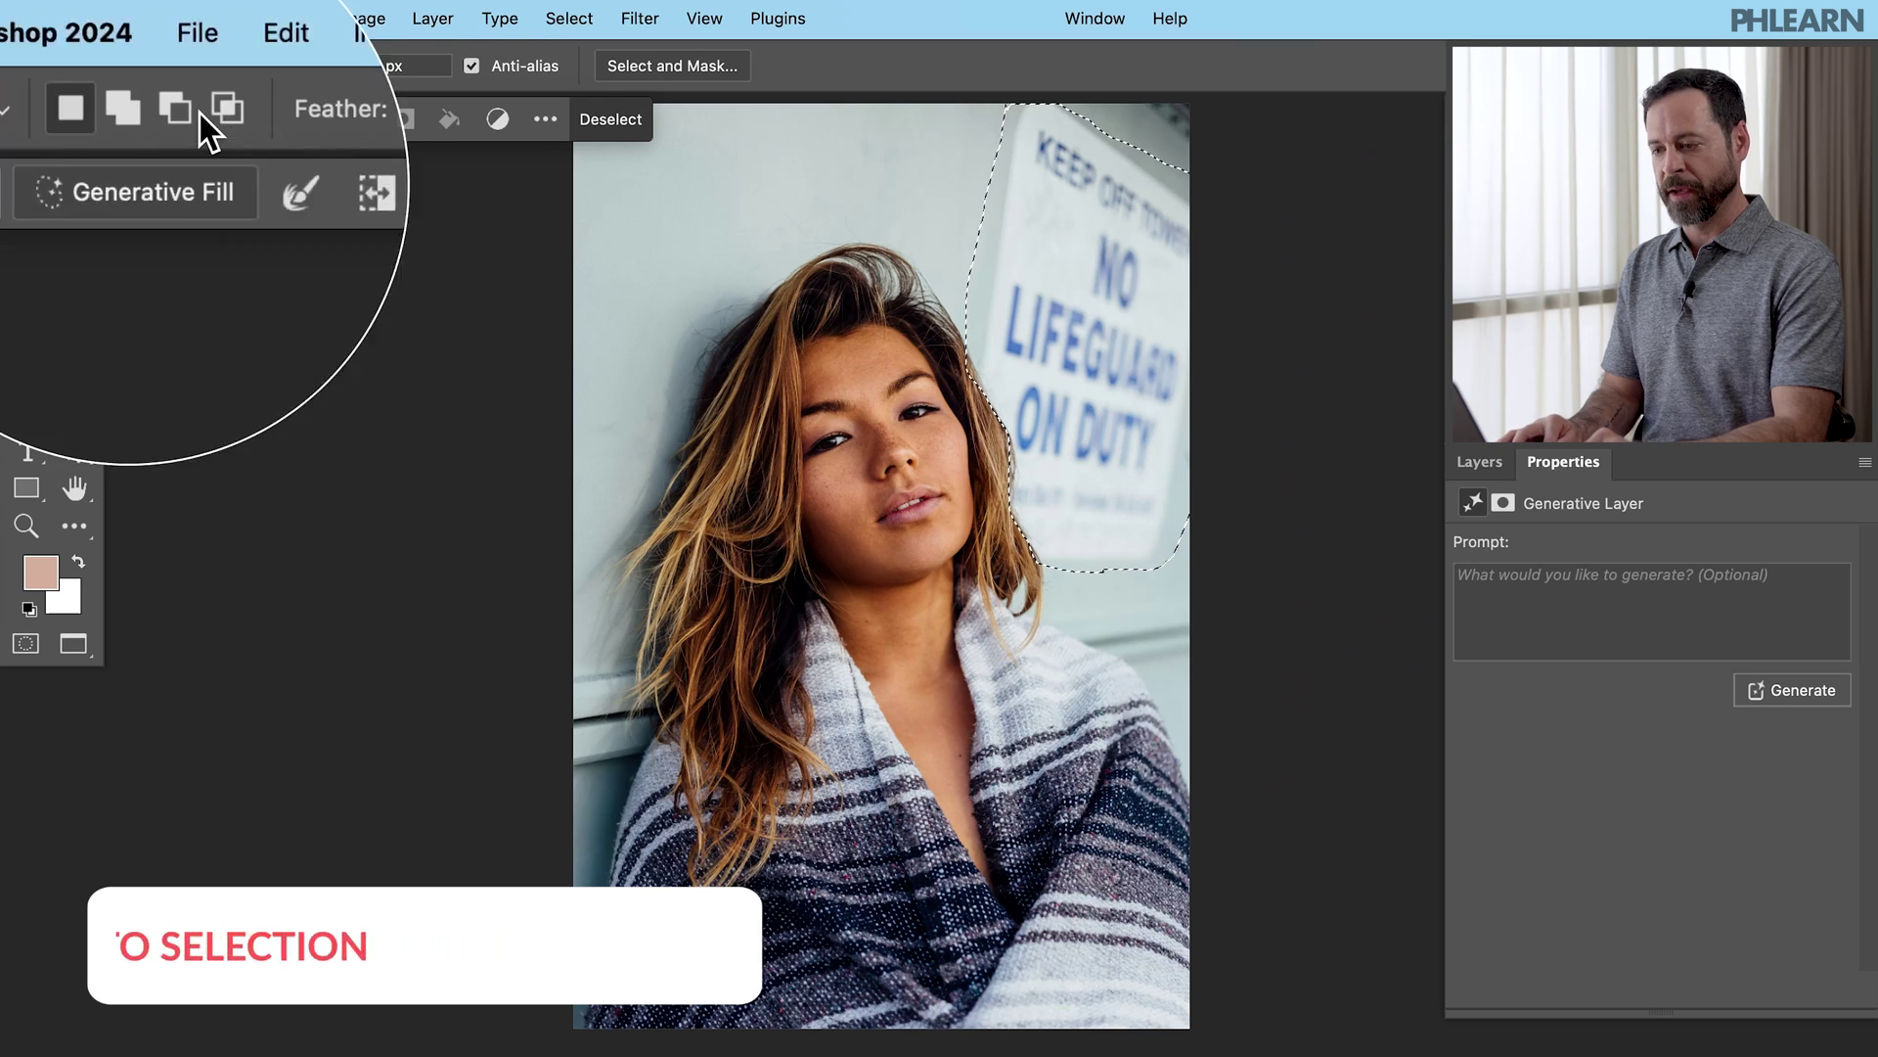
click(215, 118)
click(659, 122)
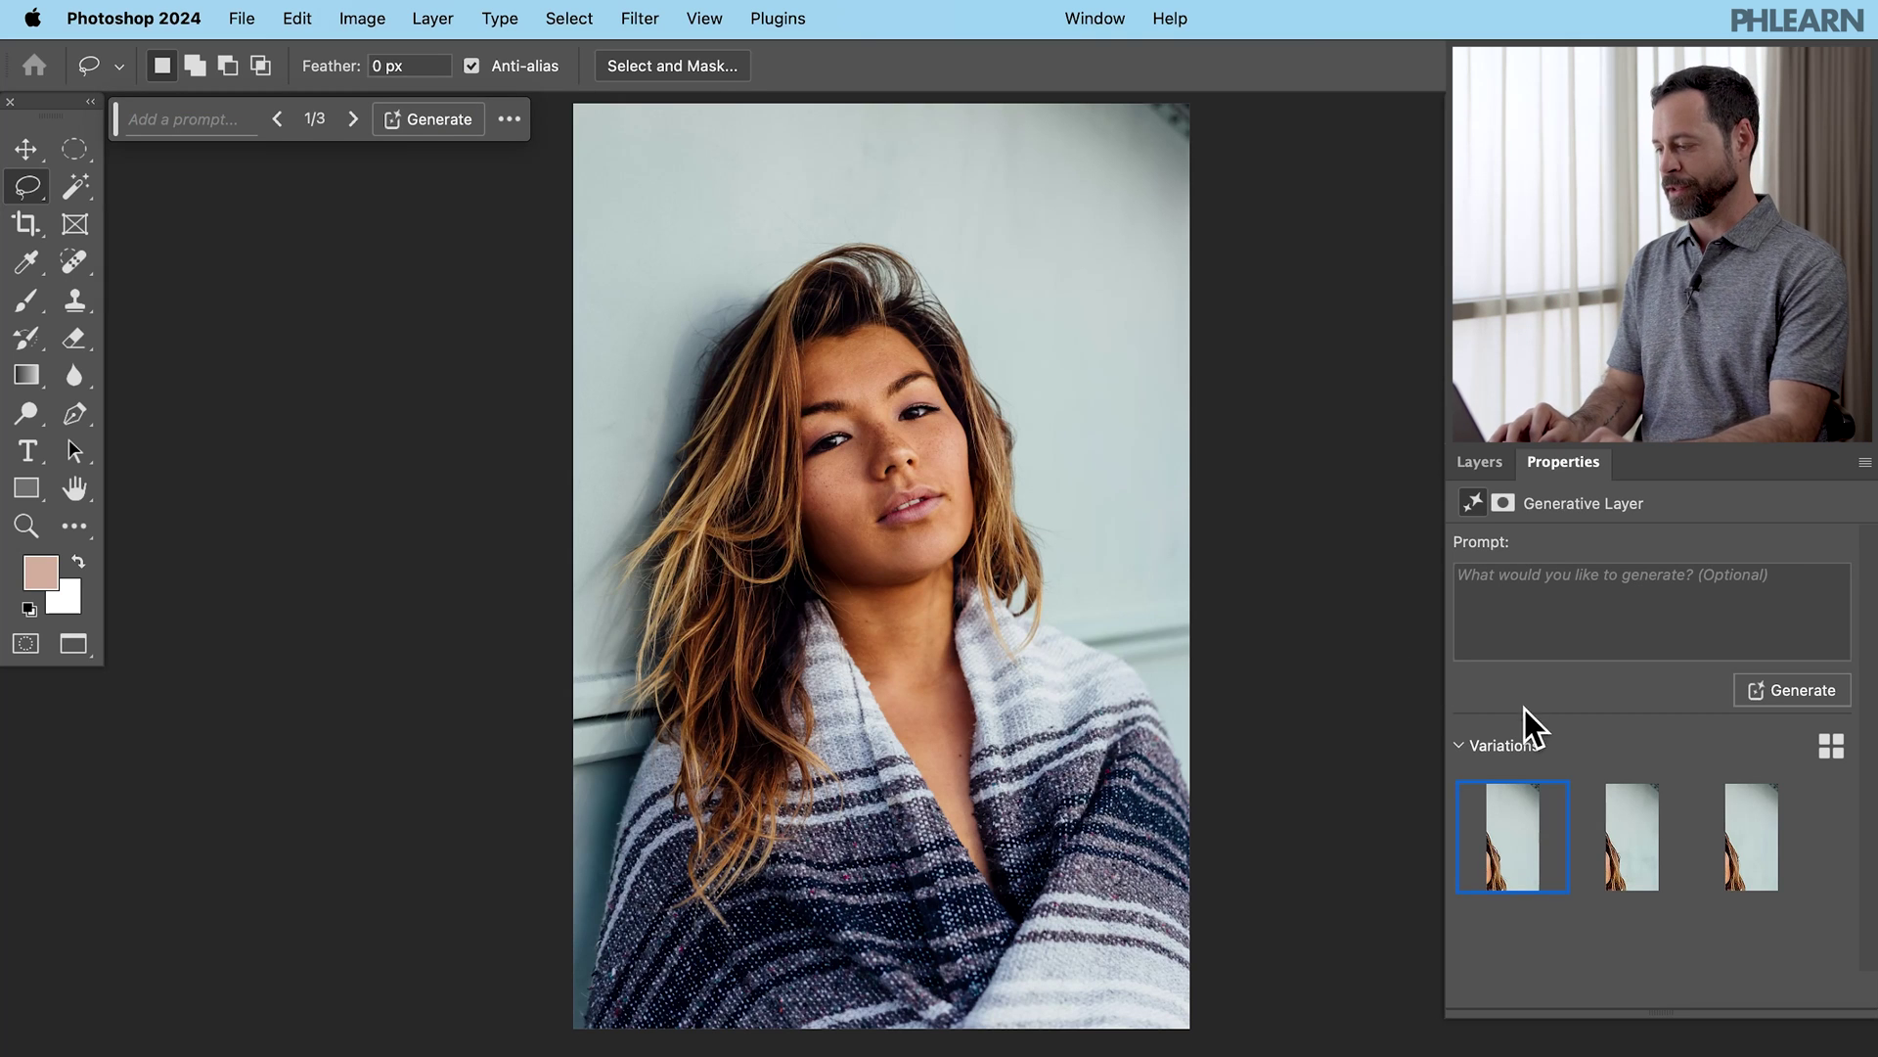
Toggle the generated layers' visibility in the Layers panel to compare with the original.
click(1480, 462)
click(1465, 642)
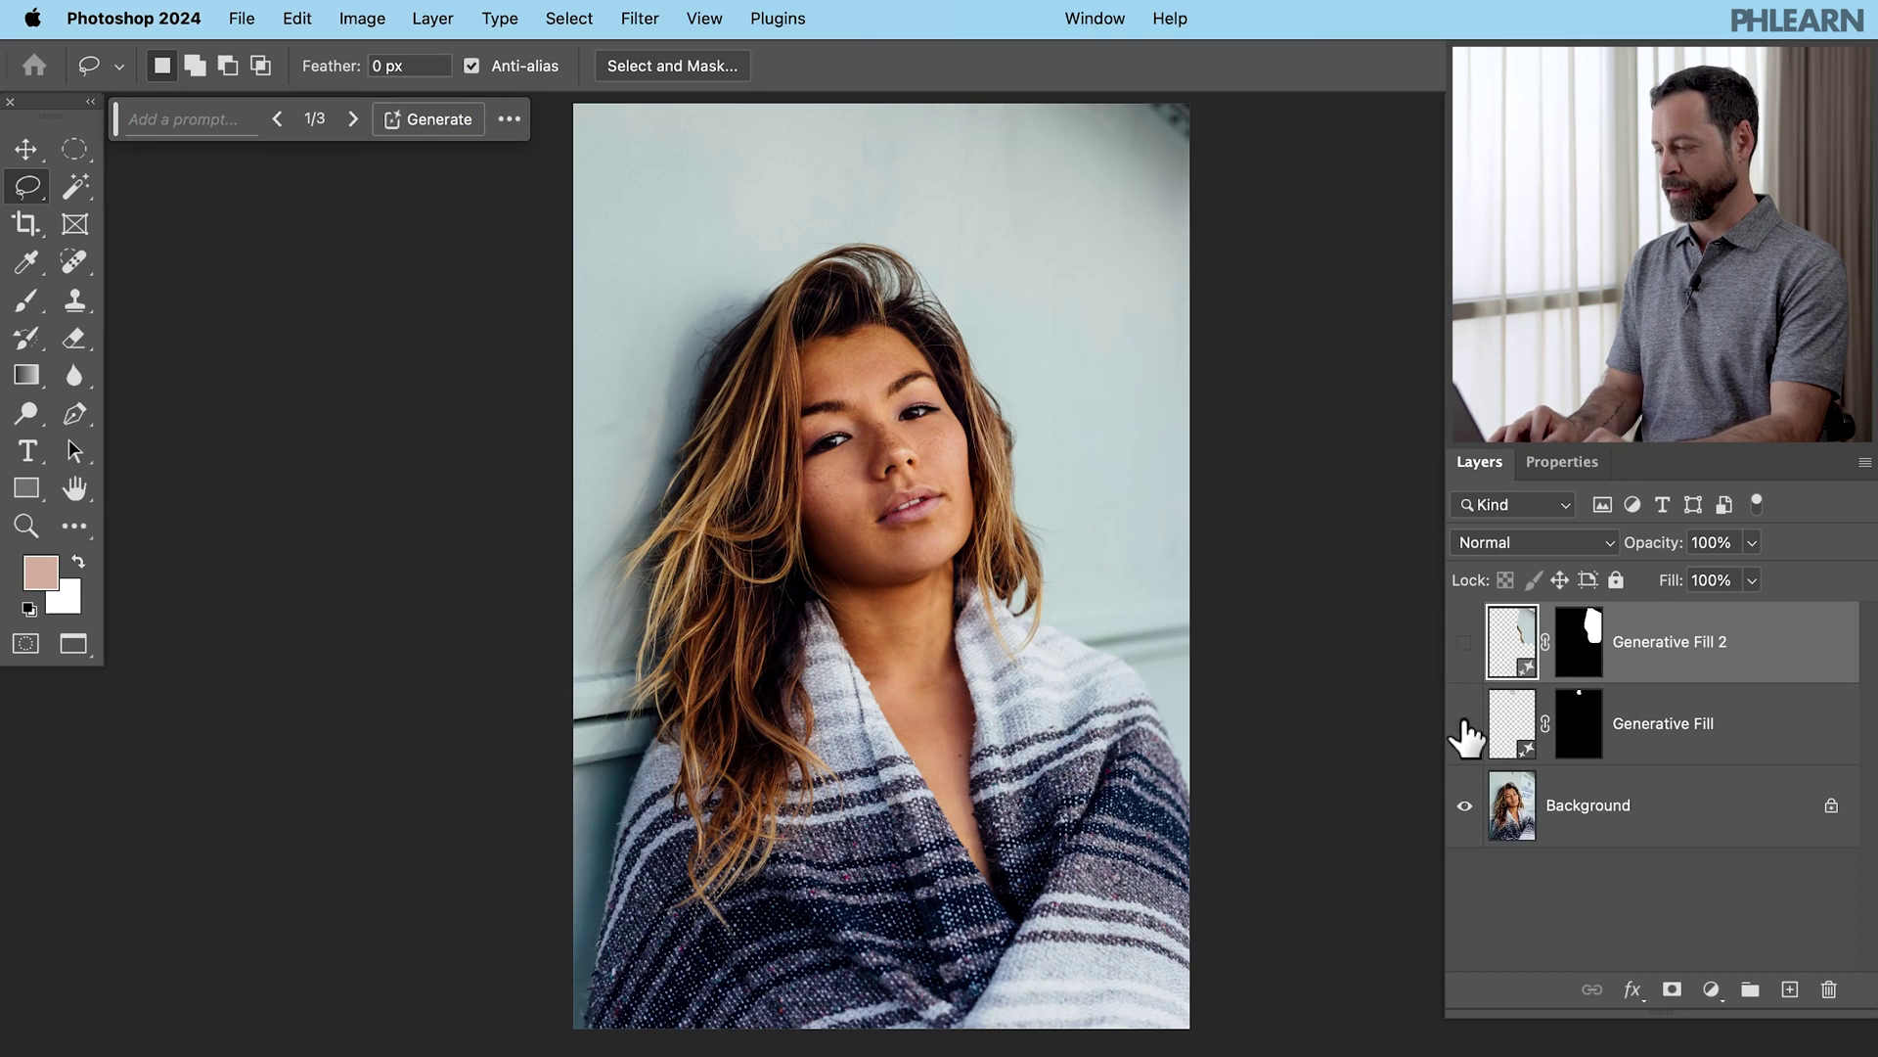
click(1465, 724)
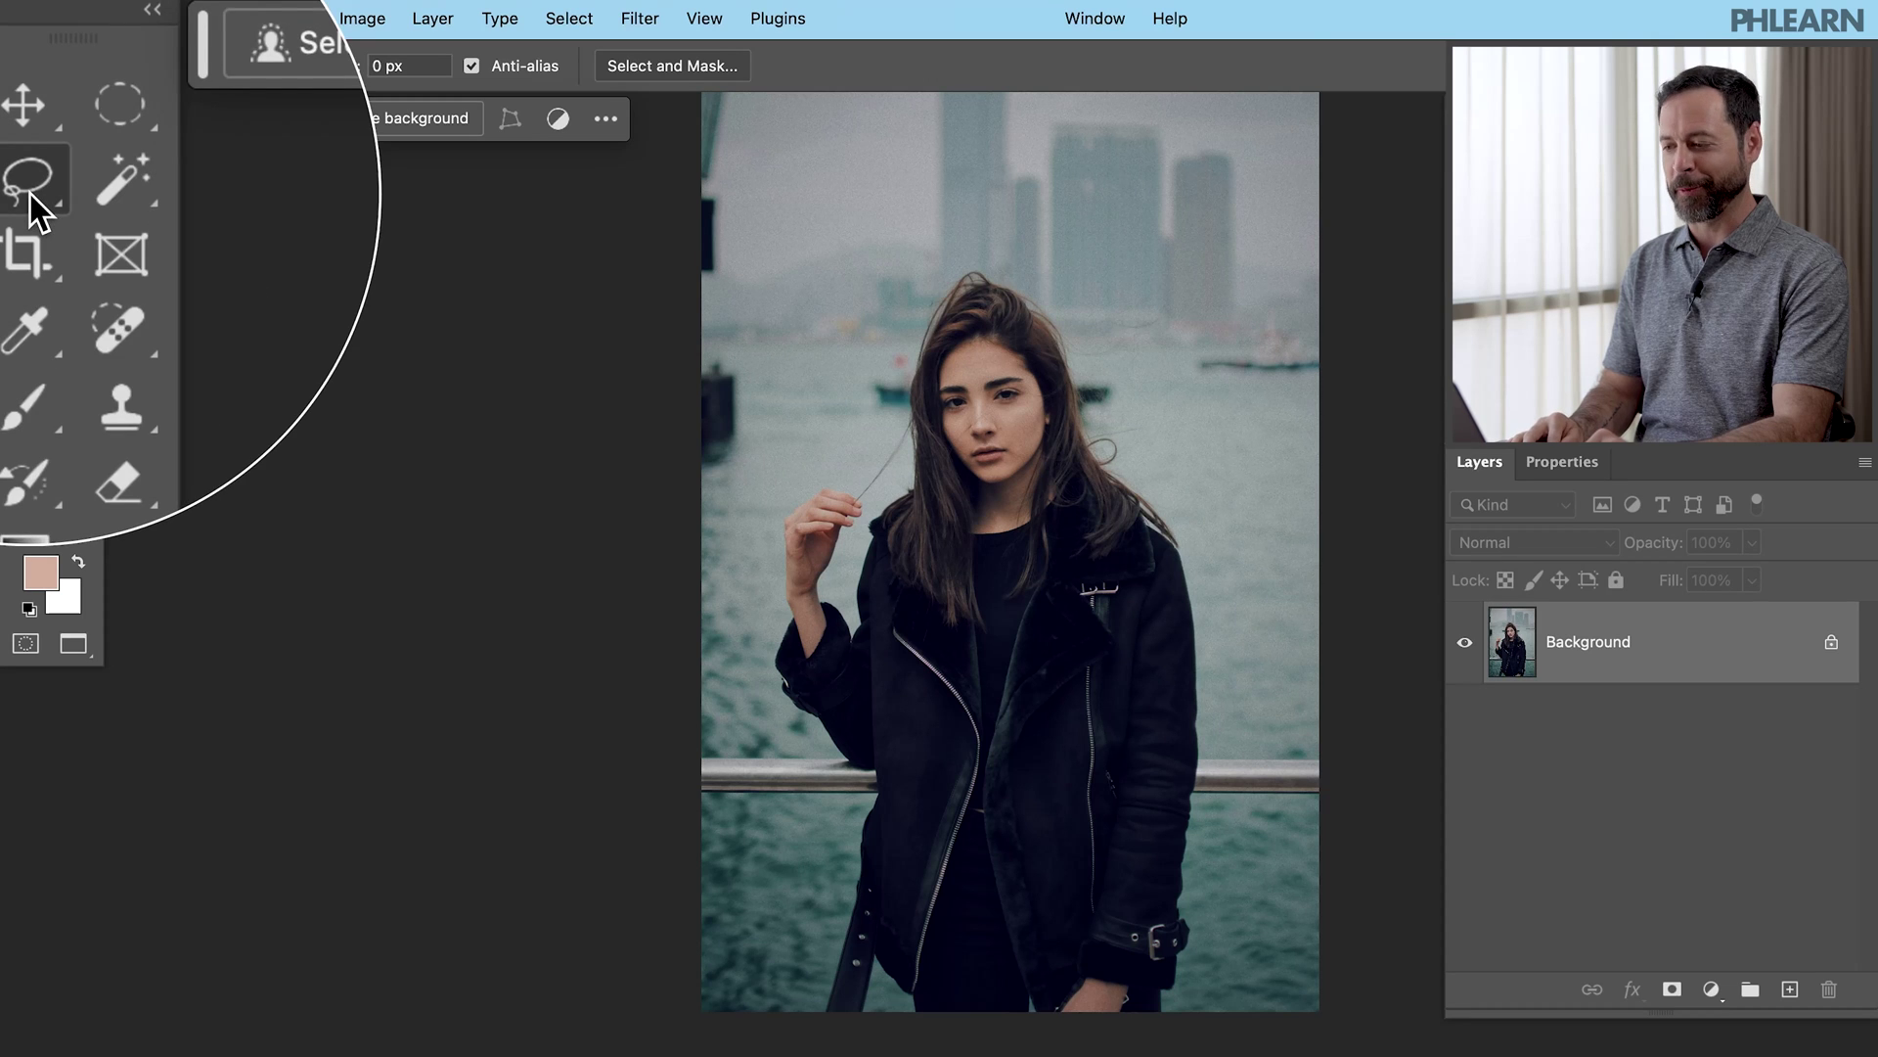
Lasso the pier post along the third portrait's left edge.
scroll(761, 162, up, 1)
drag(749, 117, 736, 250)
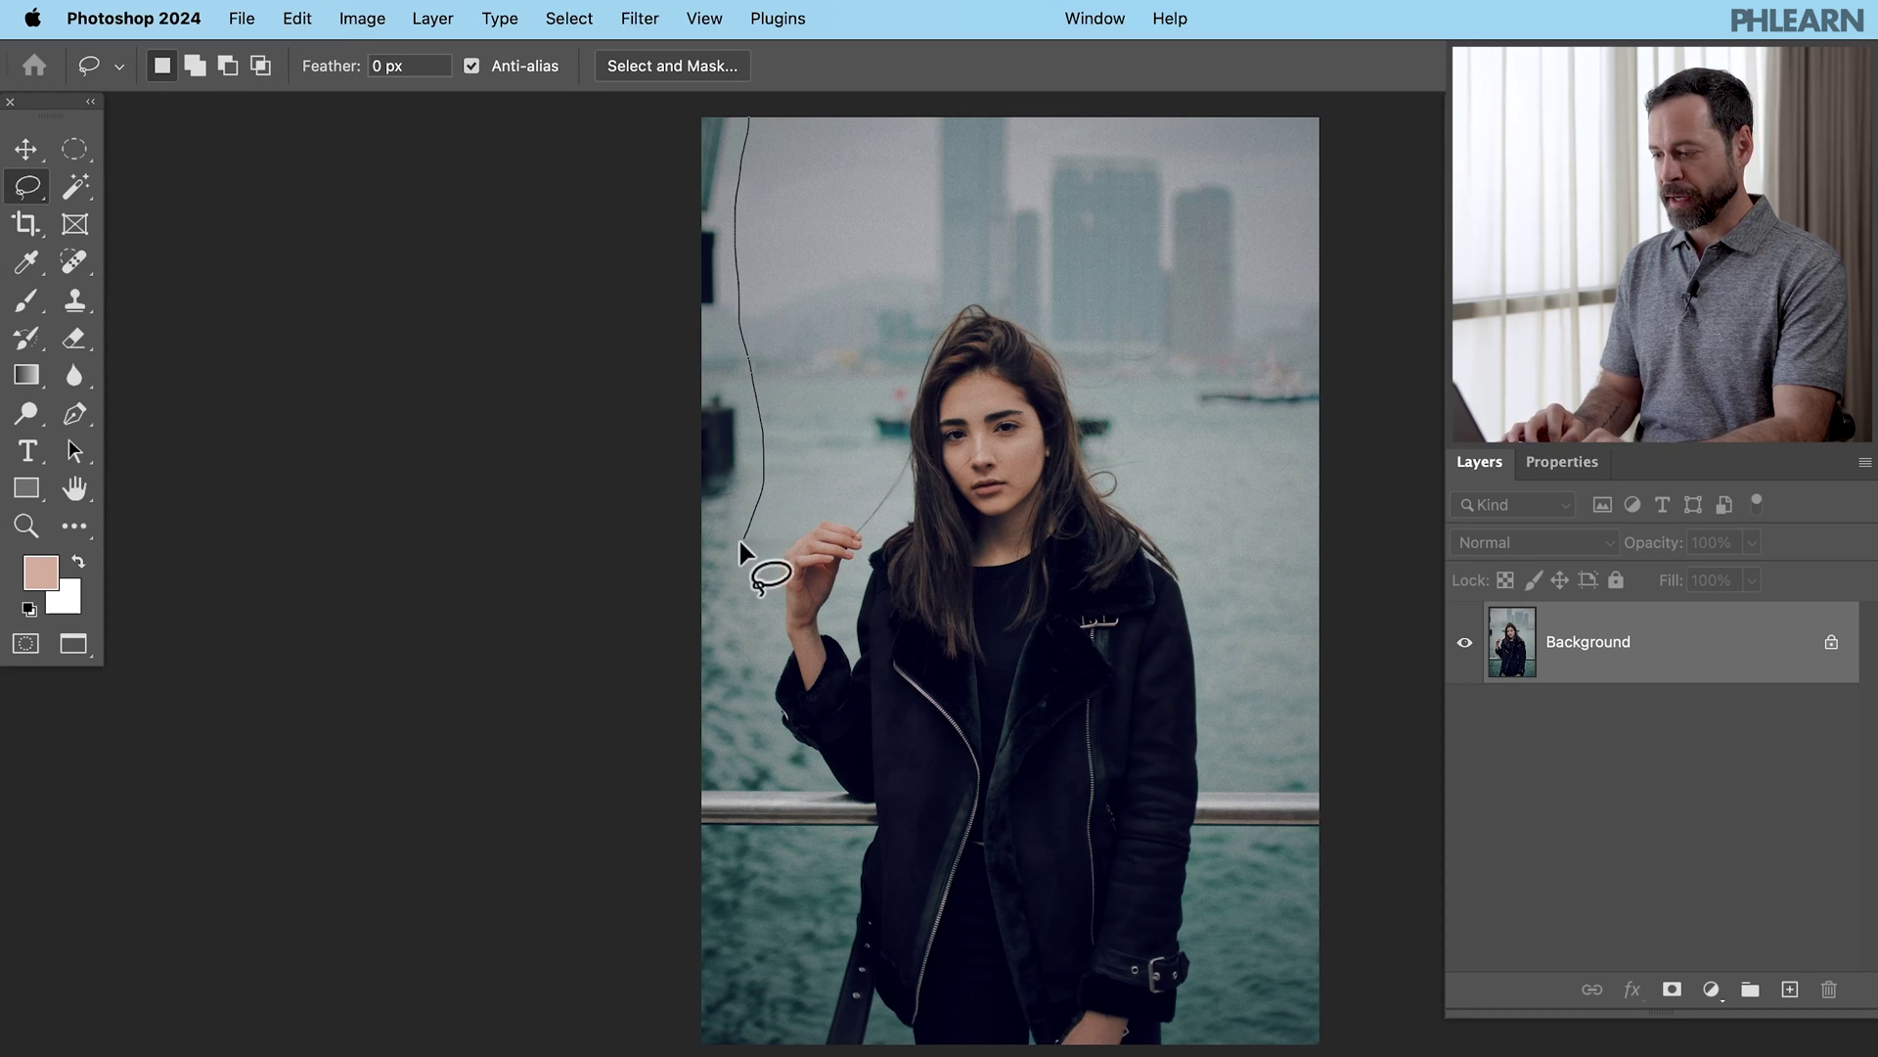
drag(661, 512, 641, 180)
drag(640, 103, 643, 102)
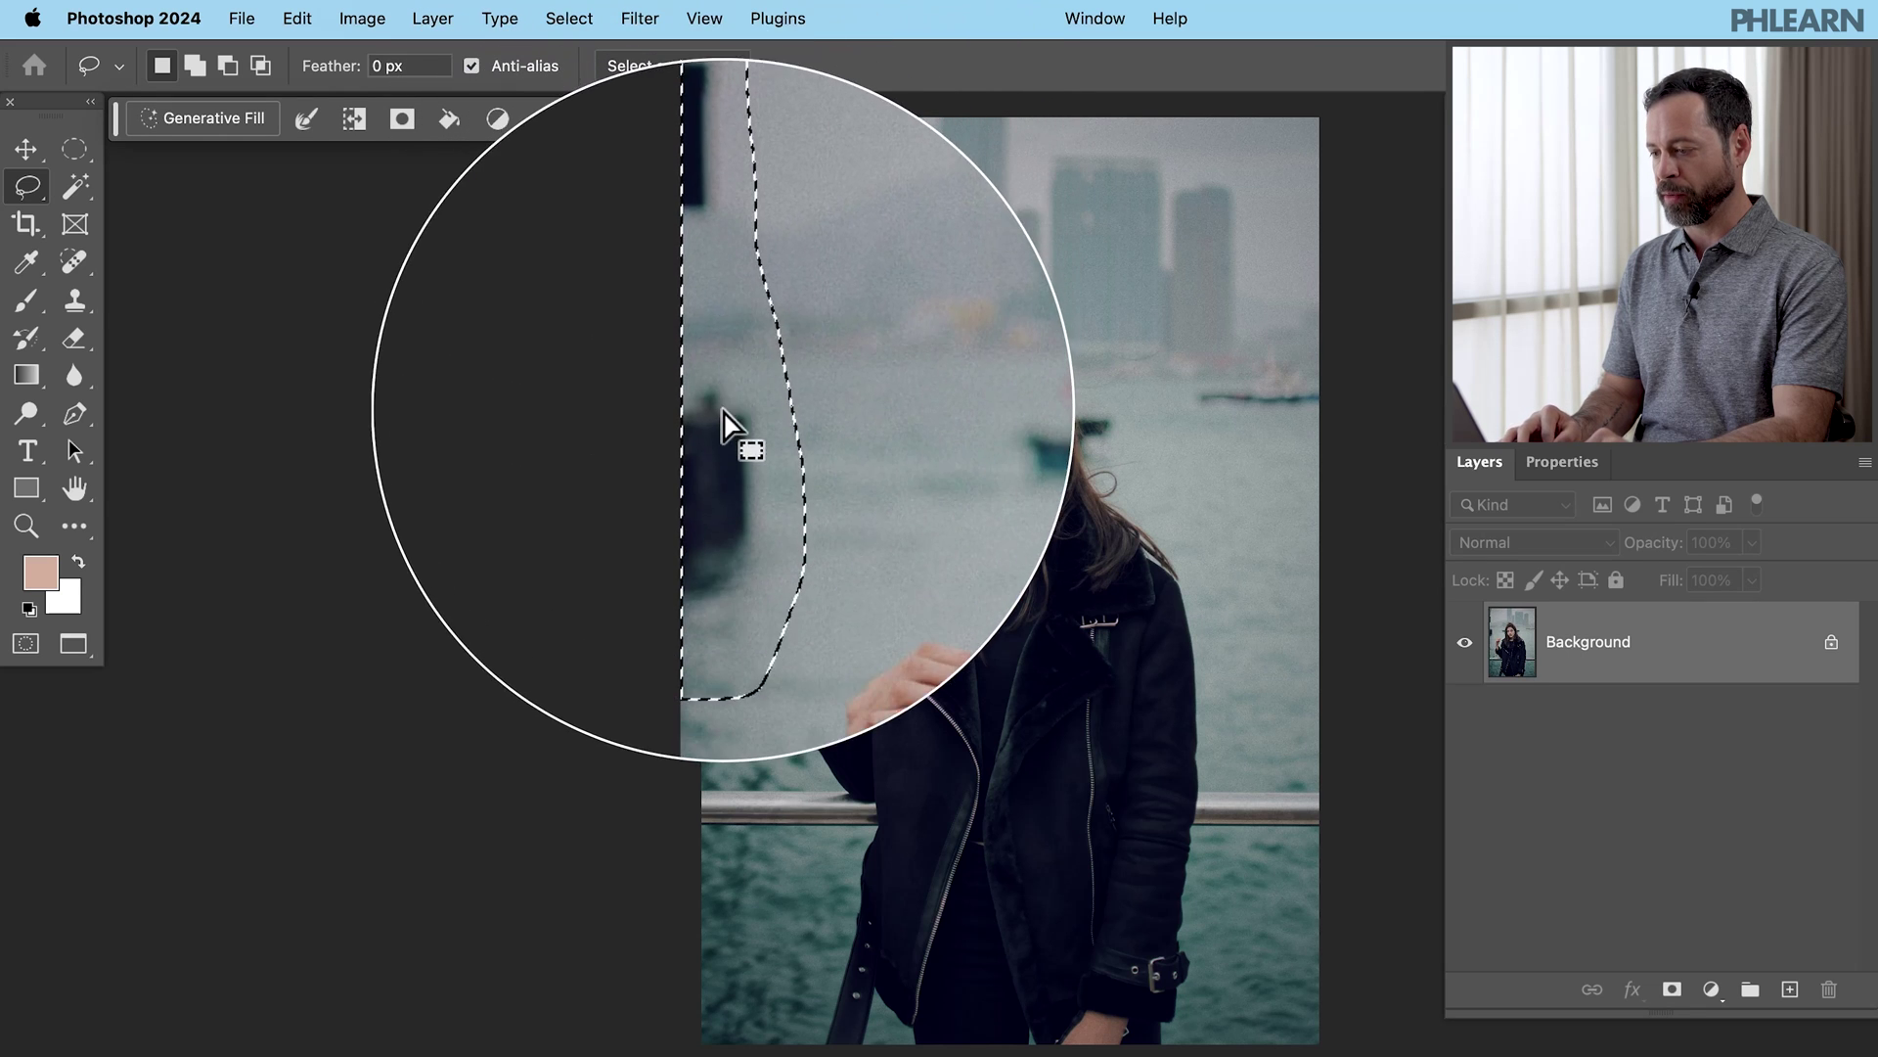
Add the boats on both sides of her head and at the right edge to the selection.
key(super+plus)
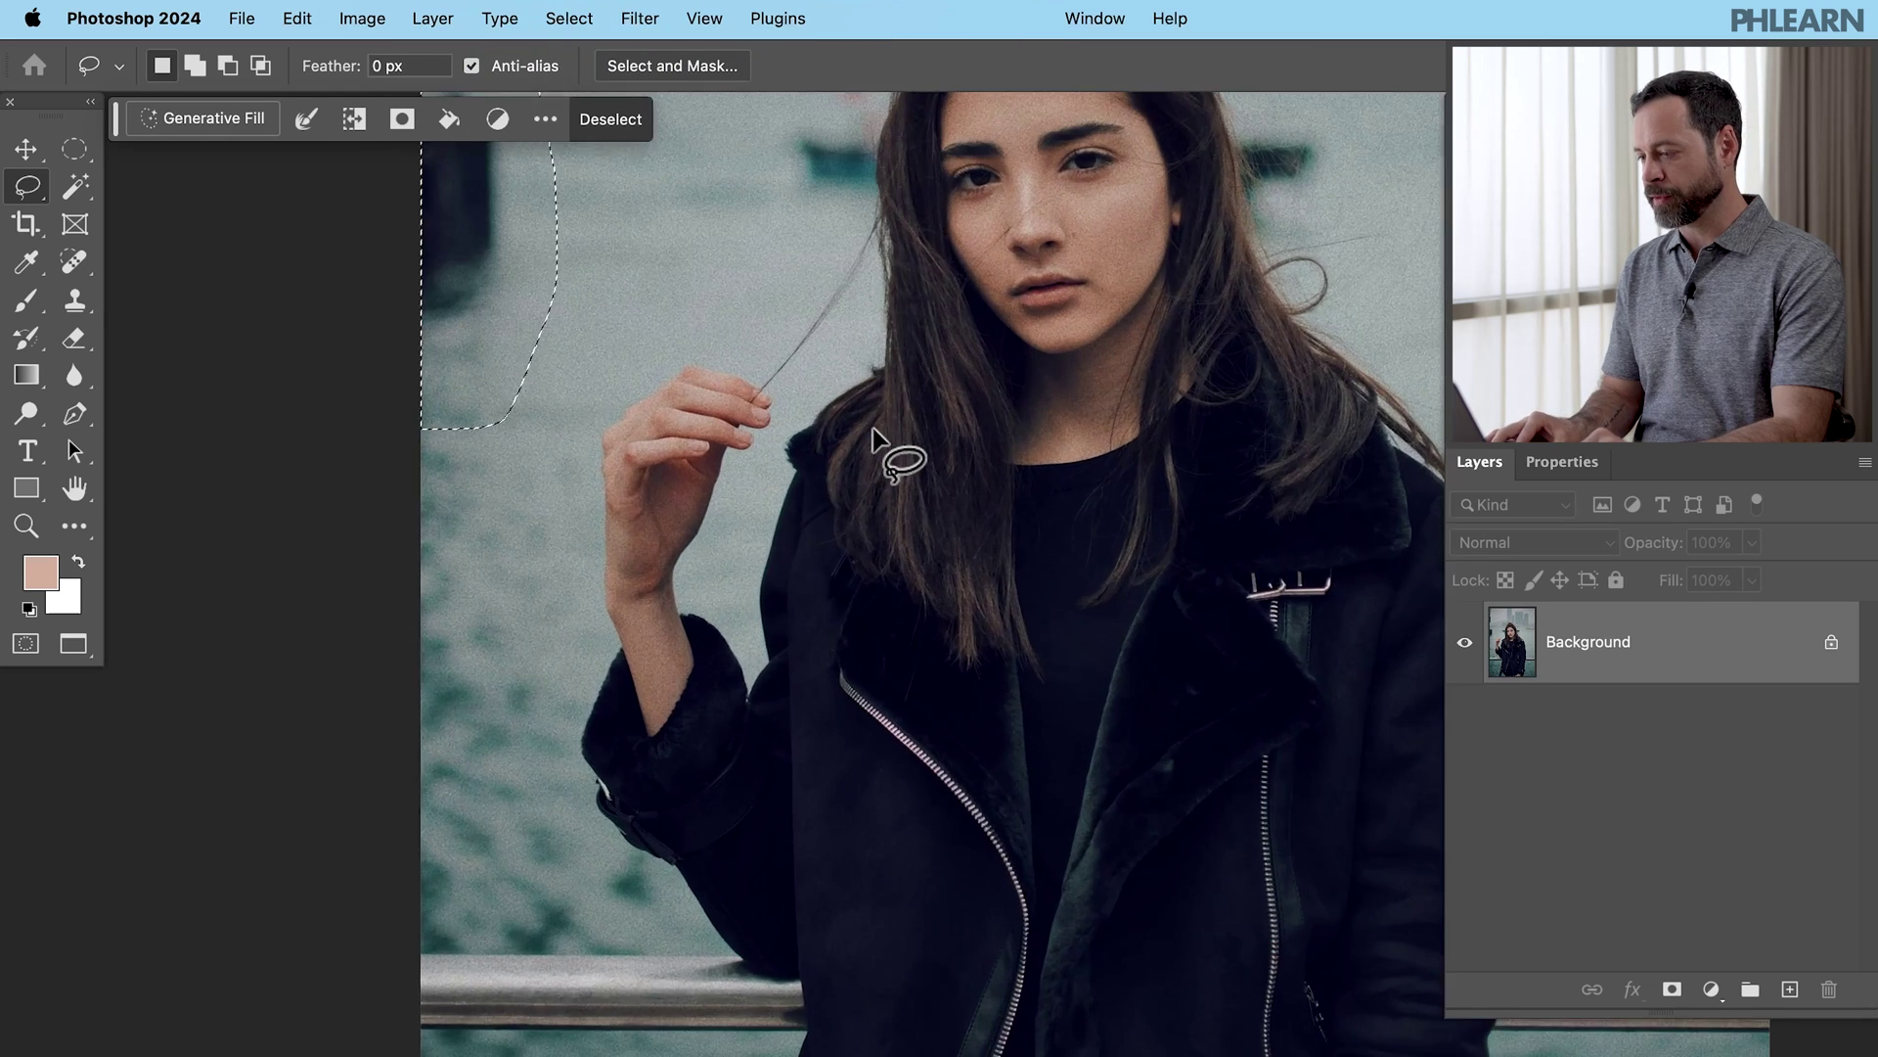
key(shift)
mouse_move(614, 459)
mouse_down()
mouse_move(609, 529)
mouse_move(675, 547)
mouse_move(687, 471)
mouse_move(628, 447)
mouse_move(639, 436)
mouse_move(648, 474)
mouse_move(695, 431)
mouse_up()
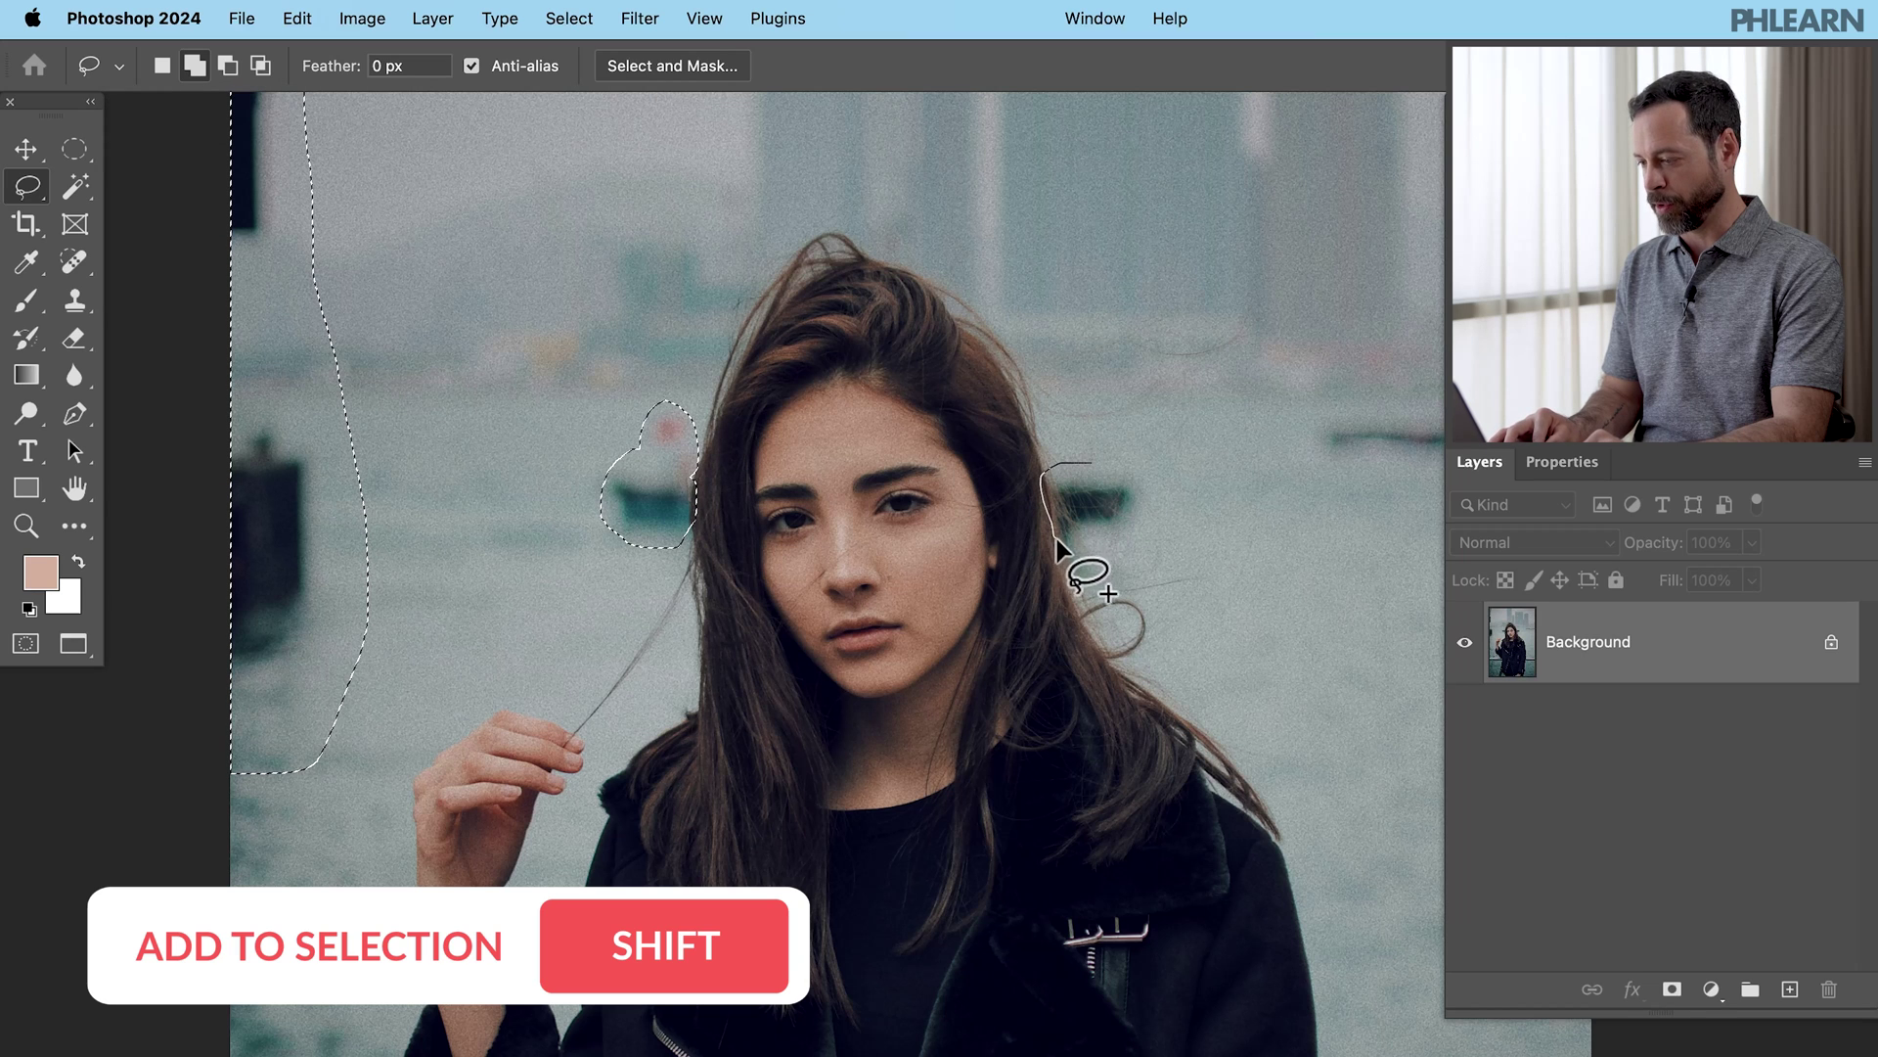
mouse_move(1094, 542)
mouse_down()
mouse_move(1152, 499)
mouse_move(1140, 462)
mouse_move(1036, 423)
mouse_move(1023, 468)
mouse_up()
scroll(1088, 452, right, 5)
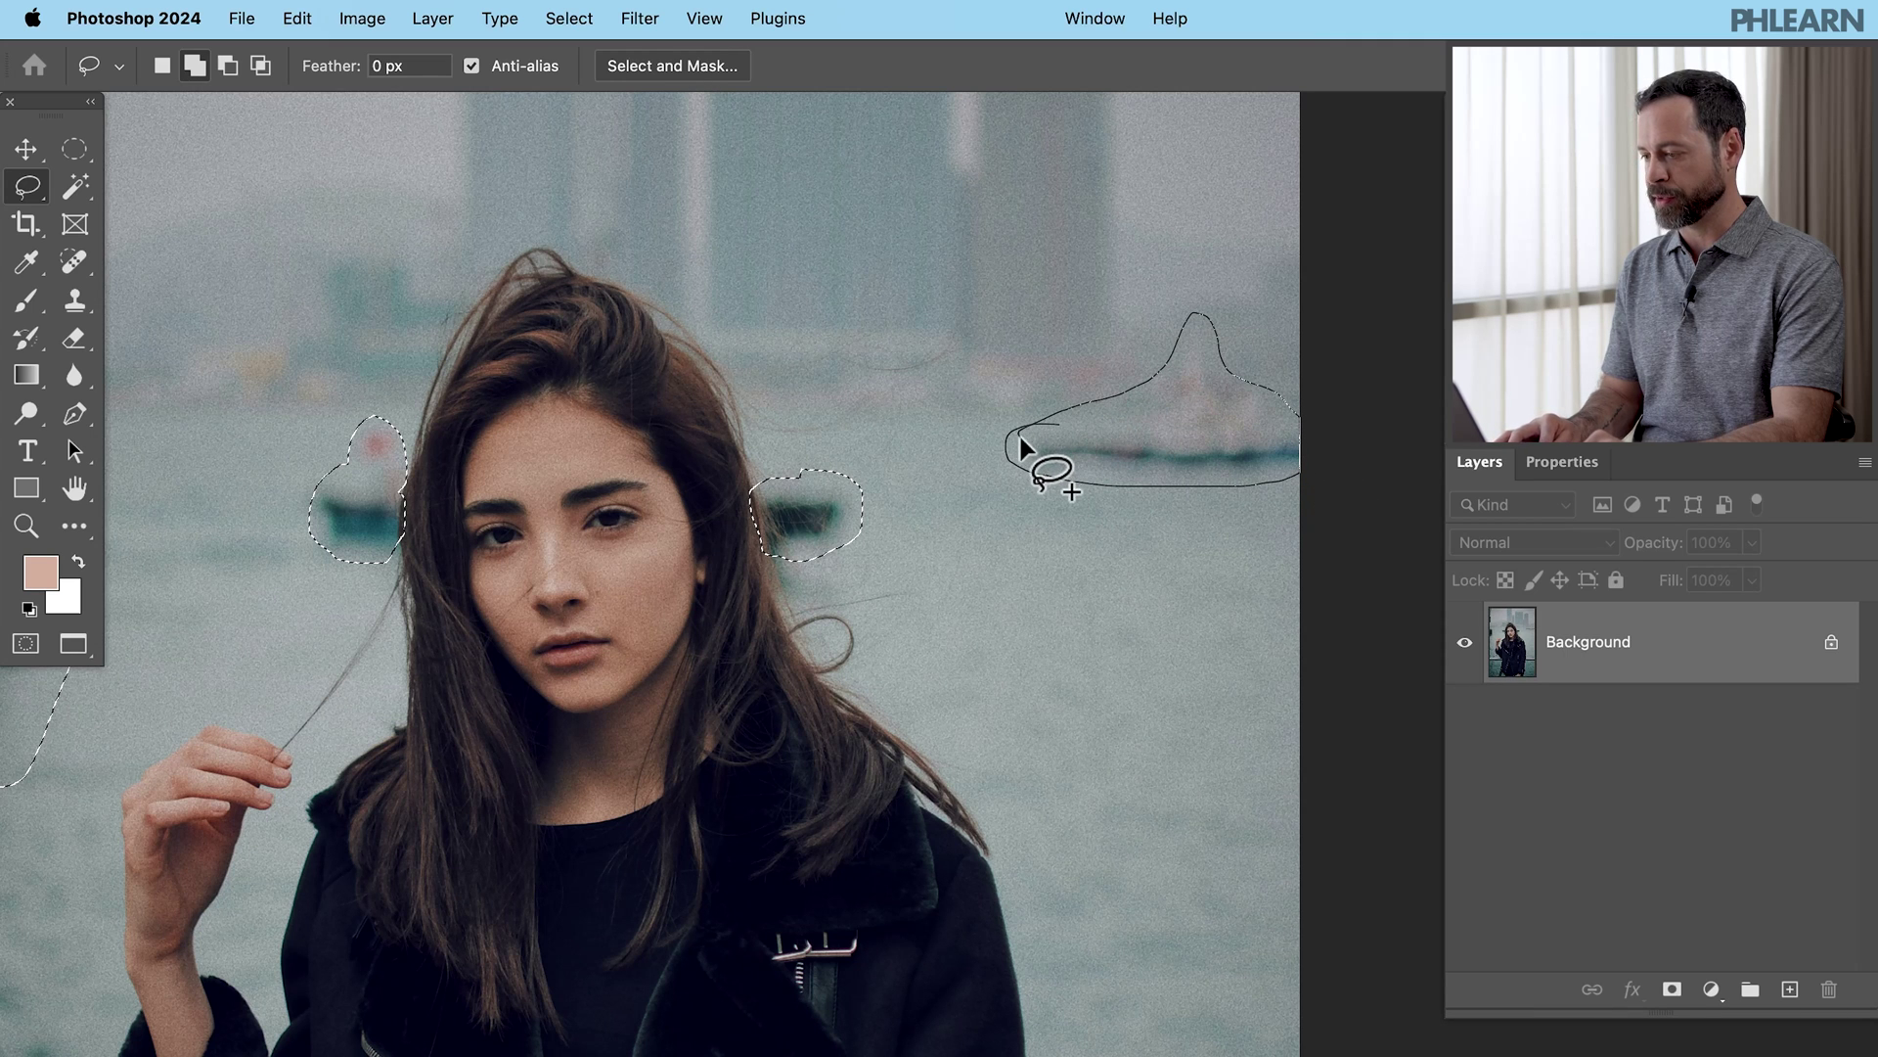
drag(1020, 443, 1024, 448)
scroll(1003, 442, down, 2)
scroll(1004, 443, left, 3)
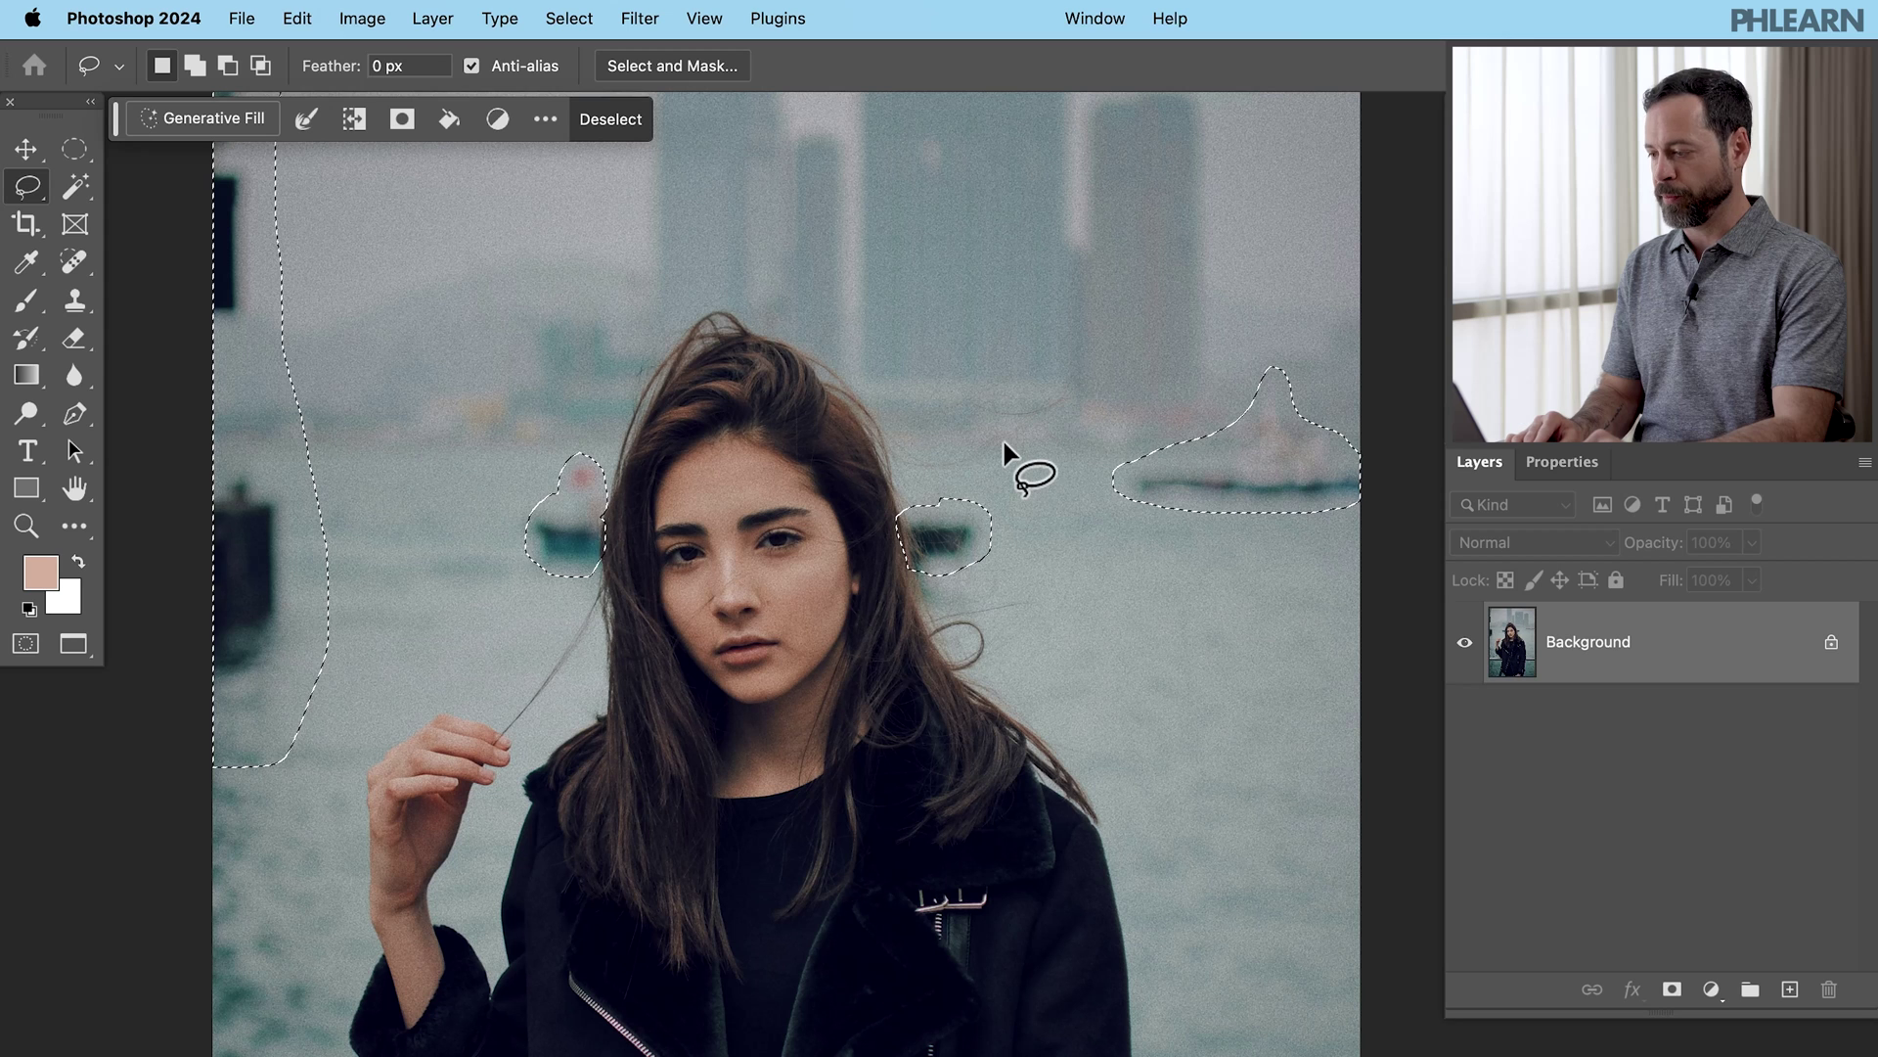
Remove the boats and pier post with an empty-prompt Generative Fill, keeping variation 2.
click(195, 118)
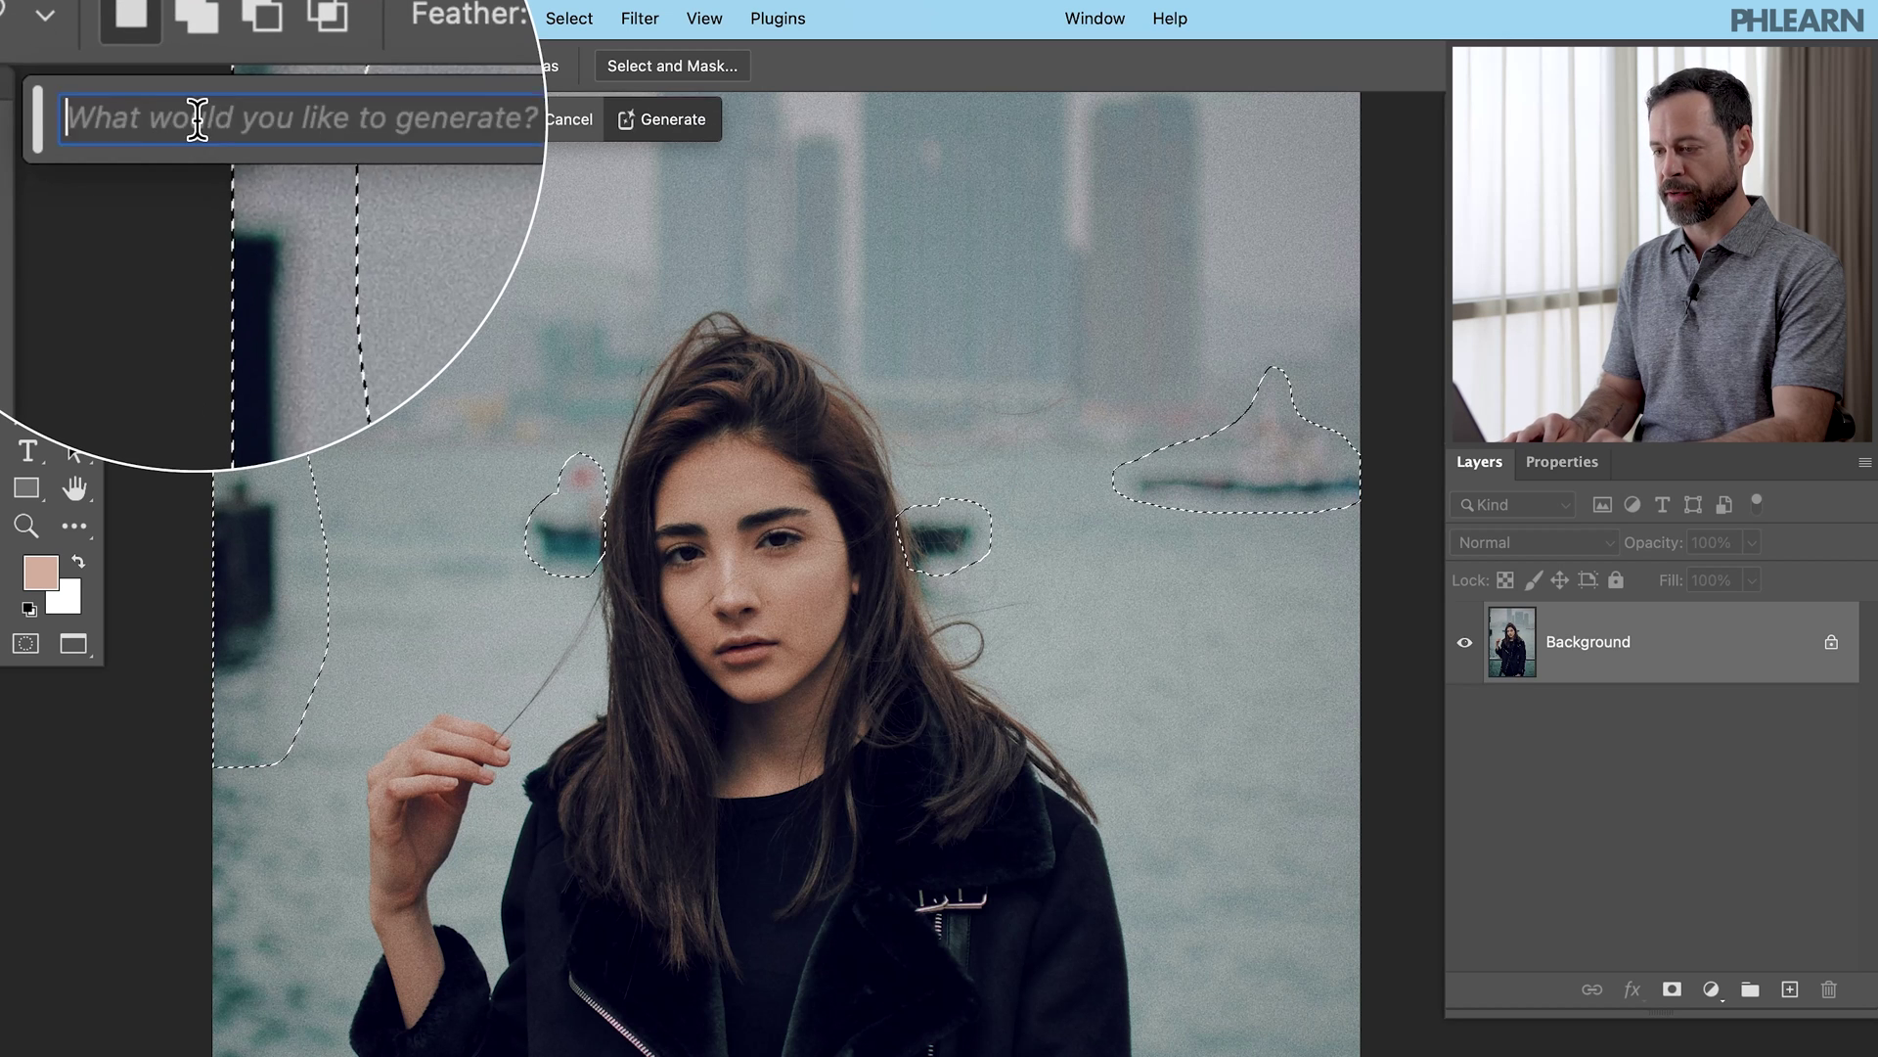
click(647, 119)
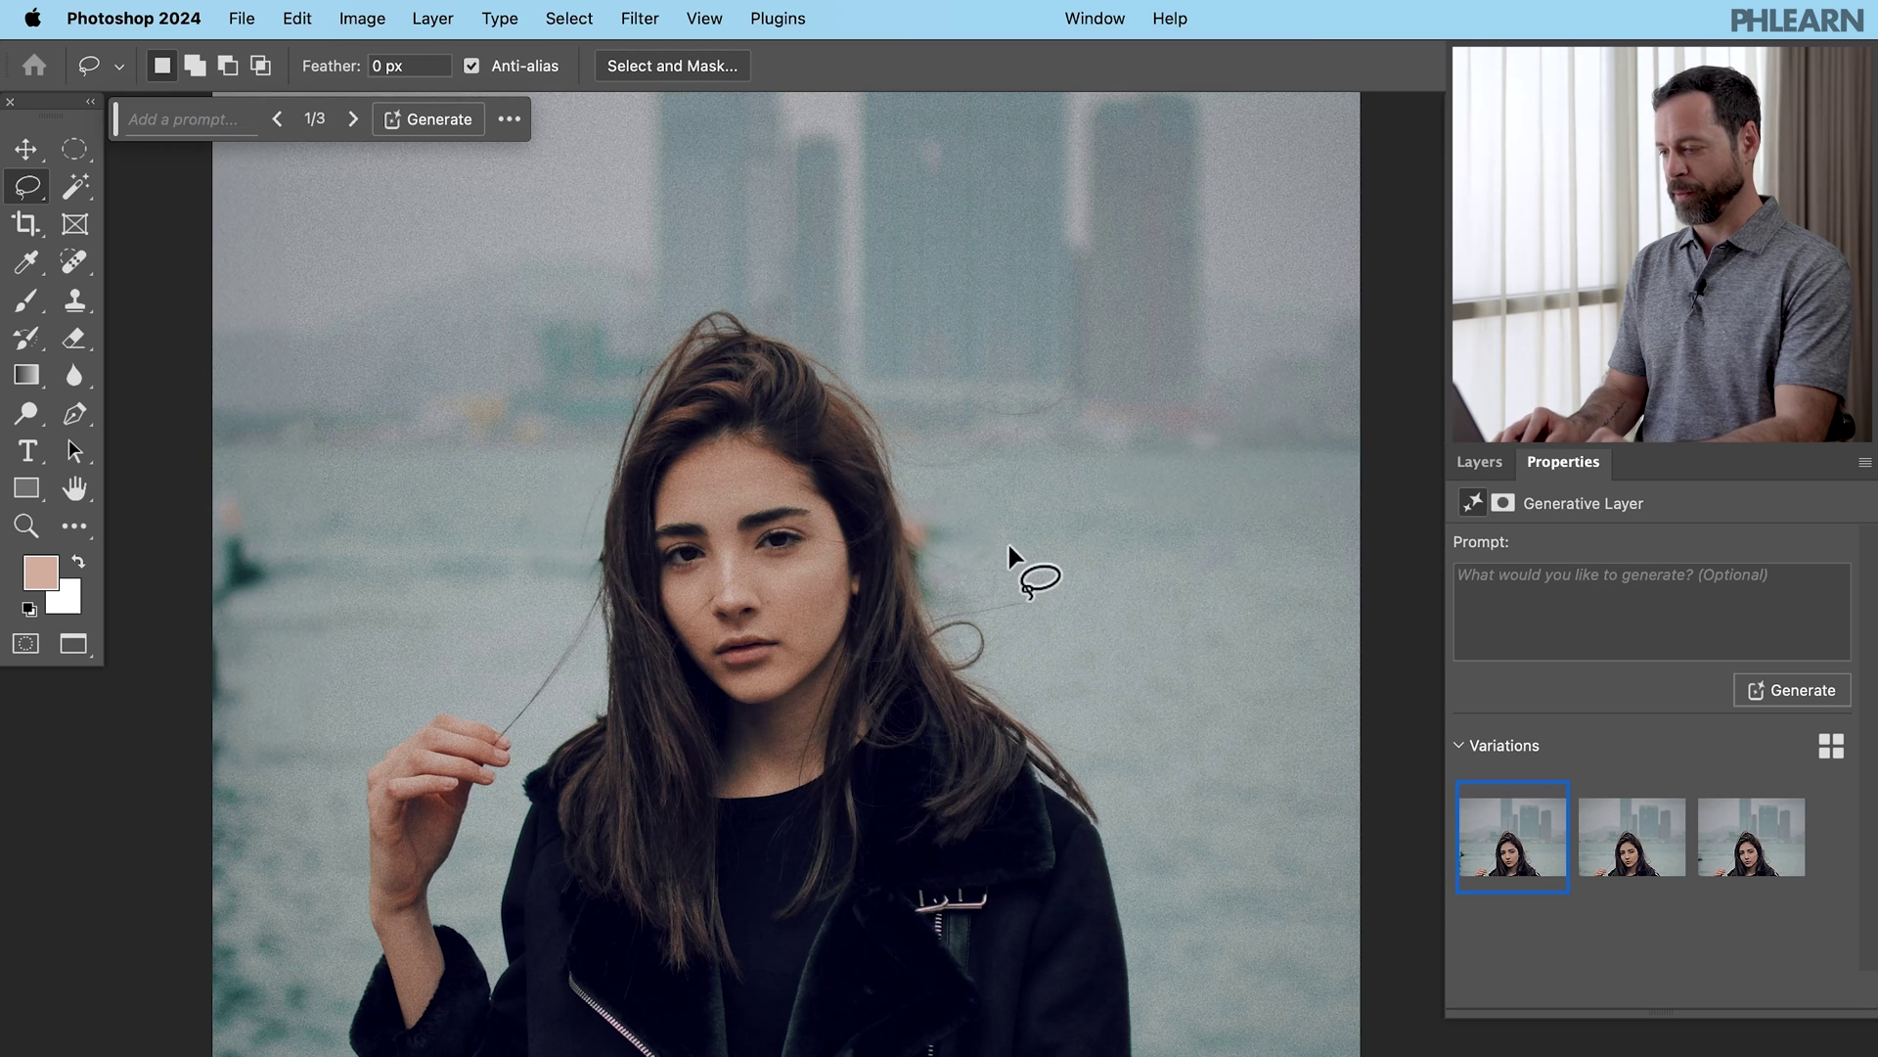
click(1627, 849)
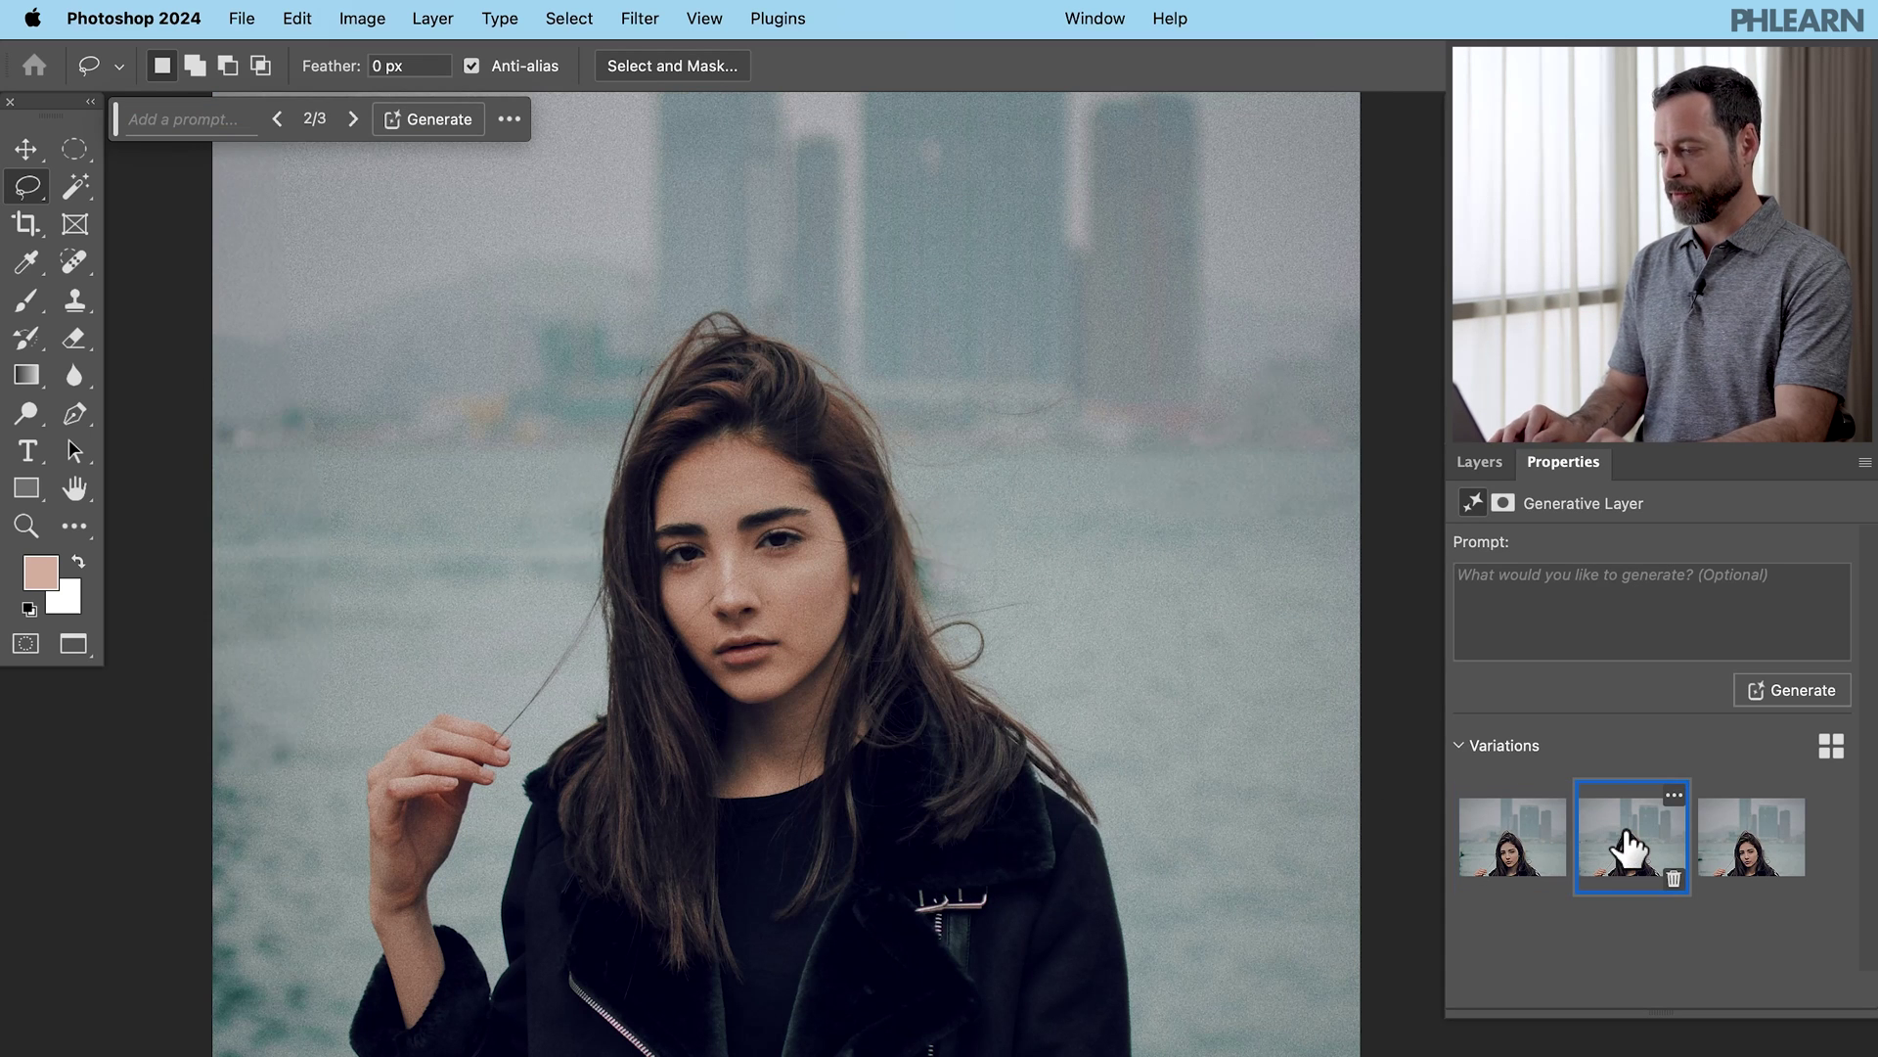
click(1738, 853)
click(1627, 855)
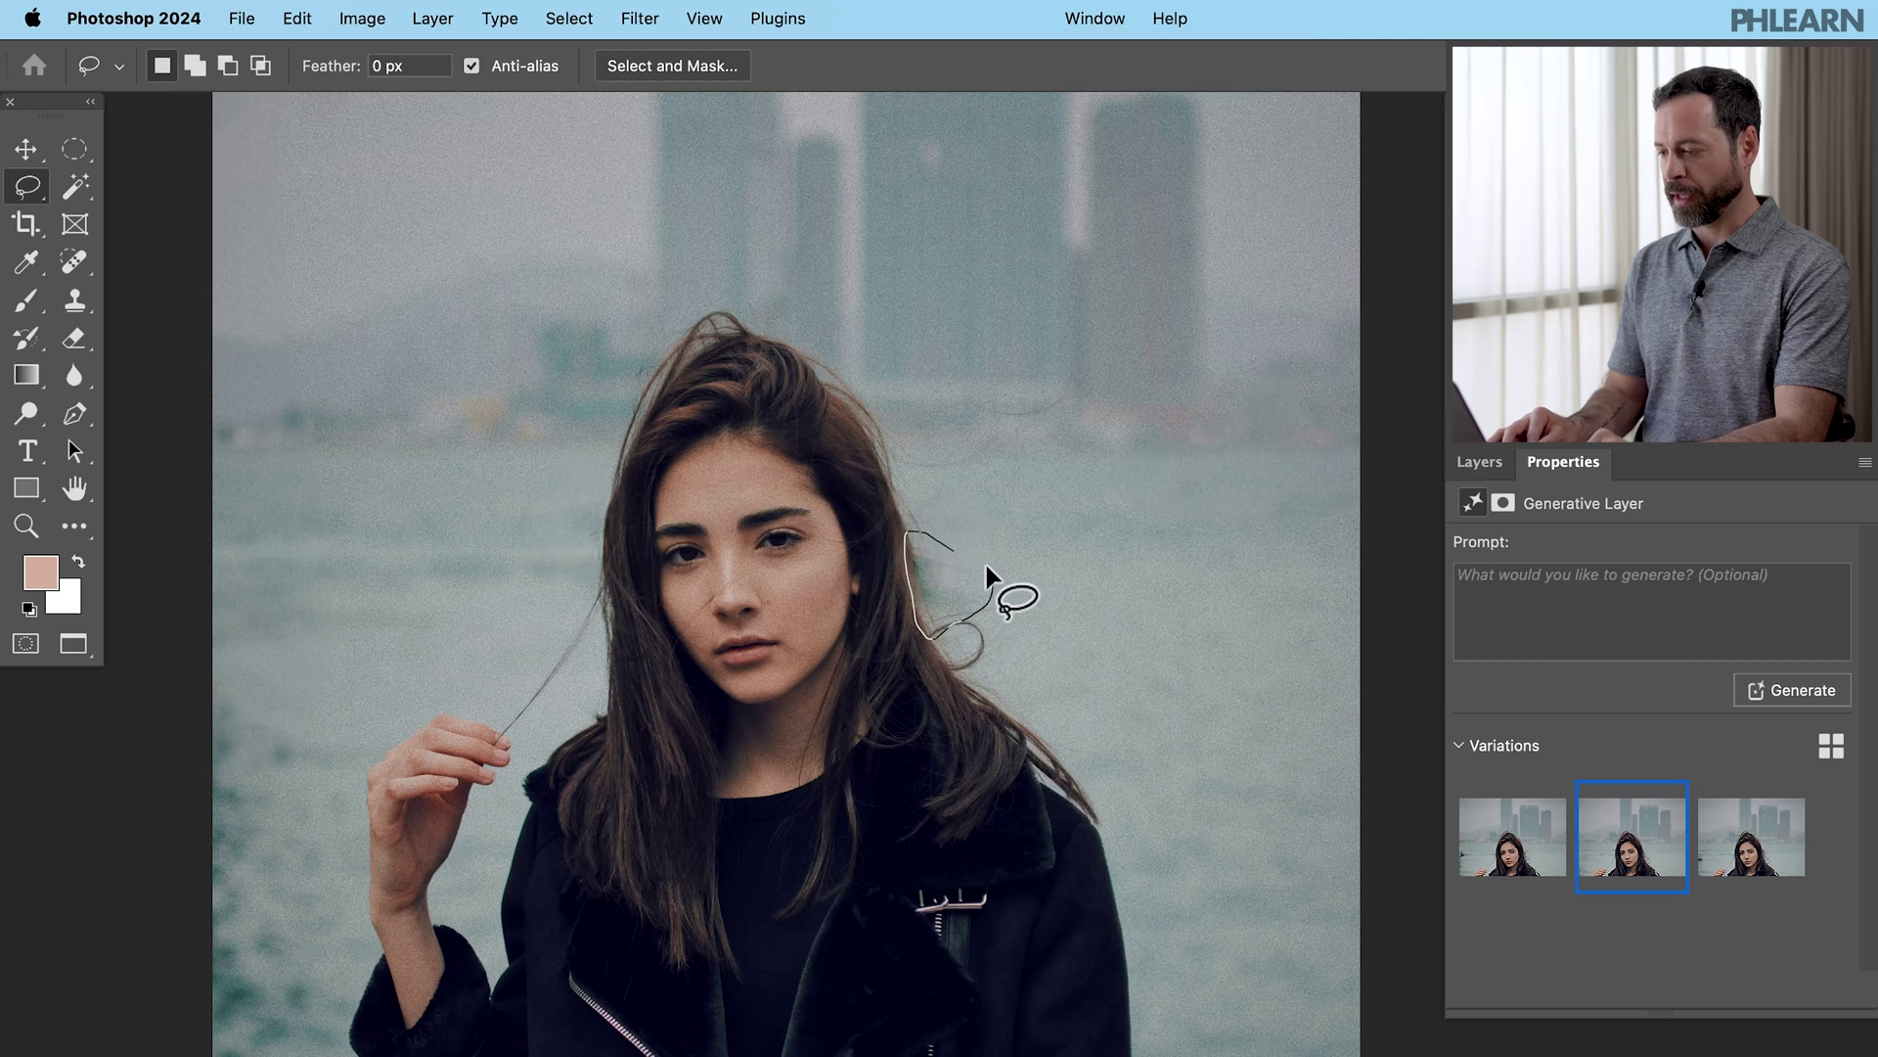
Lasso the stray hair loop beside her face, Generative Fill it, and apply variation 3.
drag(947, 528, 943, 525)
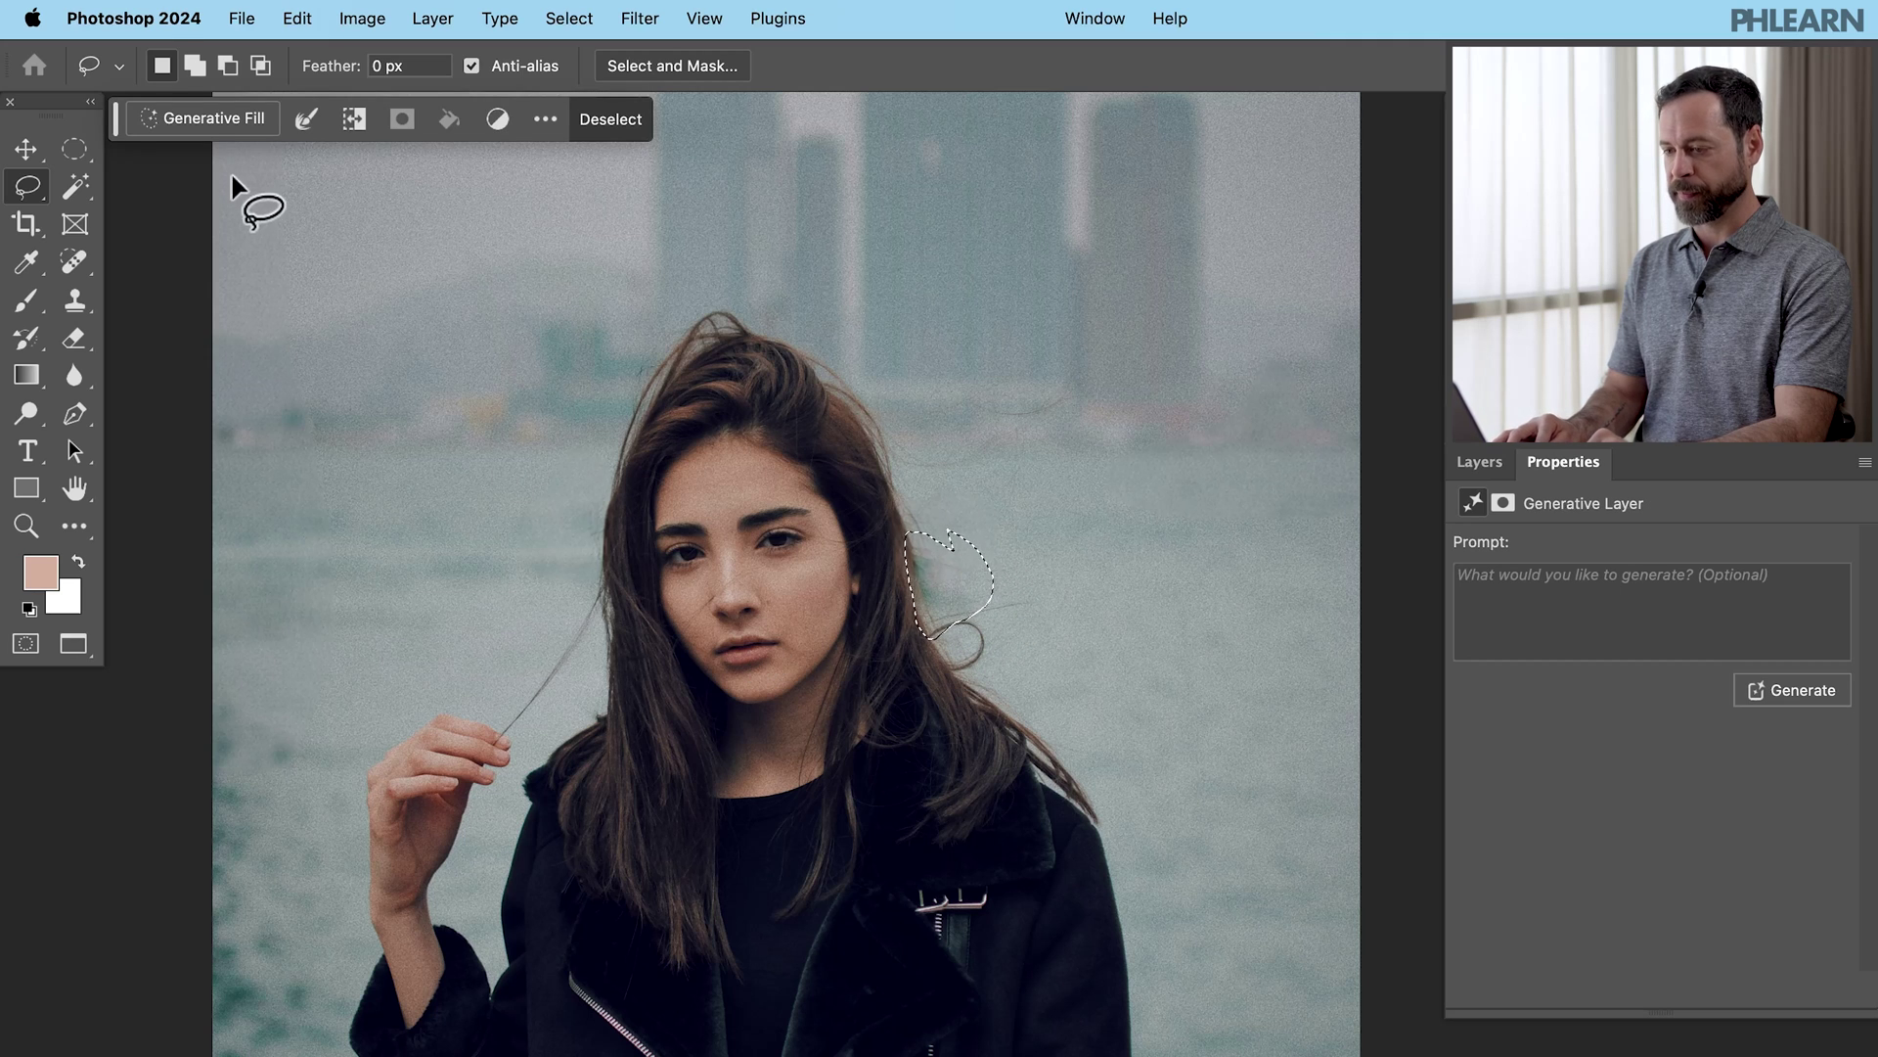
click(215, 129)
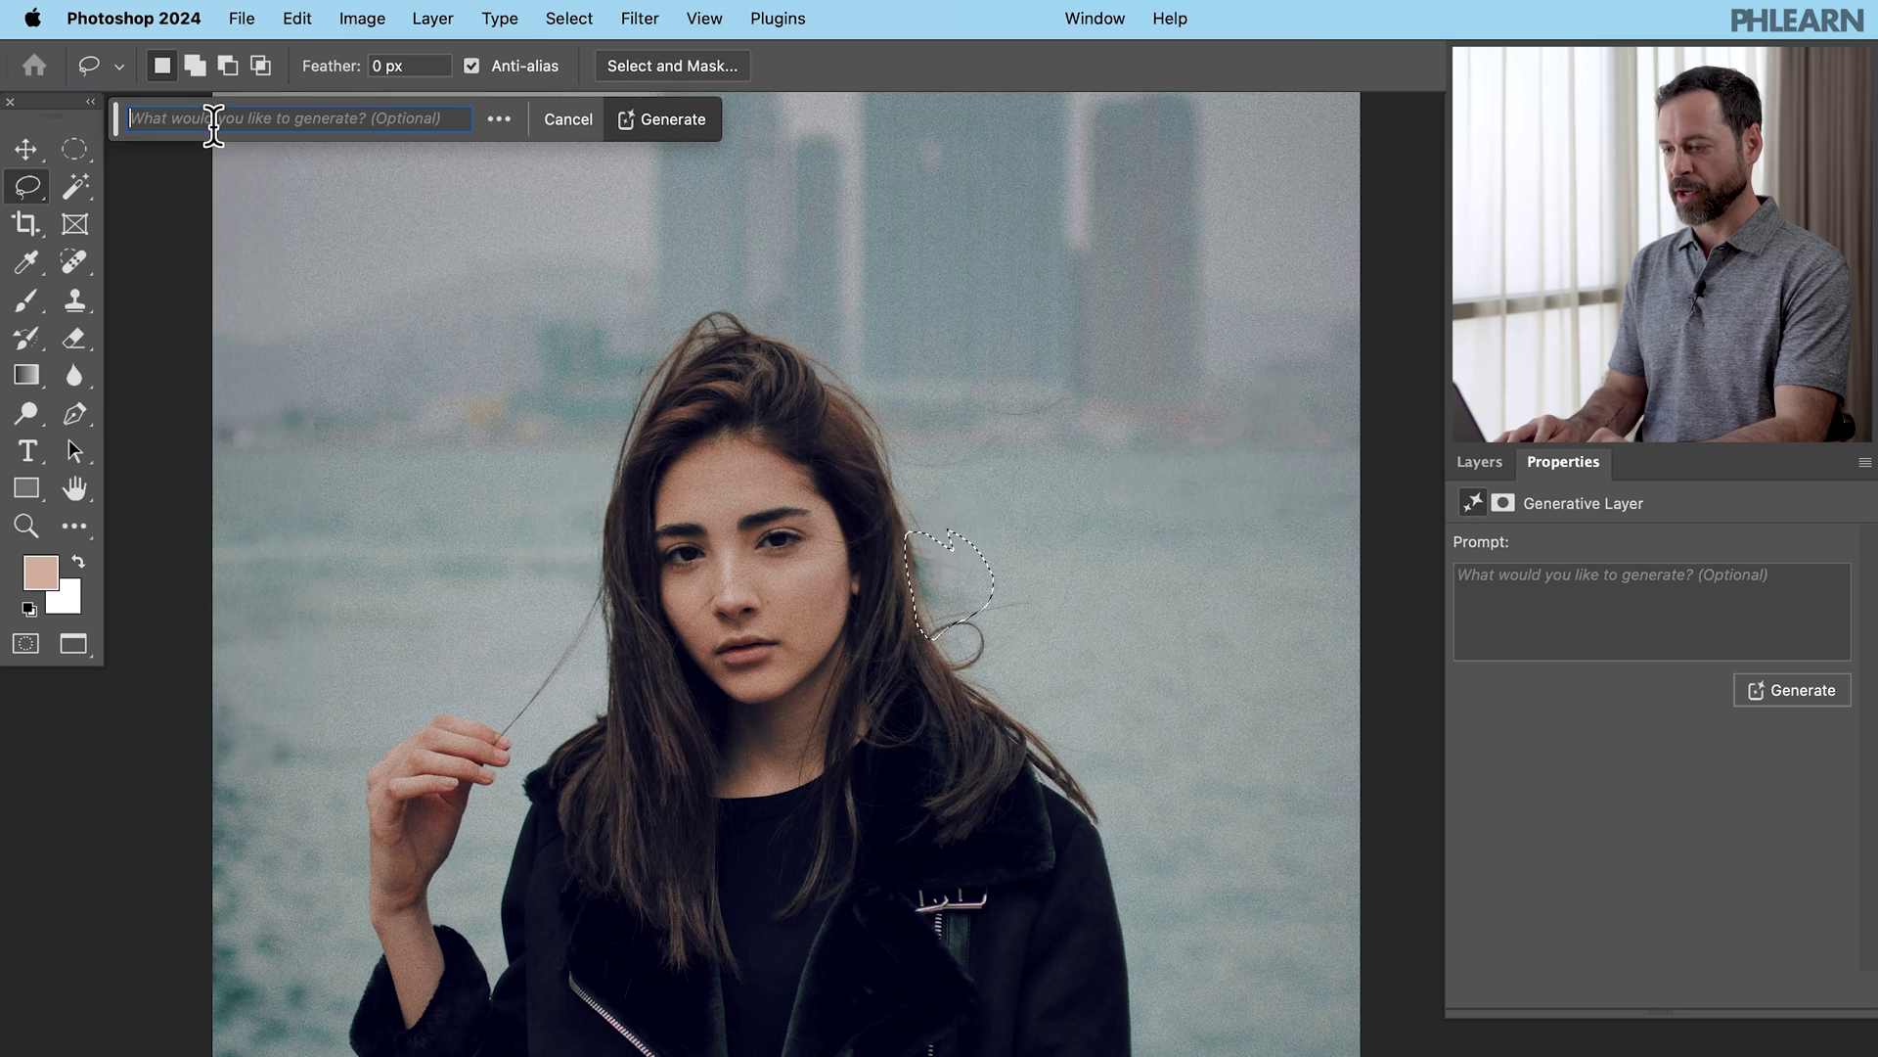
click(677, 126)
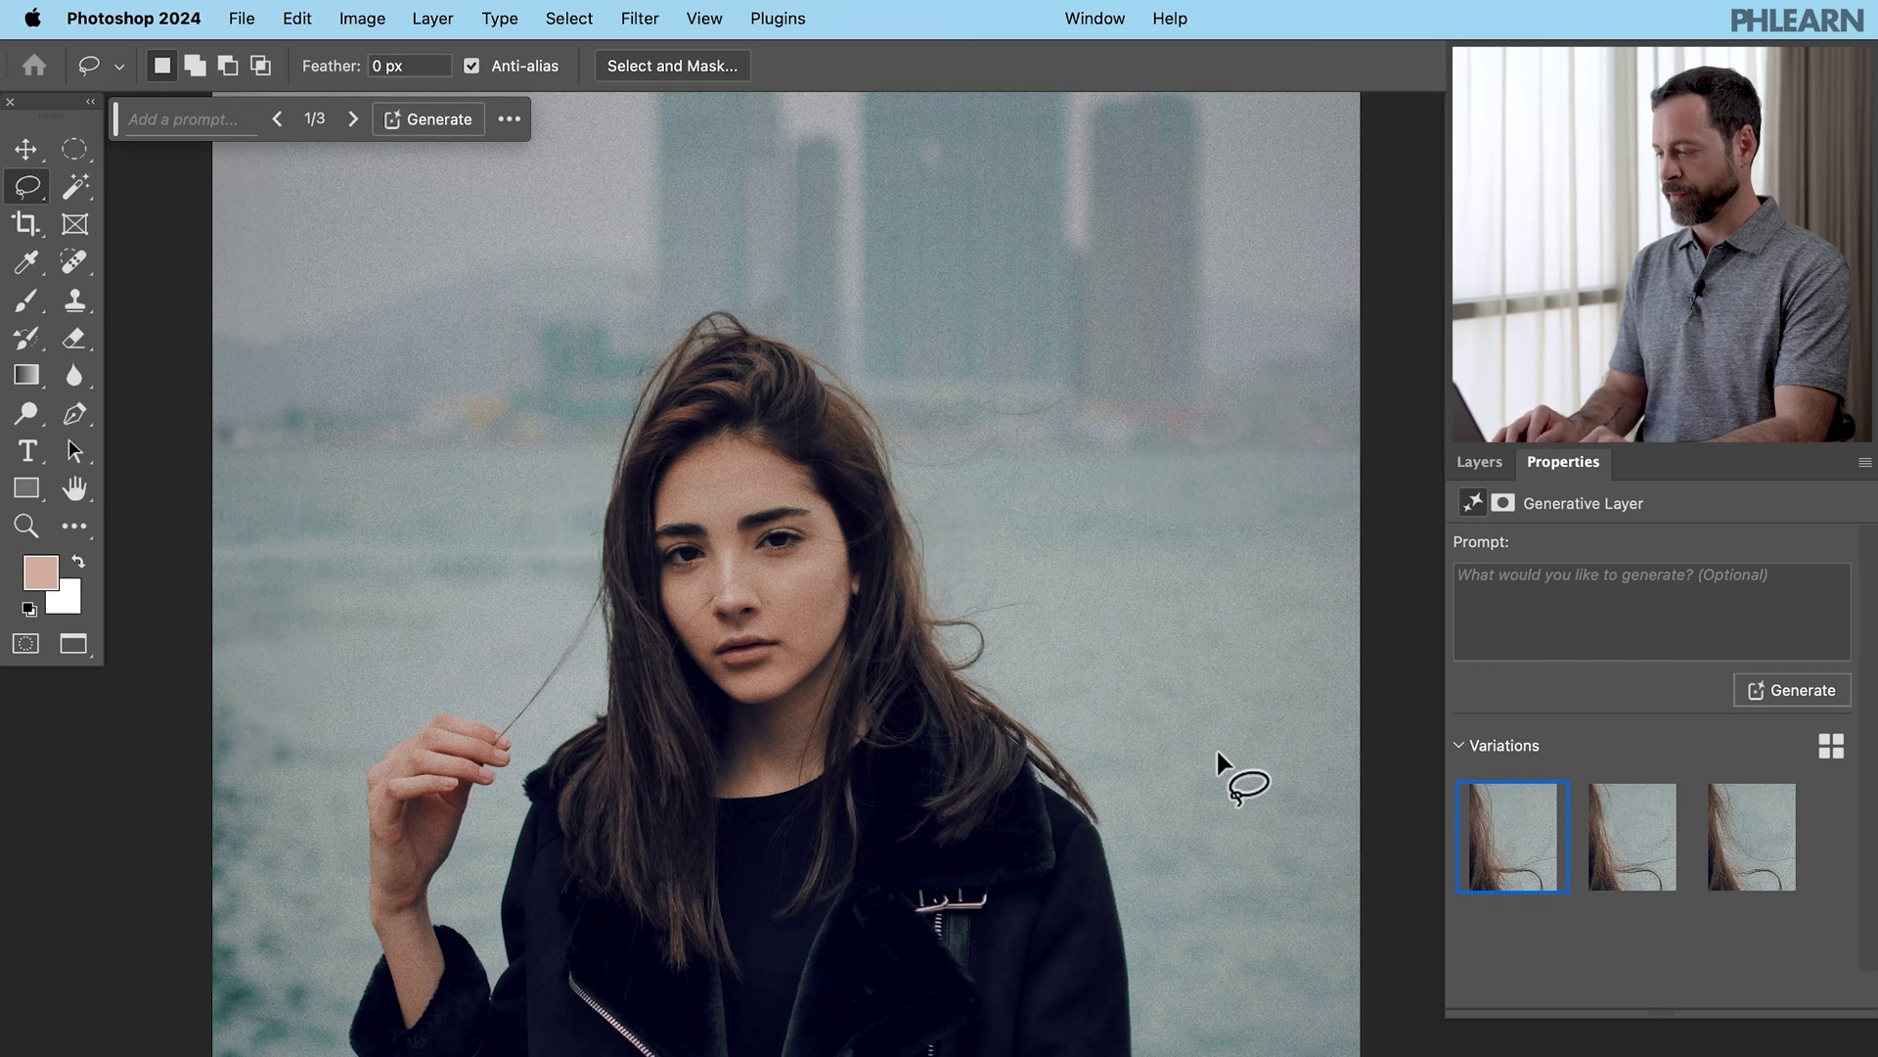
click(1608, 863)
click(1735, 839)
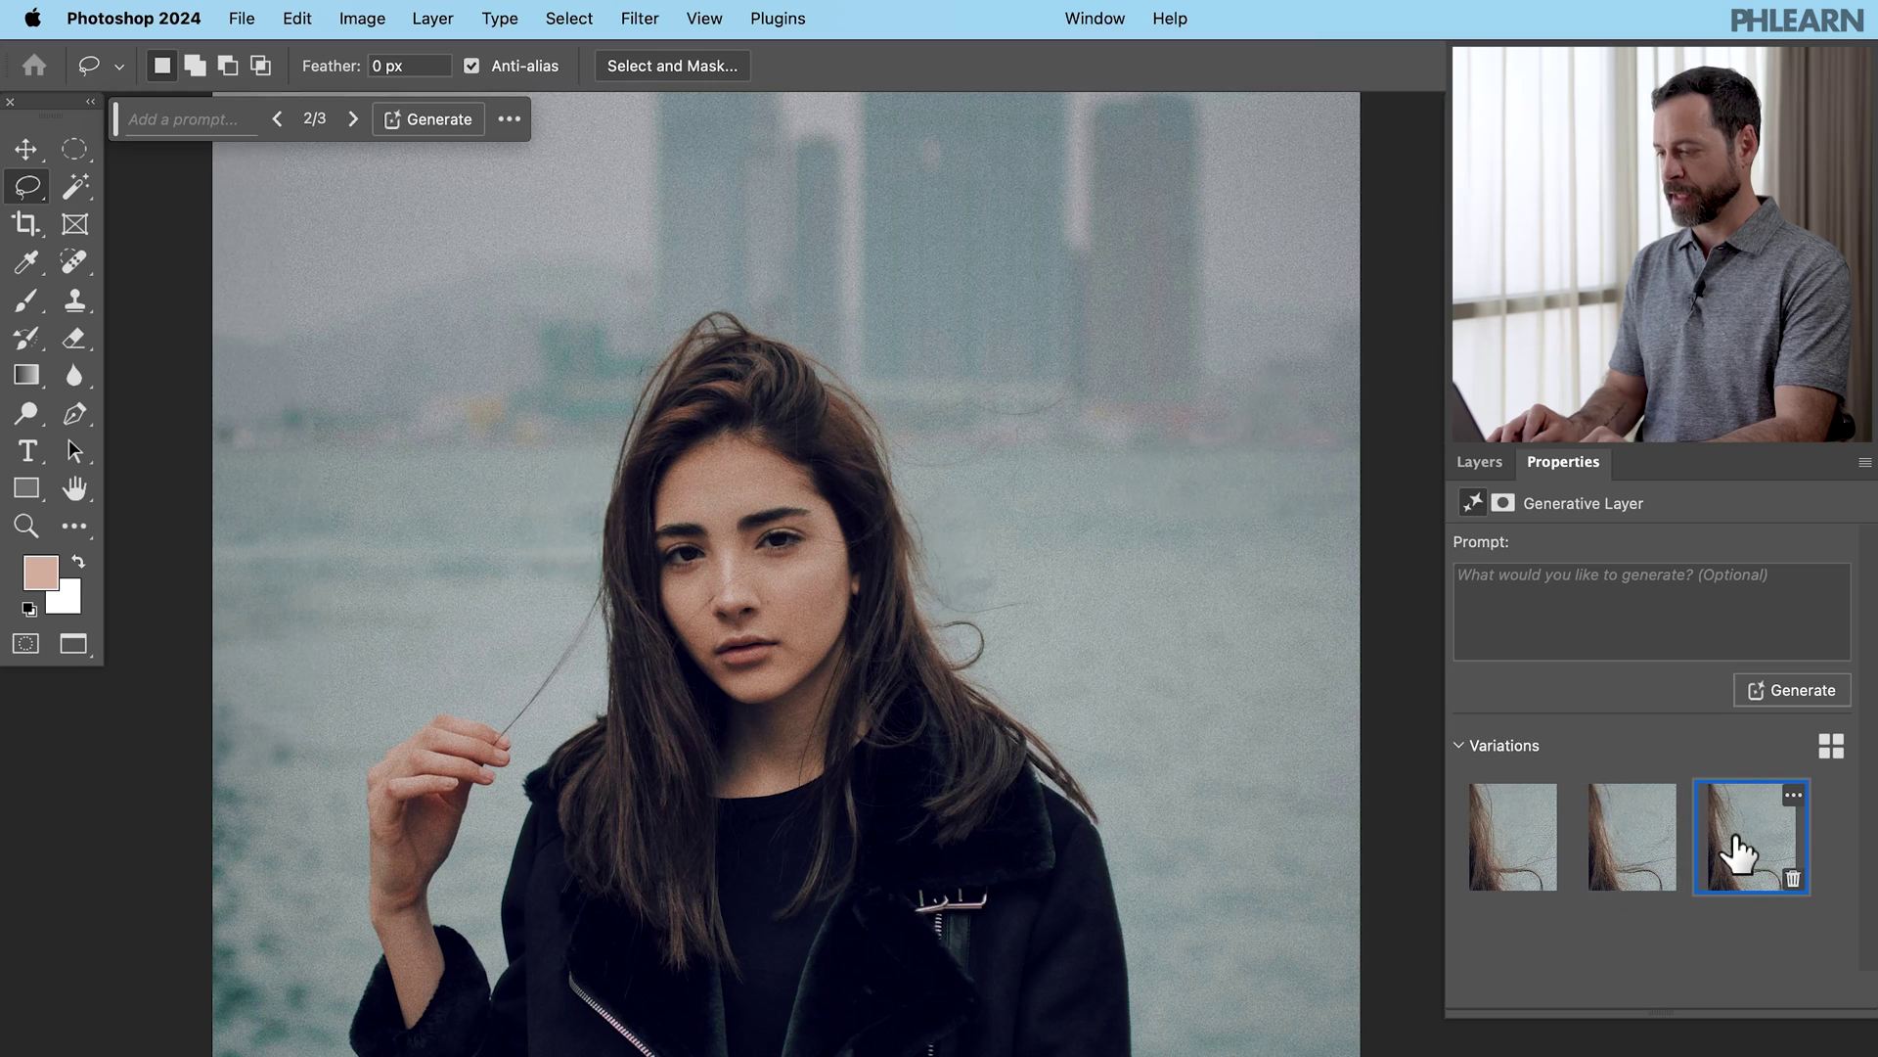
scroll(696, 522, up, 5)
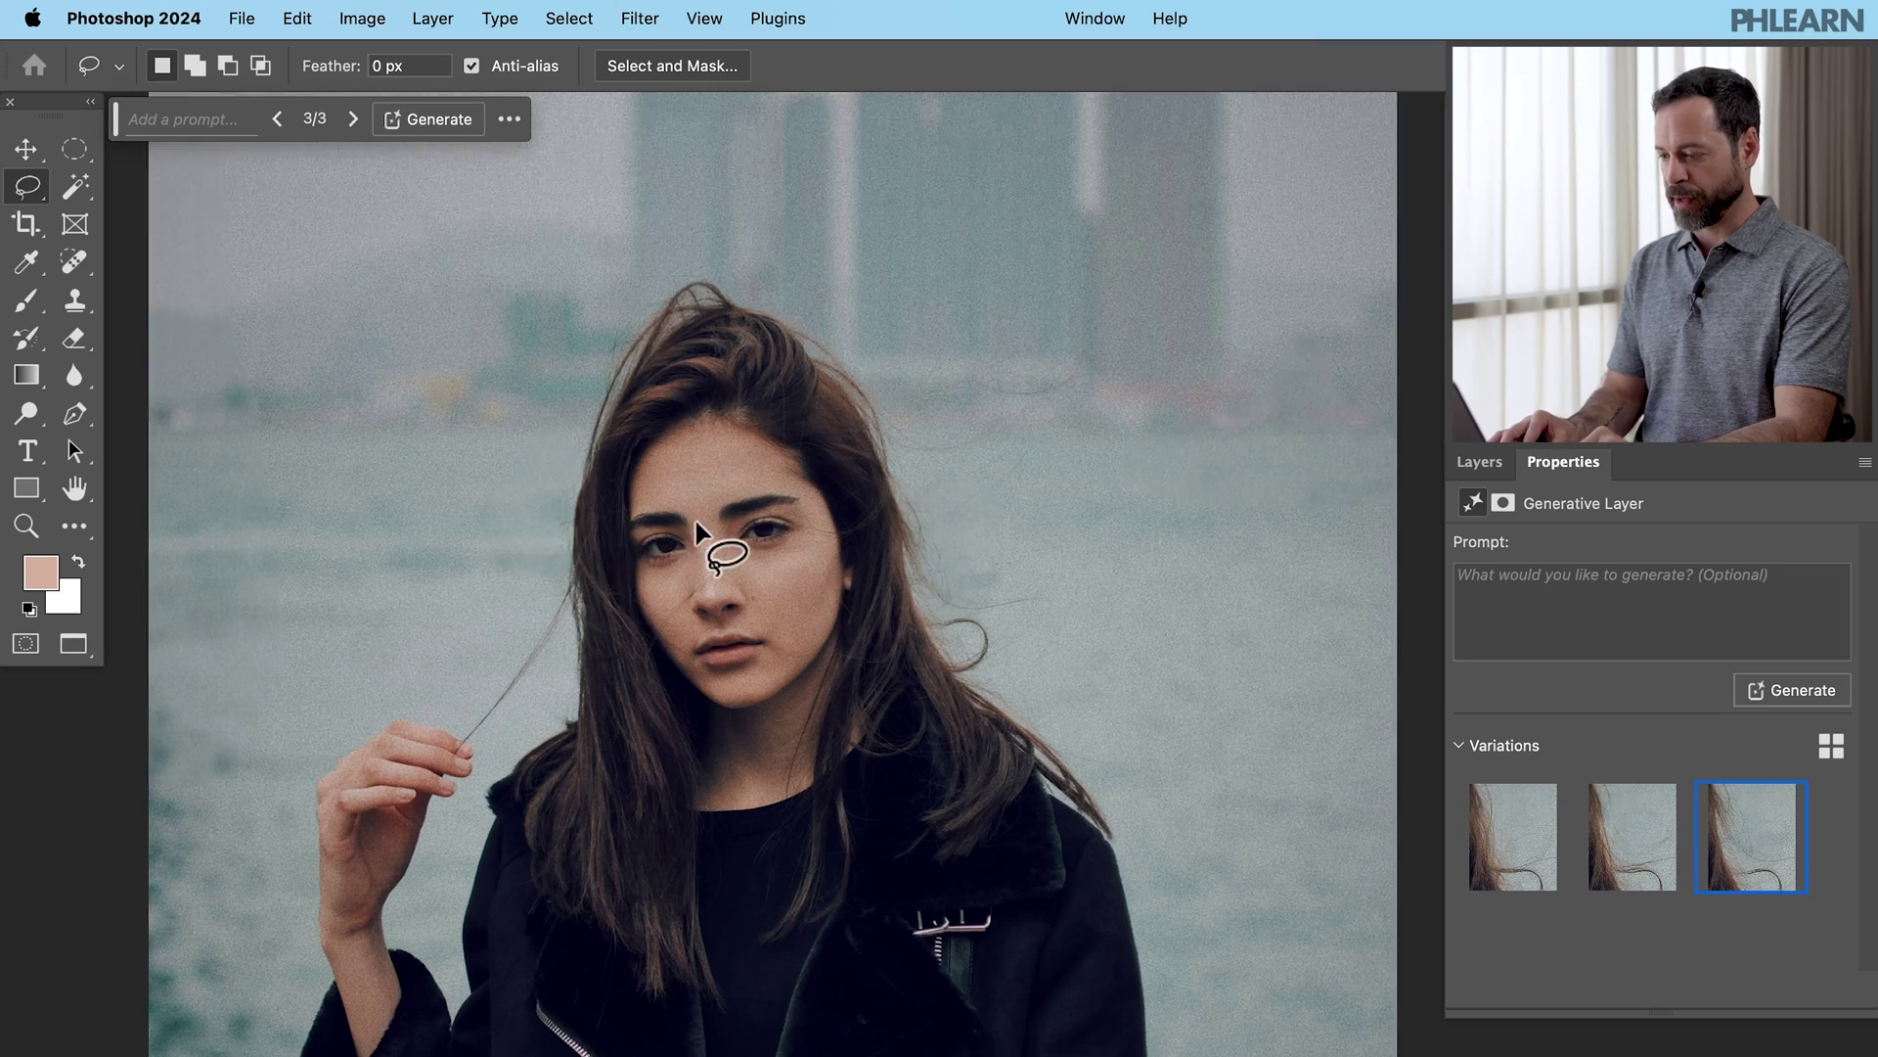
Lasso-select the stray hair across her nose, adding the strand near her eye.
scroll(696, 520, left, 2)
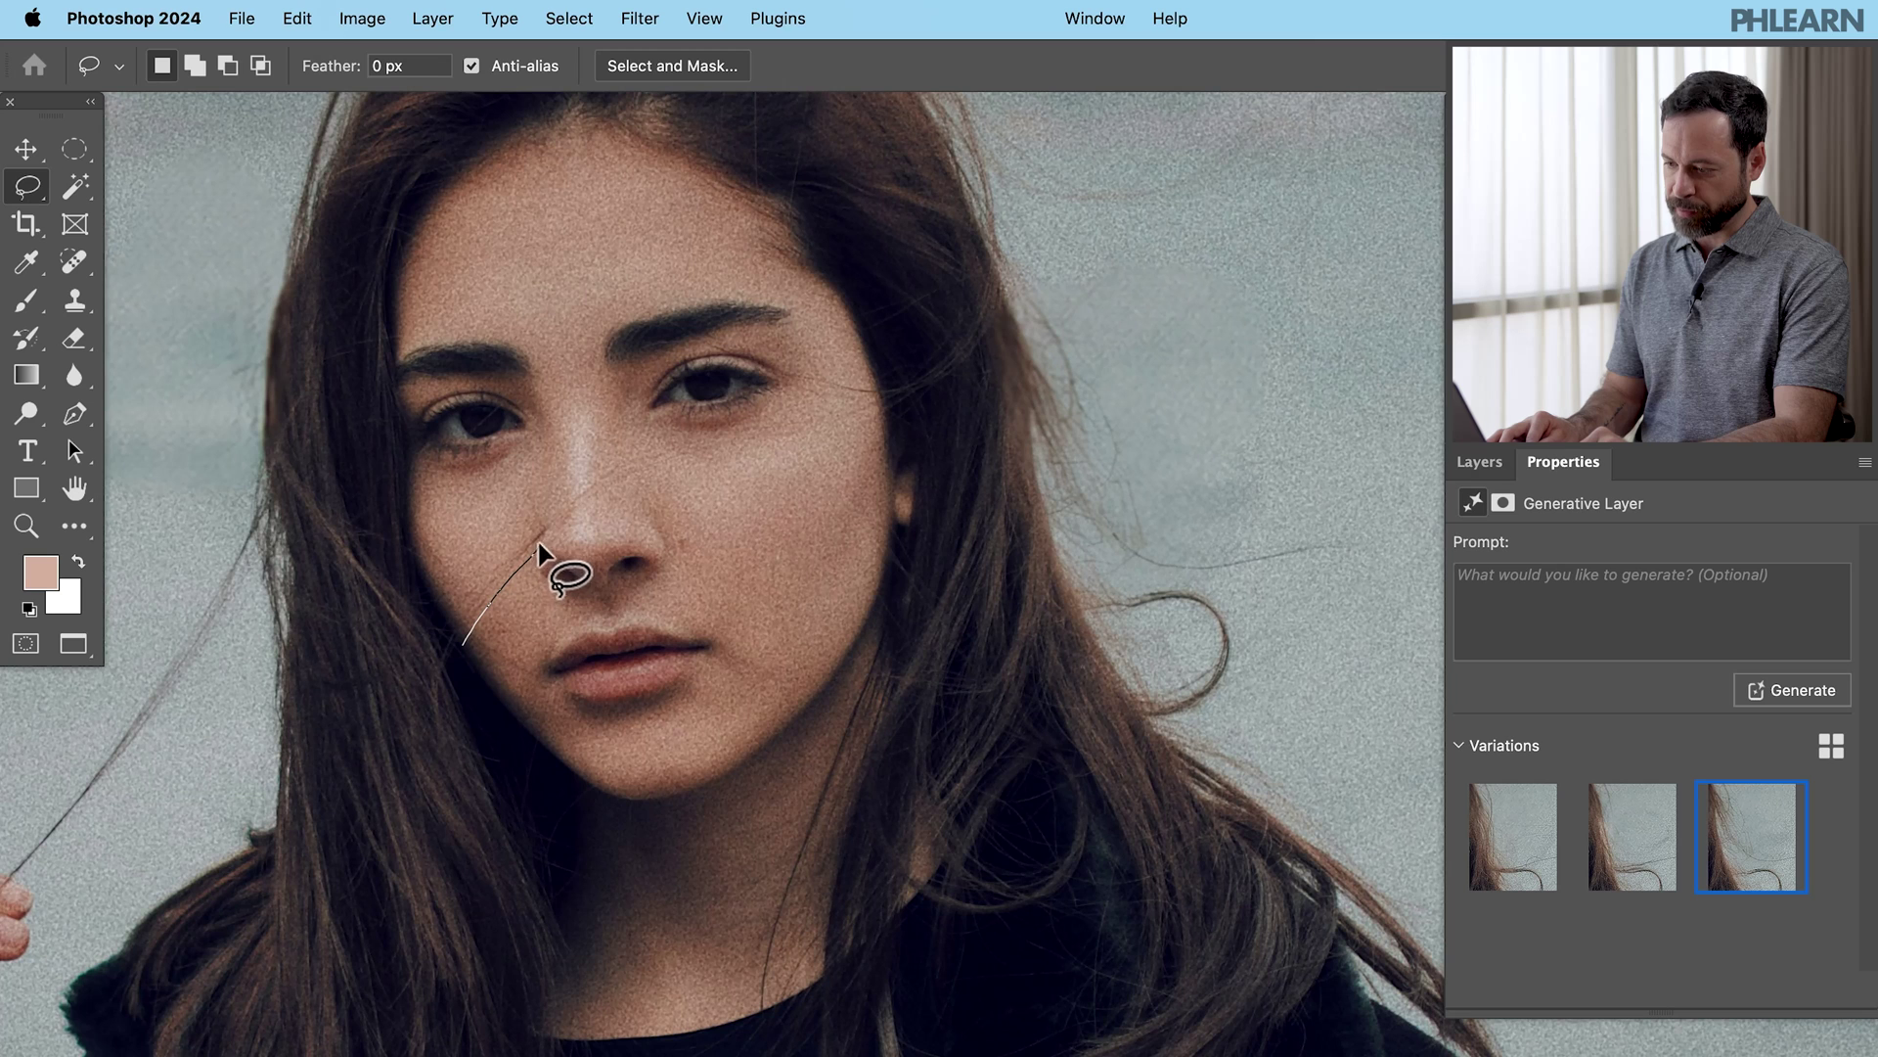
drag(560, 527, 588, 508)
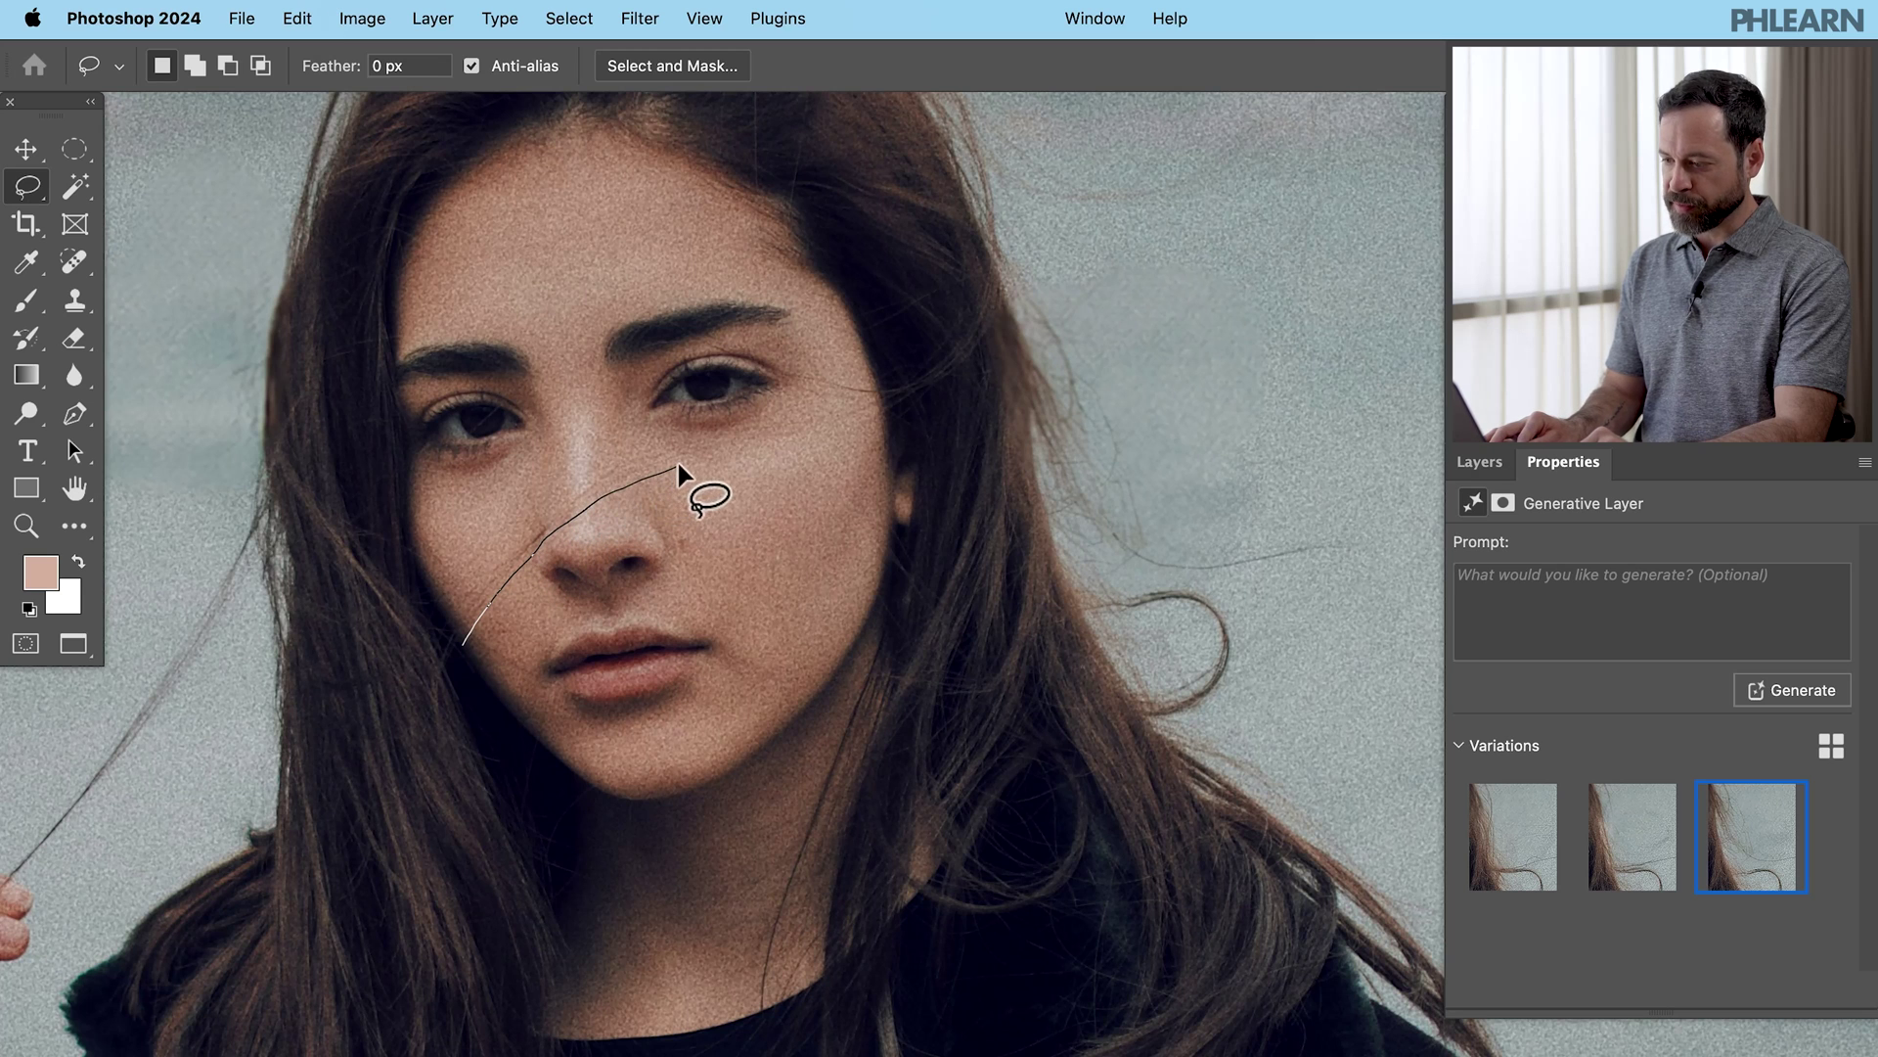
mouse_move(678, 462)
mouse_down()
mouse_move(687, 449)
mouse_move(590, 484)
mouse_up()
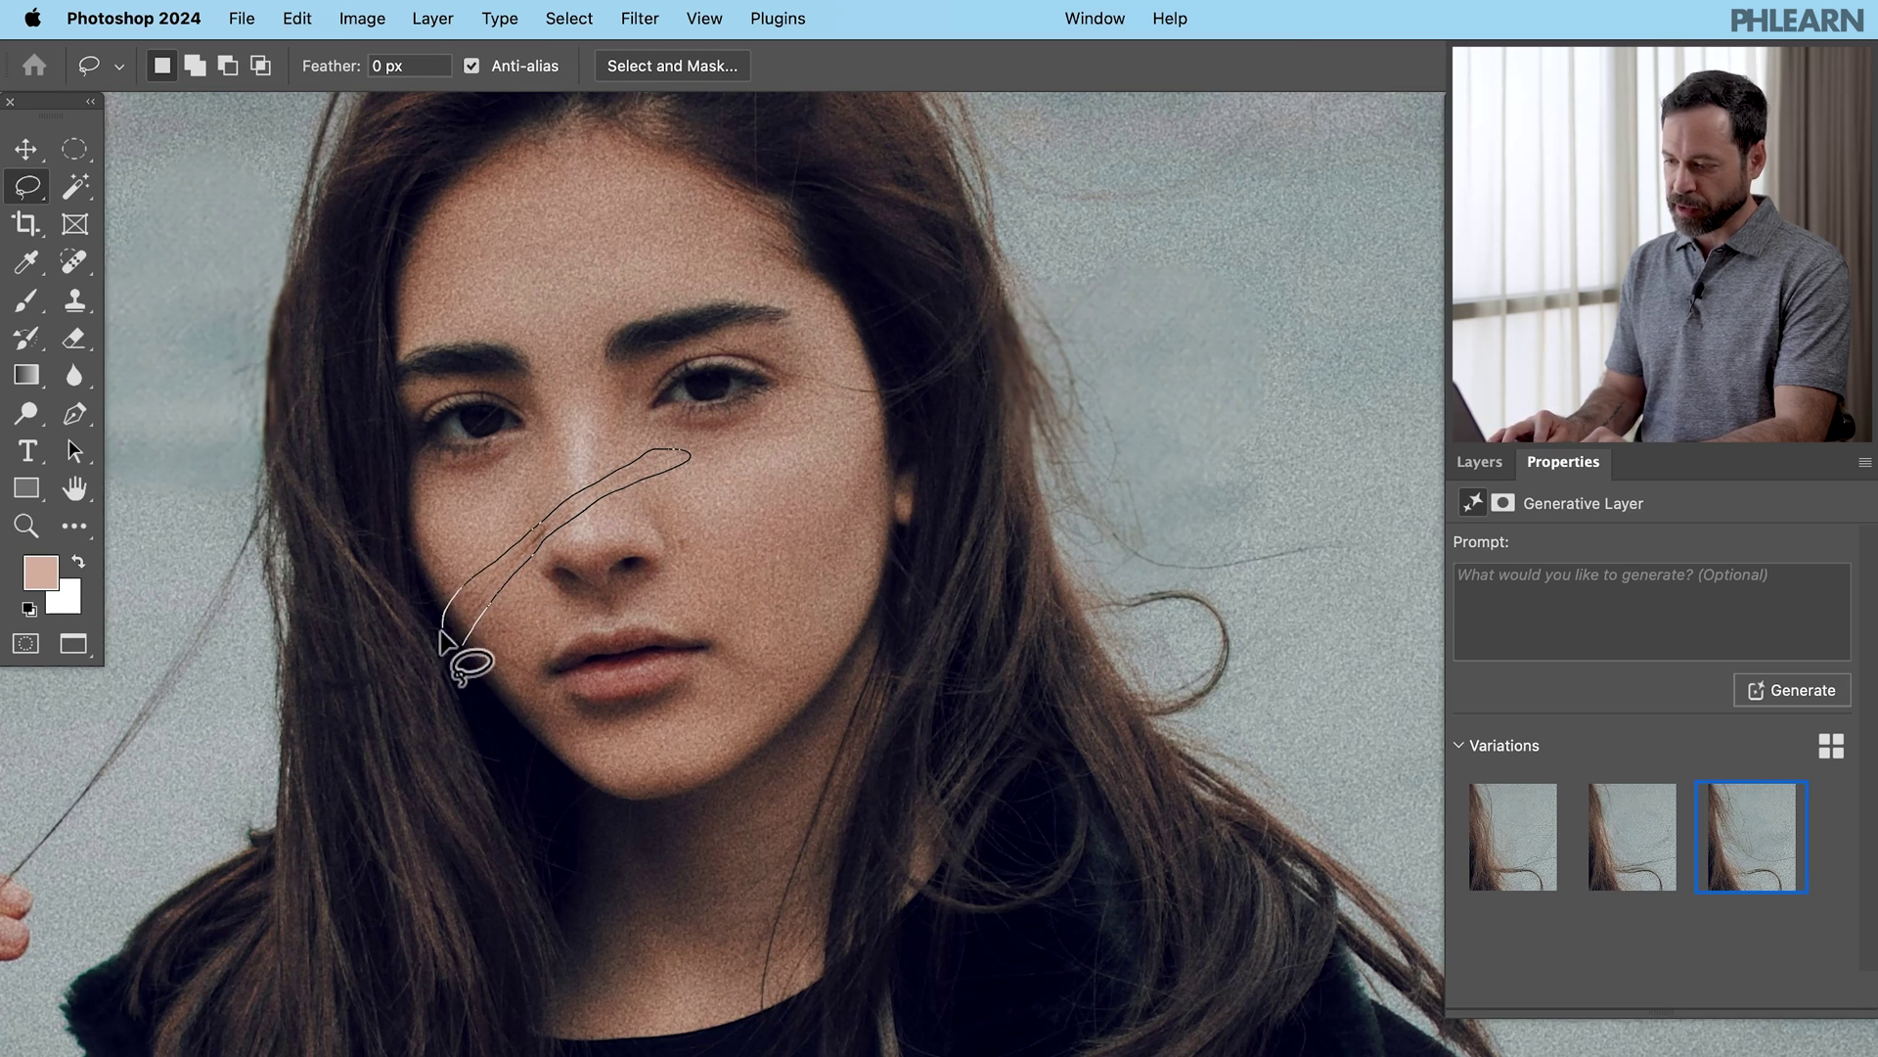
drag(457, 652, 453, 647)
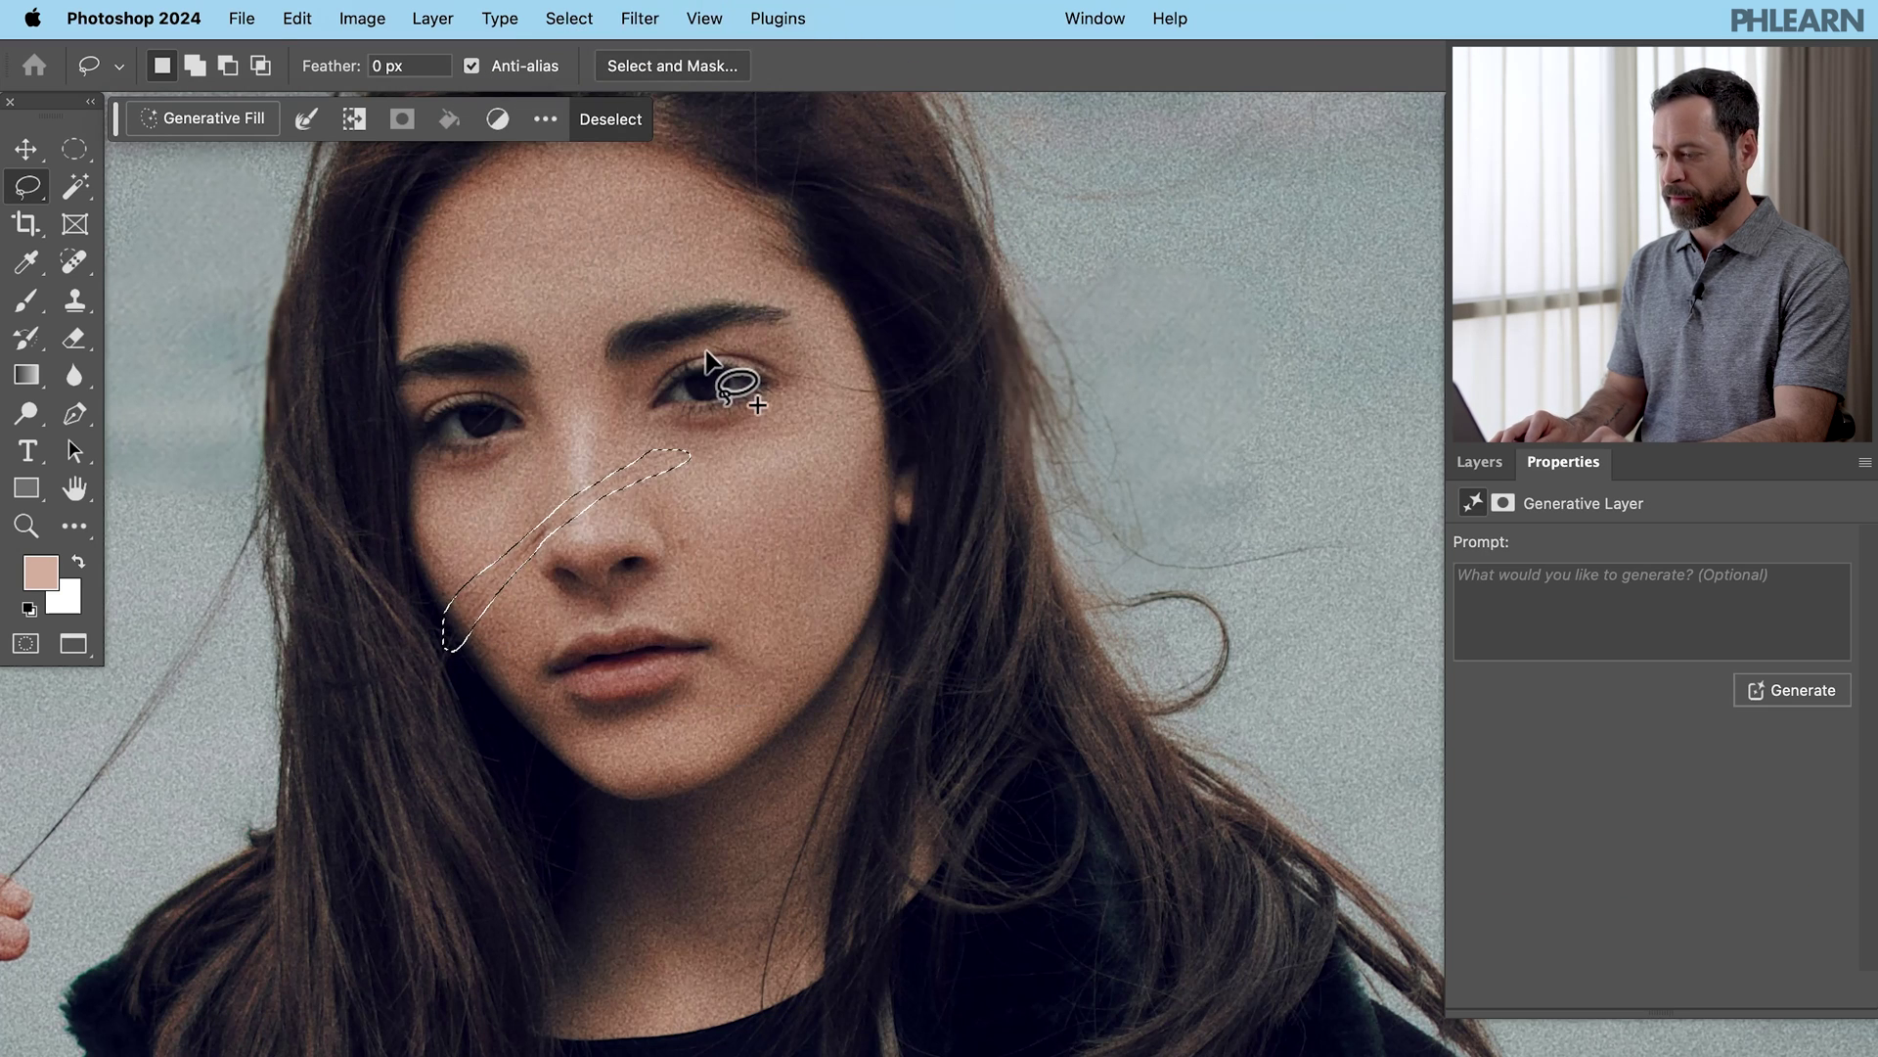
key(shift)
mouse_move(703, 347)
mouse_down()
mouse_move(731, 357)
mouse_move(703, 344)
mouse_up()
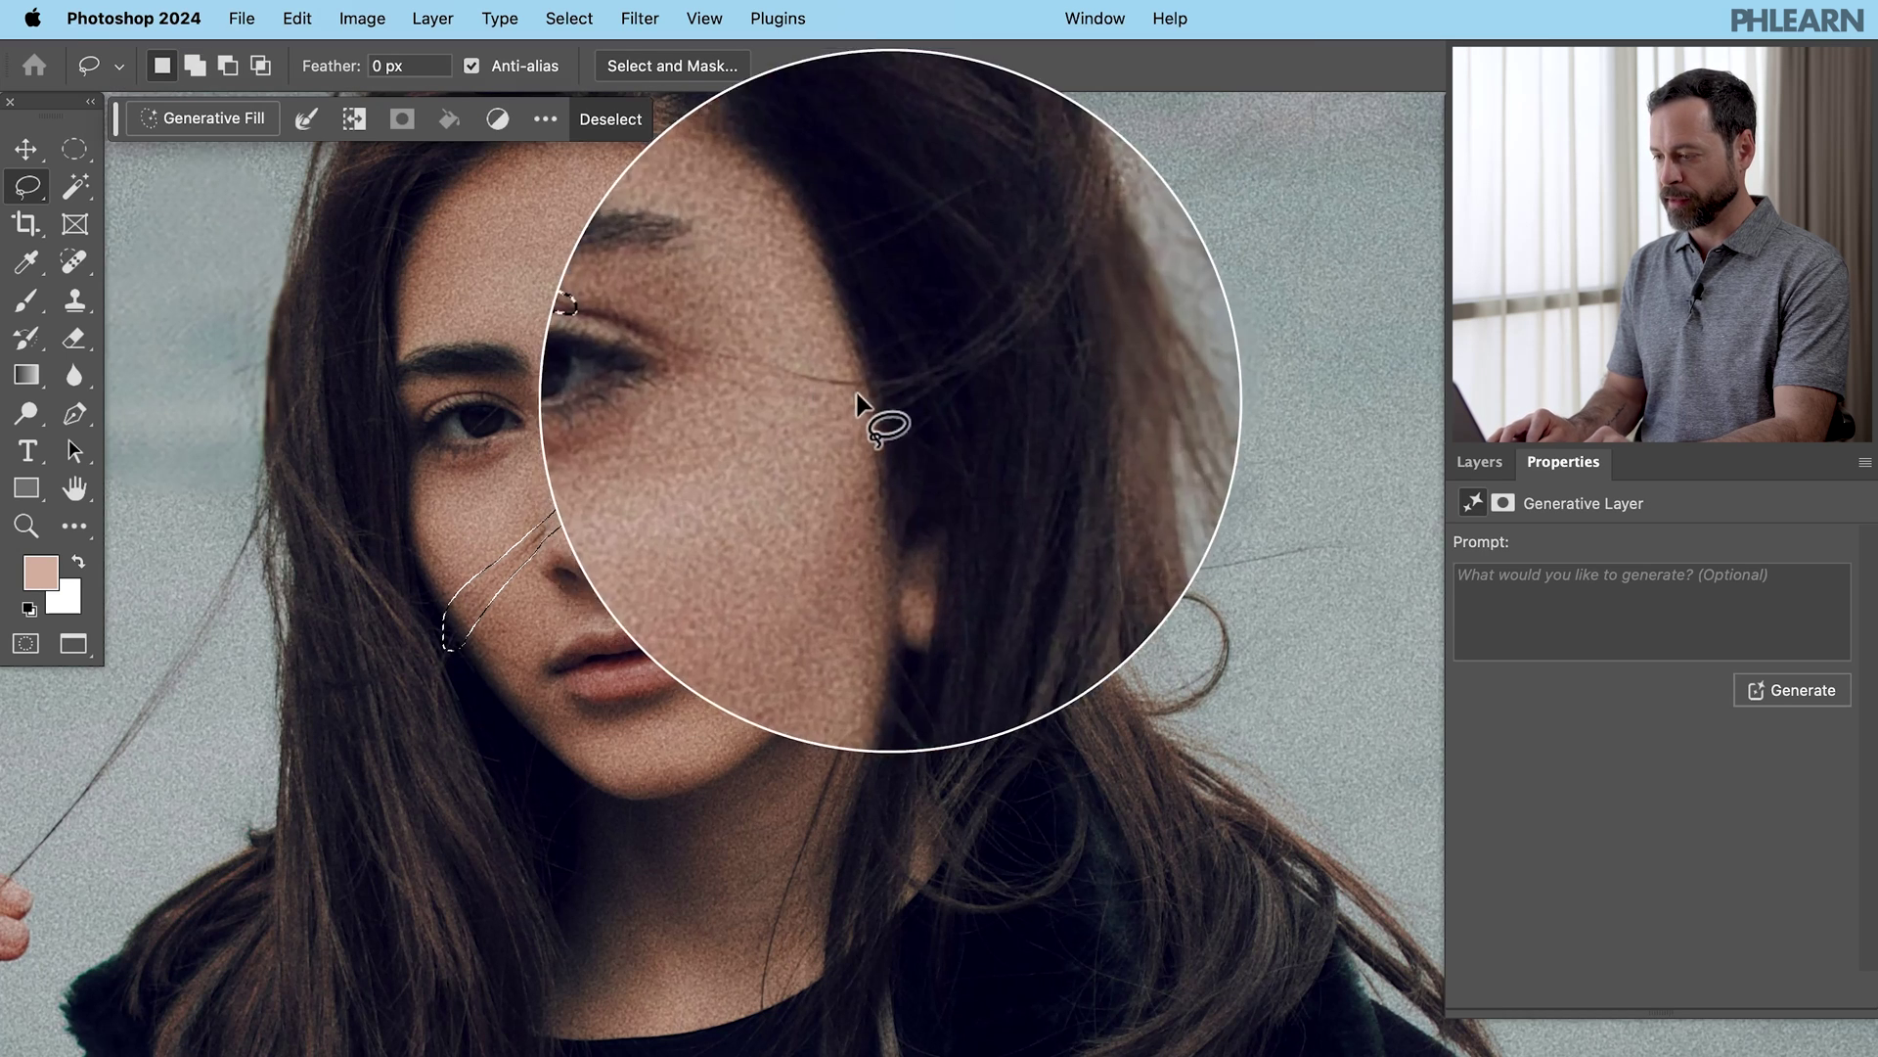
Run Generative Fill with an empty prompt to replace the hair with clean skin.
click(207, 114)
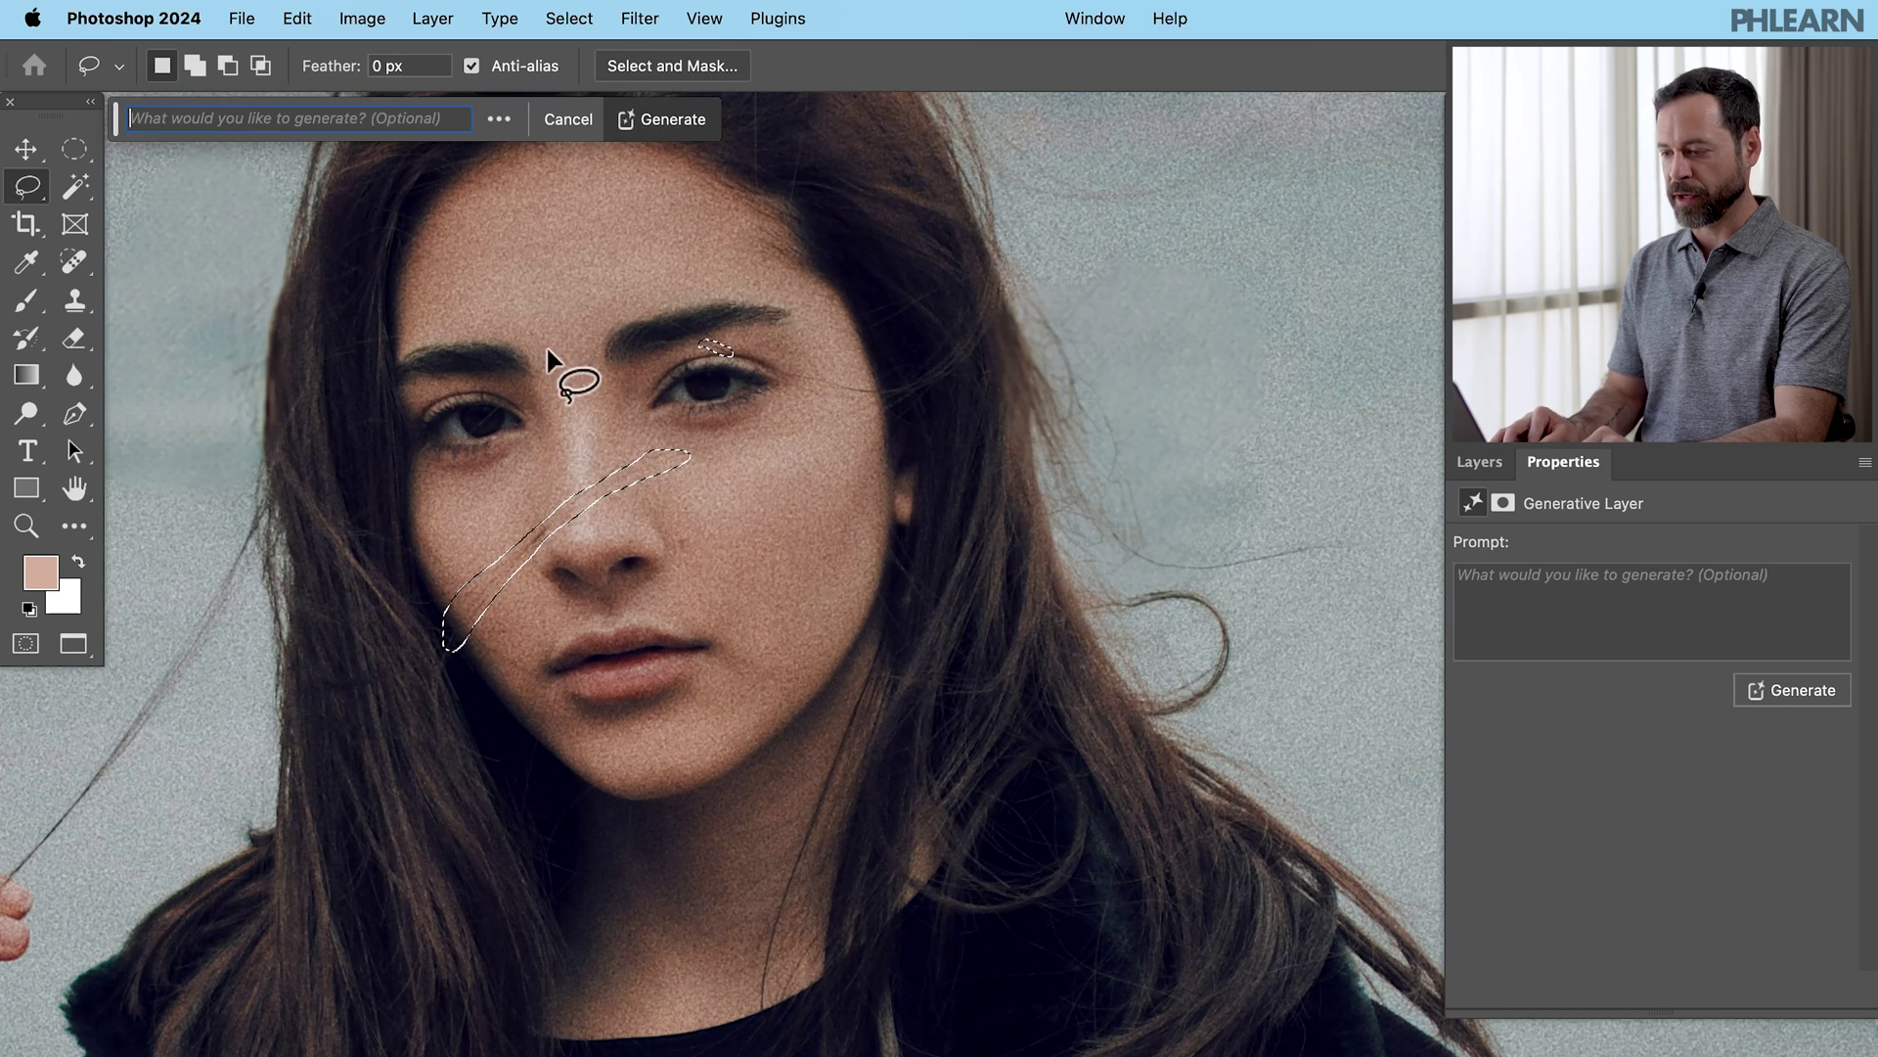
click(654, 122)
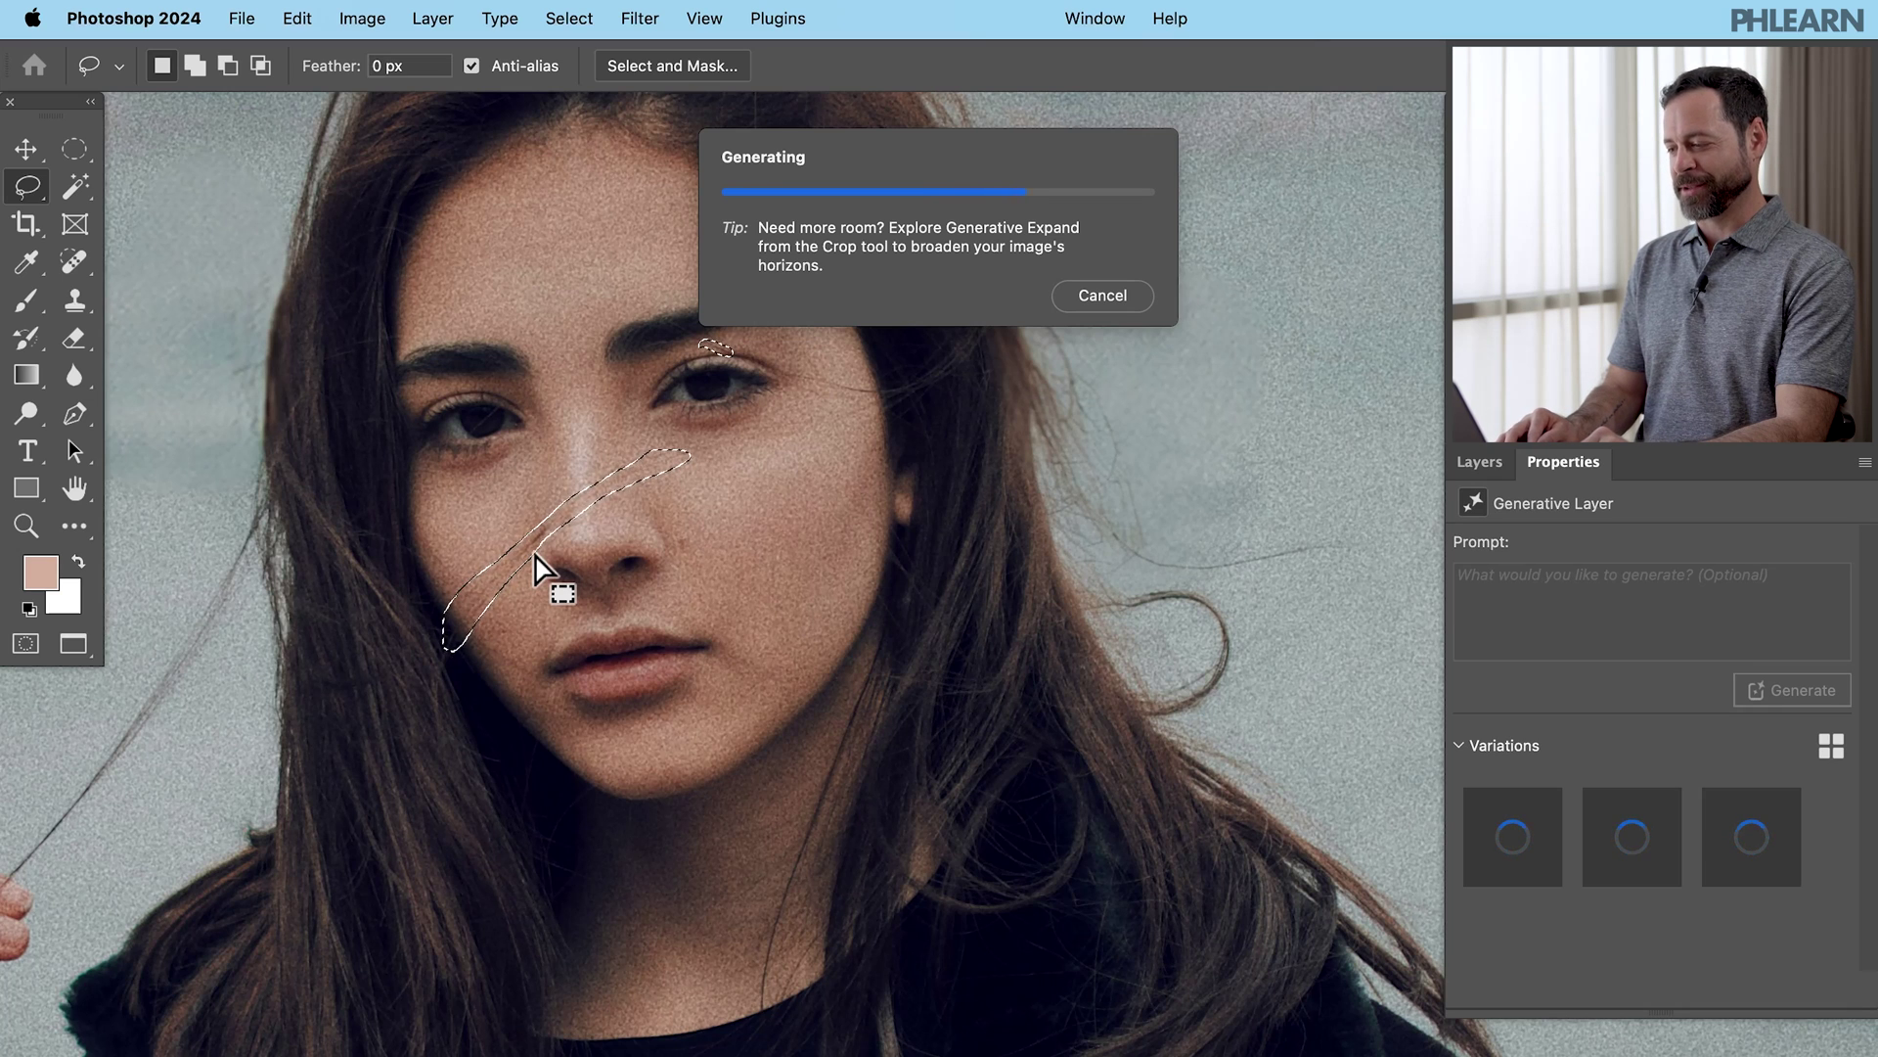
key(super+minus)
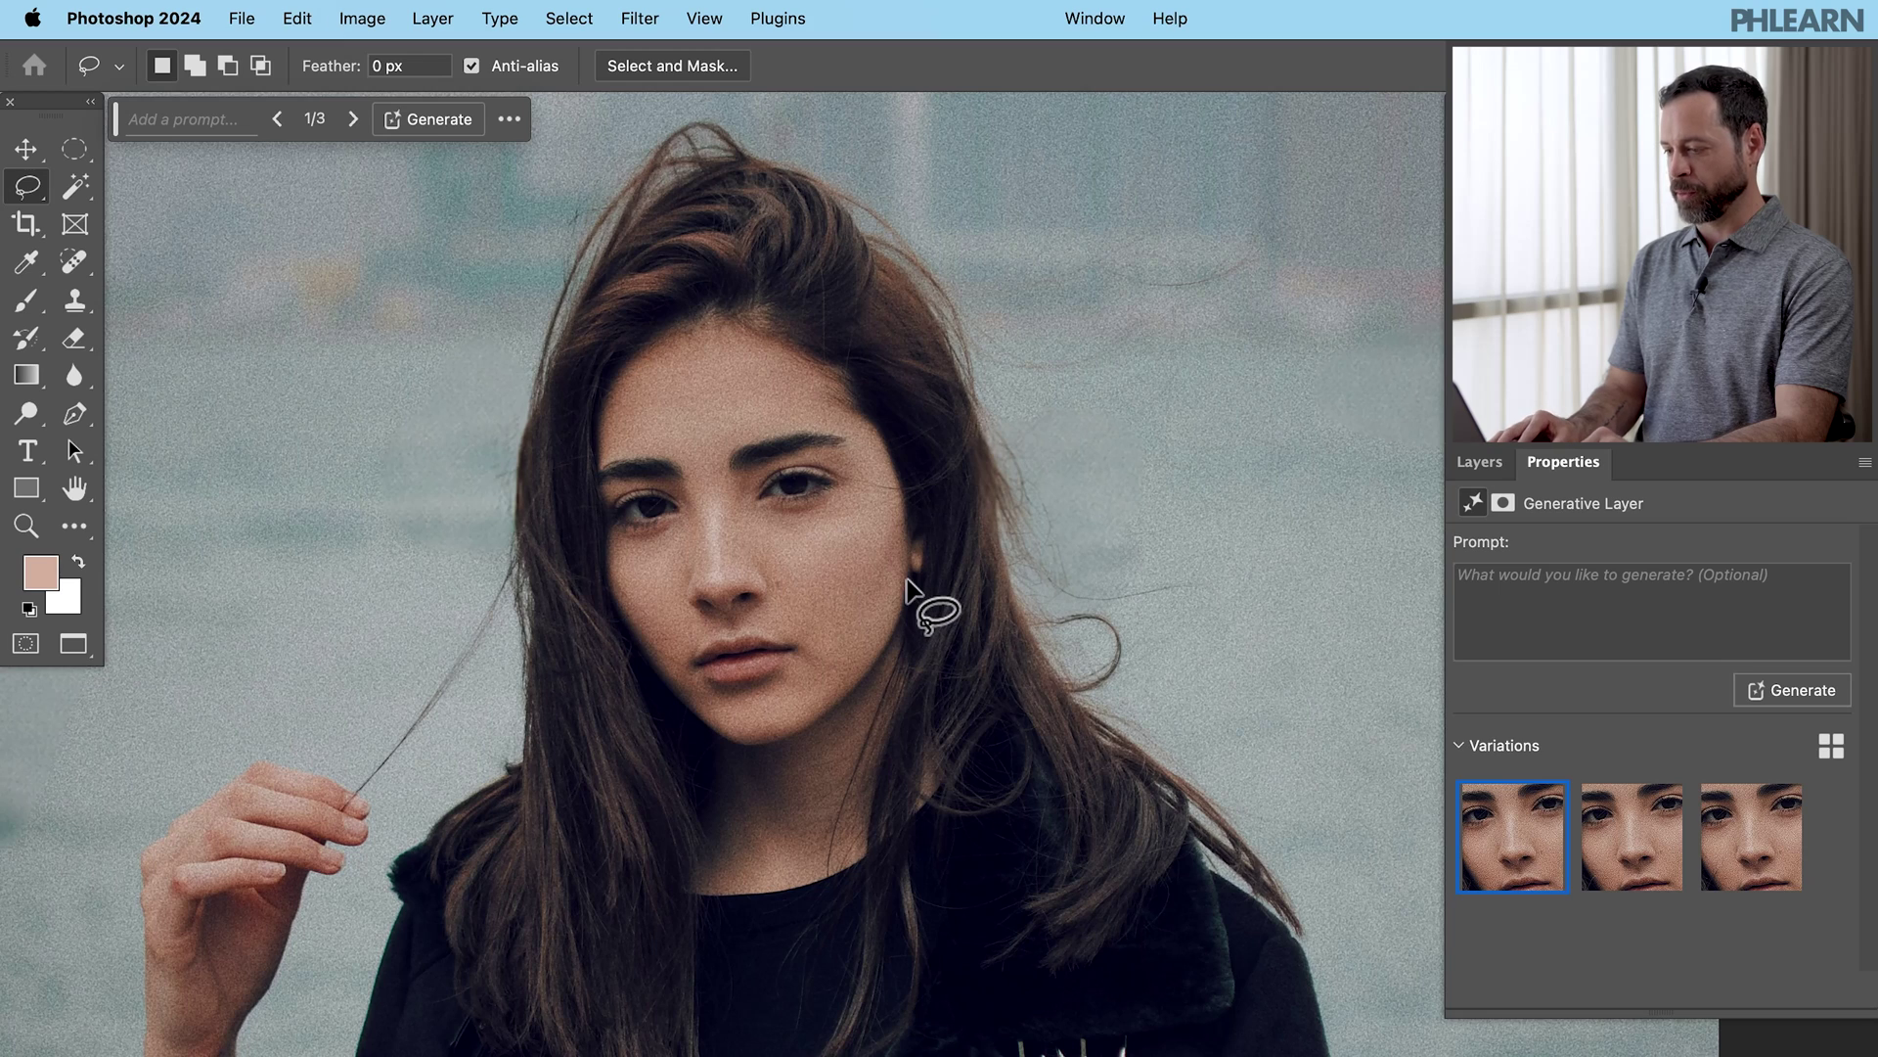
key(super+minus)
key(super+minus)
scroll(908, 587, down, 5)
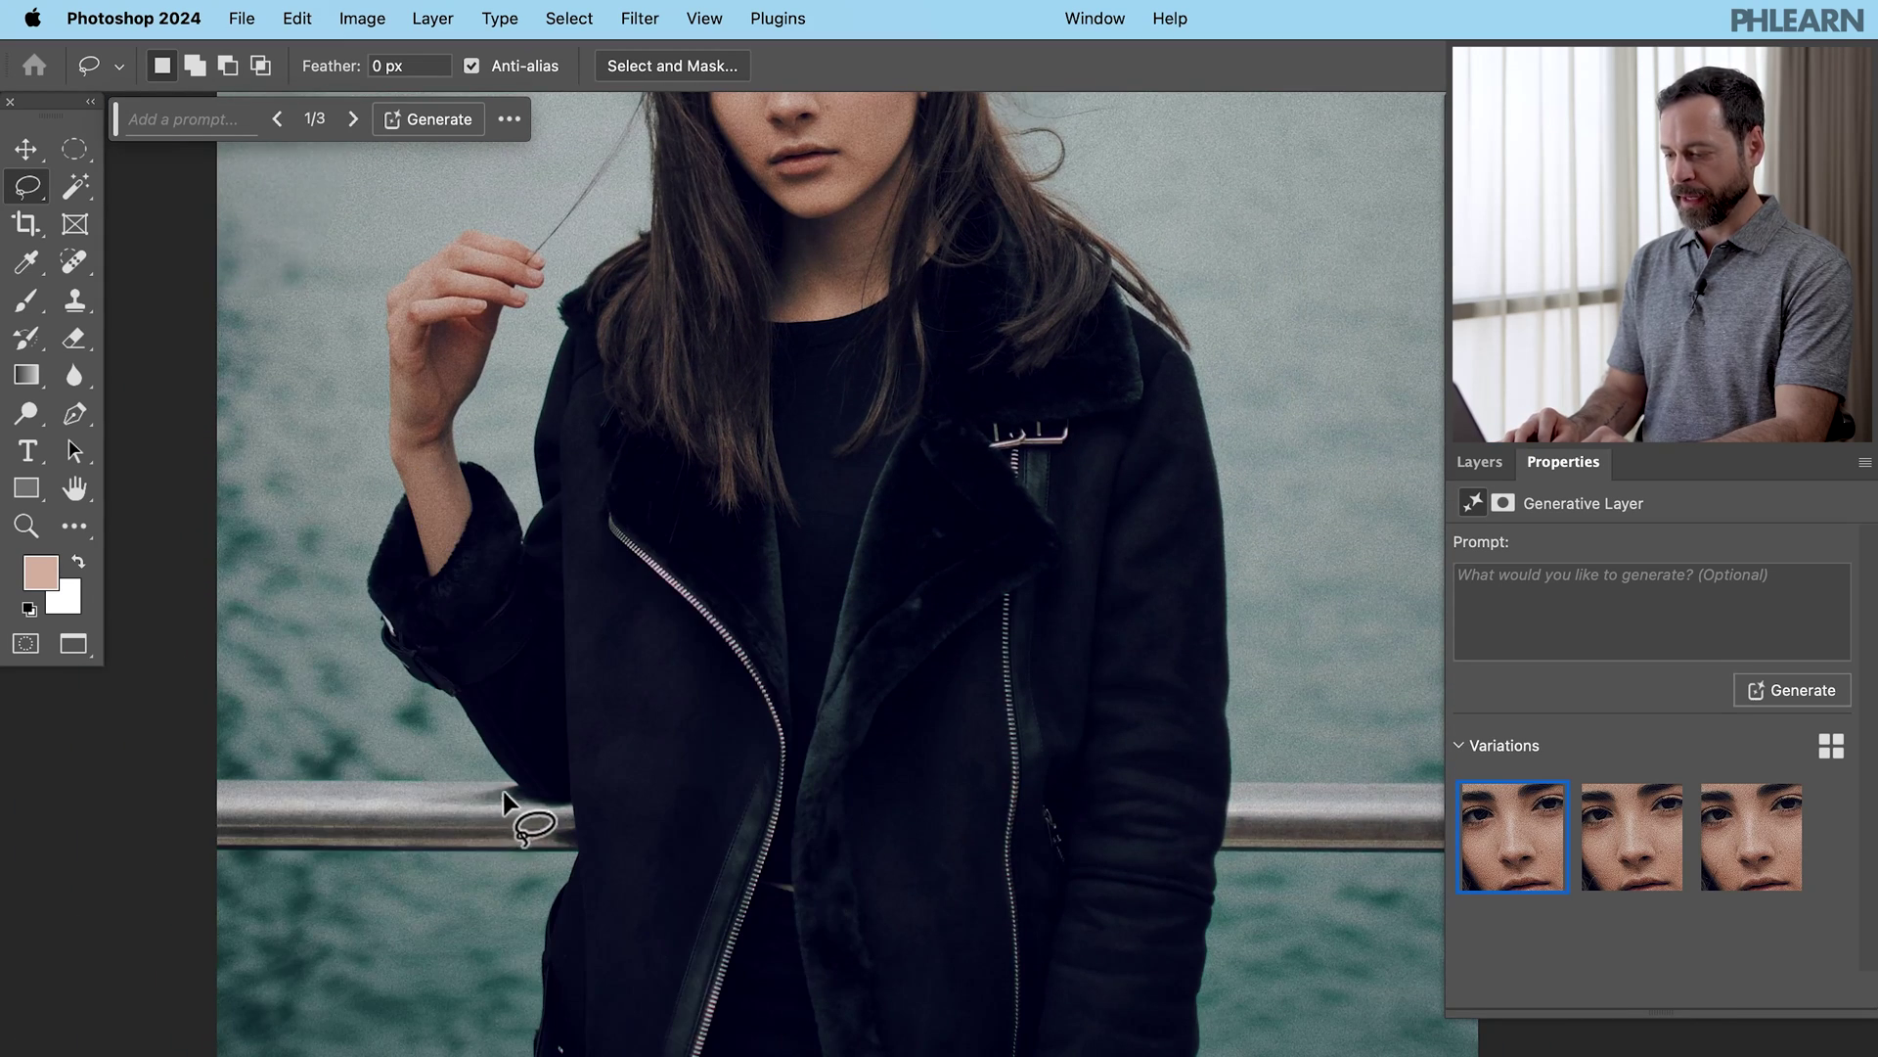
Lasso-select the metal railing on both the left and right sides of the jacket.
mouse_move(283, 767)
mouse_down()
mouse_move(201, 767)
mouse_move(201, 854)
mouse_move(409, 857)
mouse_up()
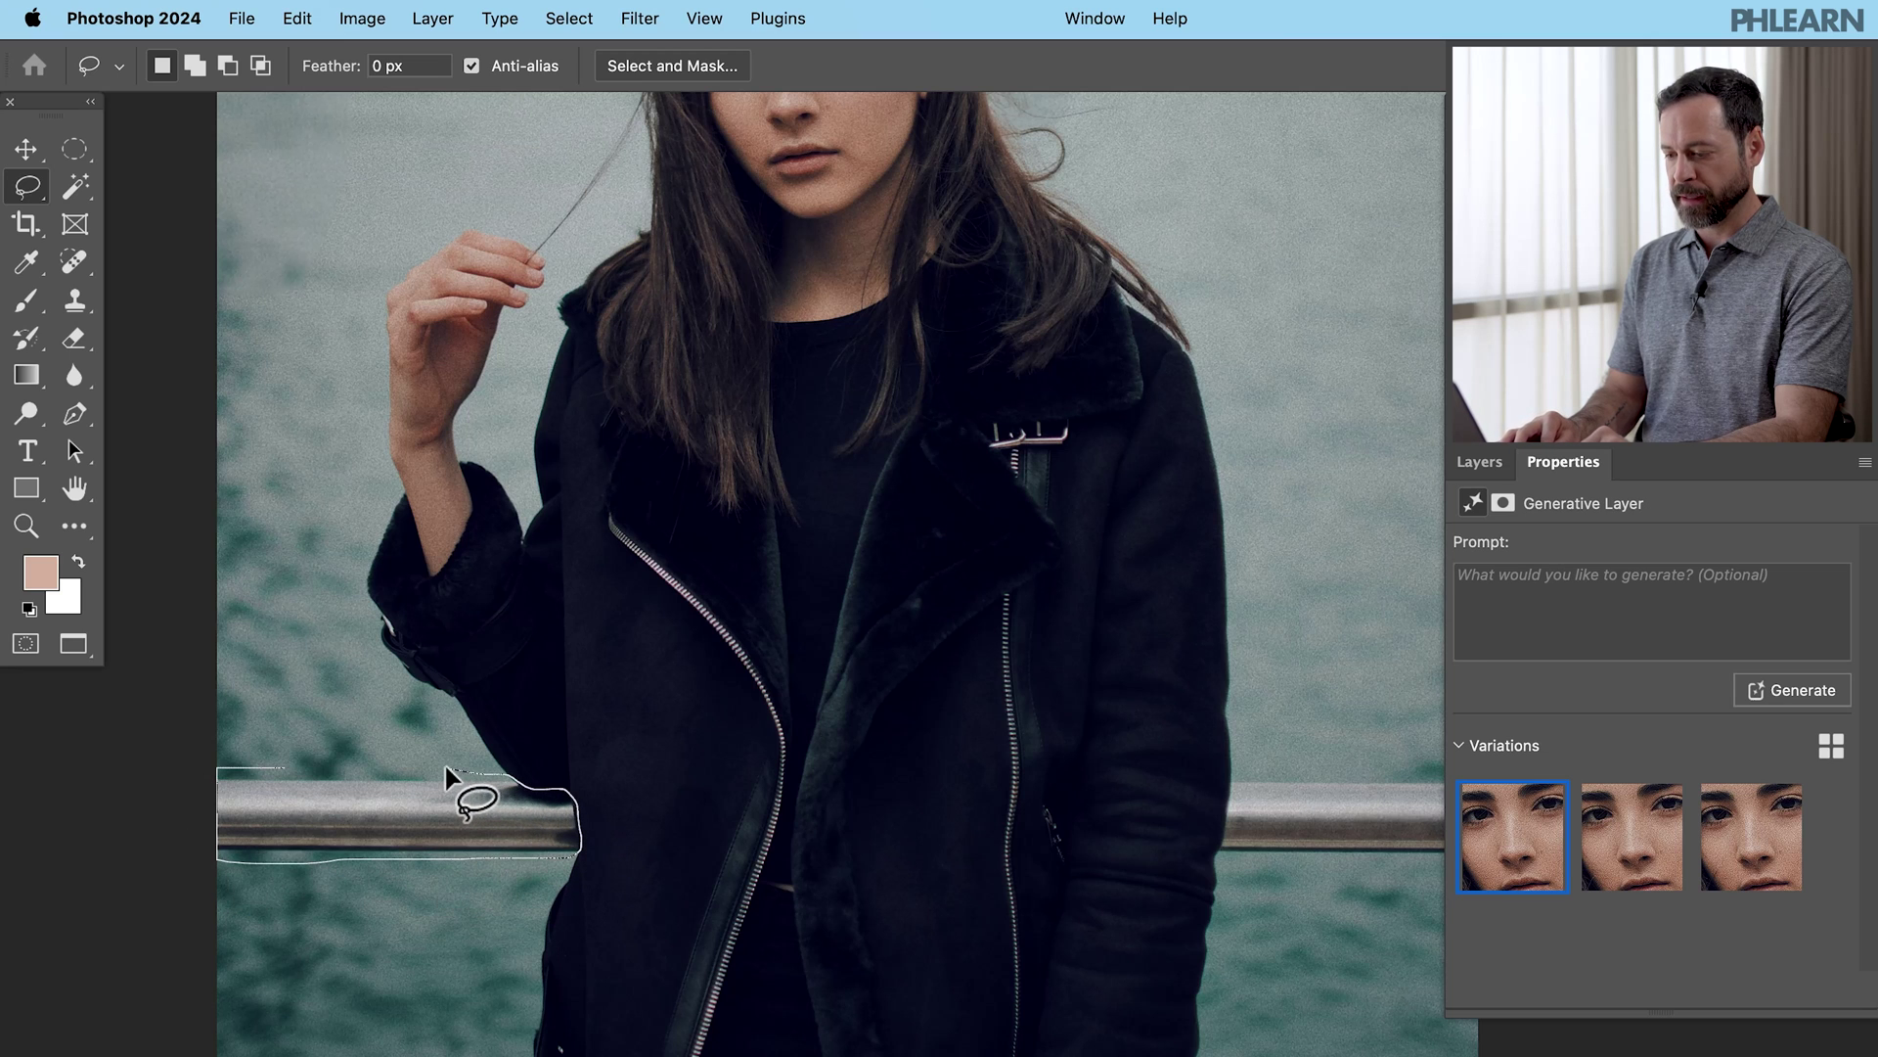
drag(445, 769, 443, 768)
scroll(450, 778, right, 5)
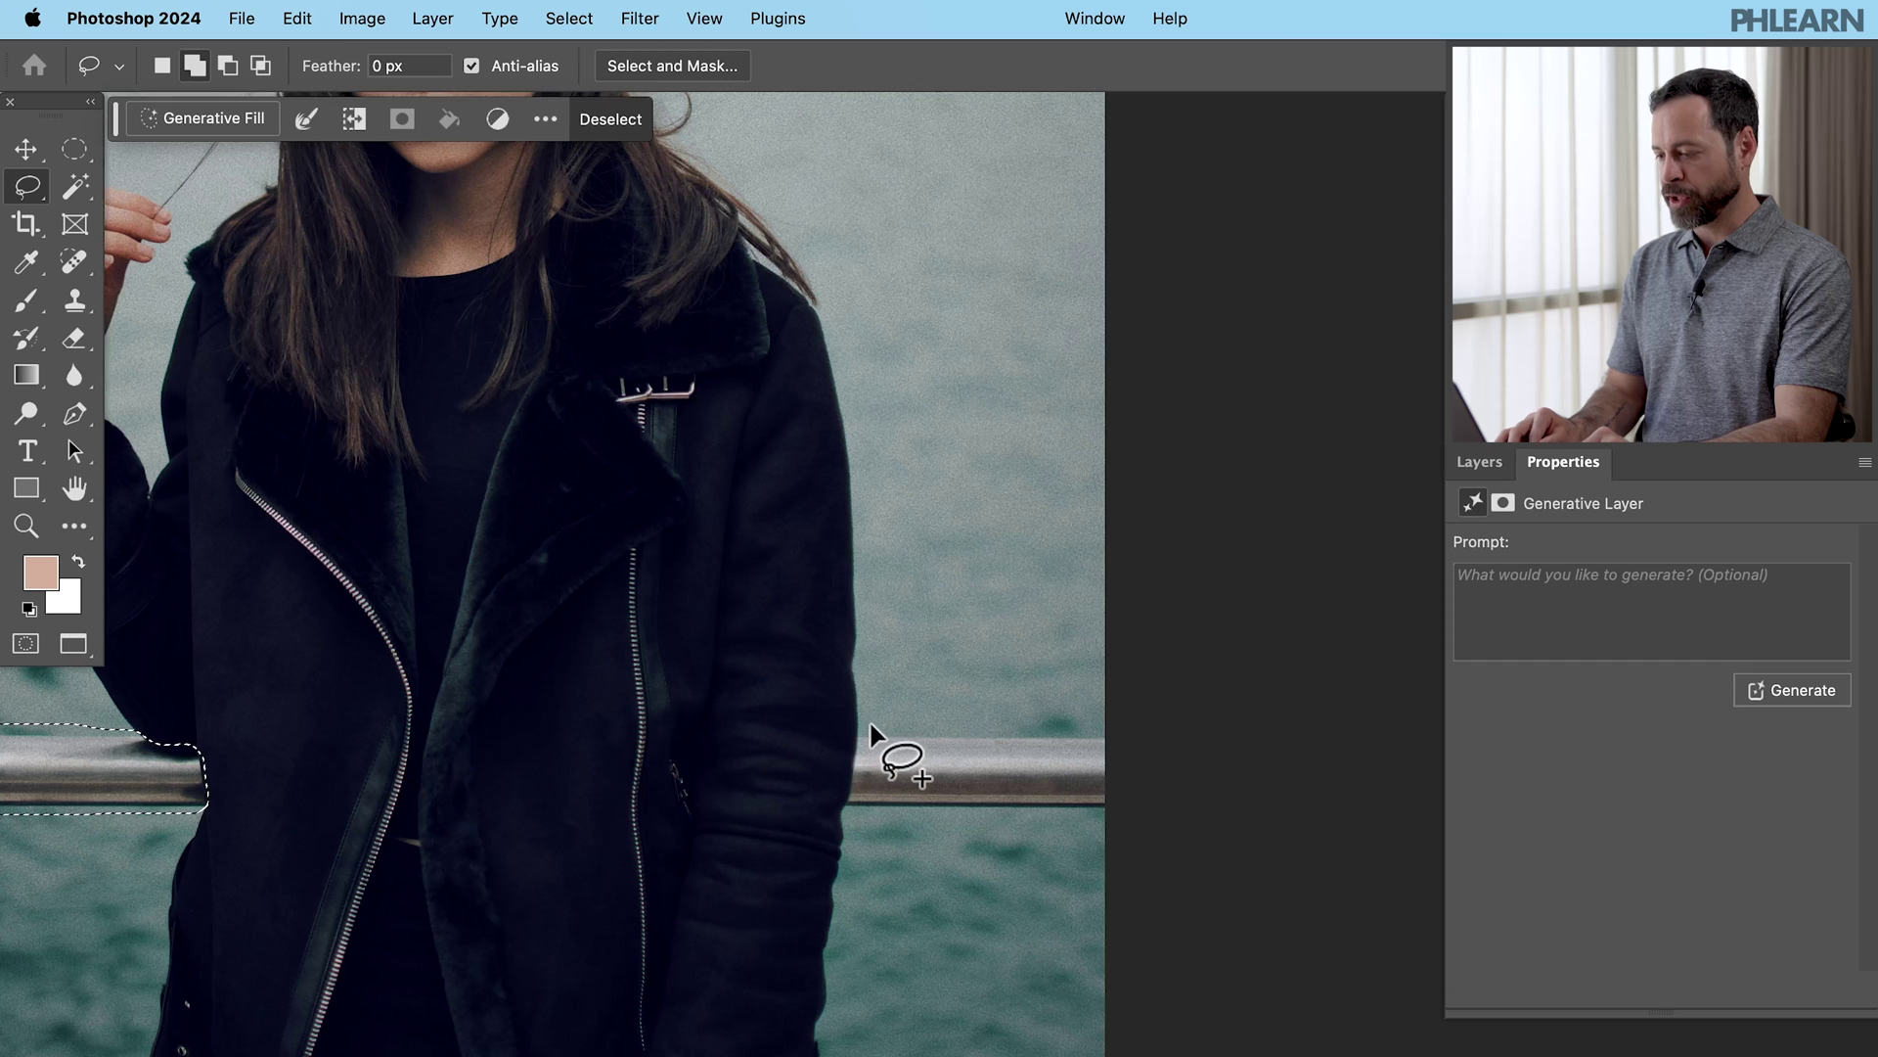
drag(870, 726, 861, 724)
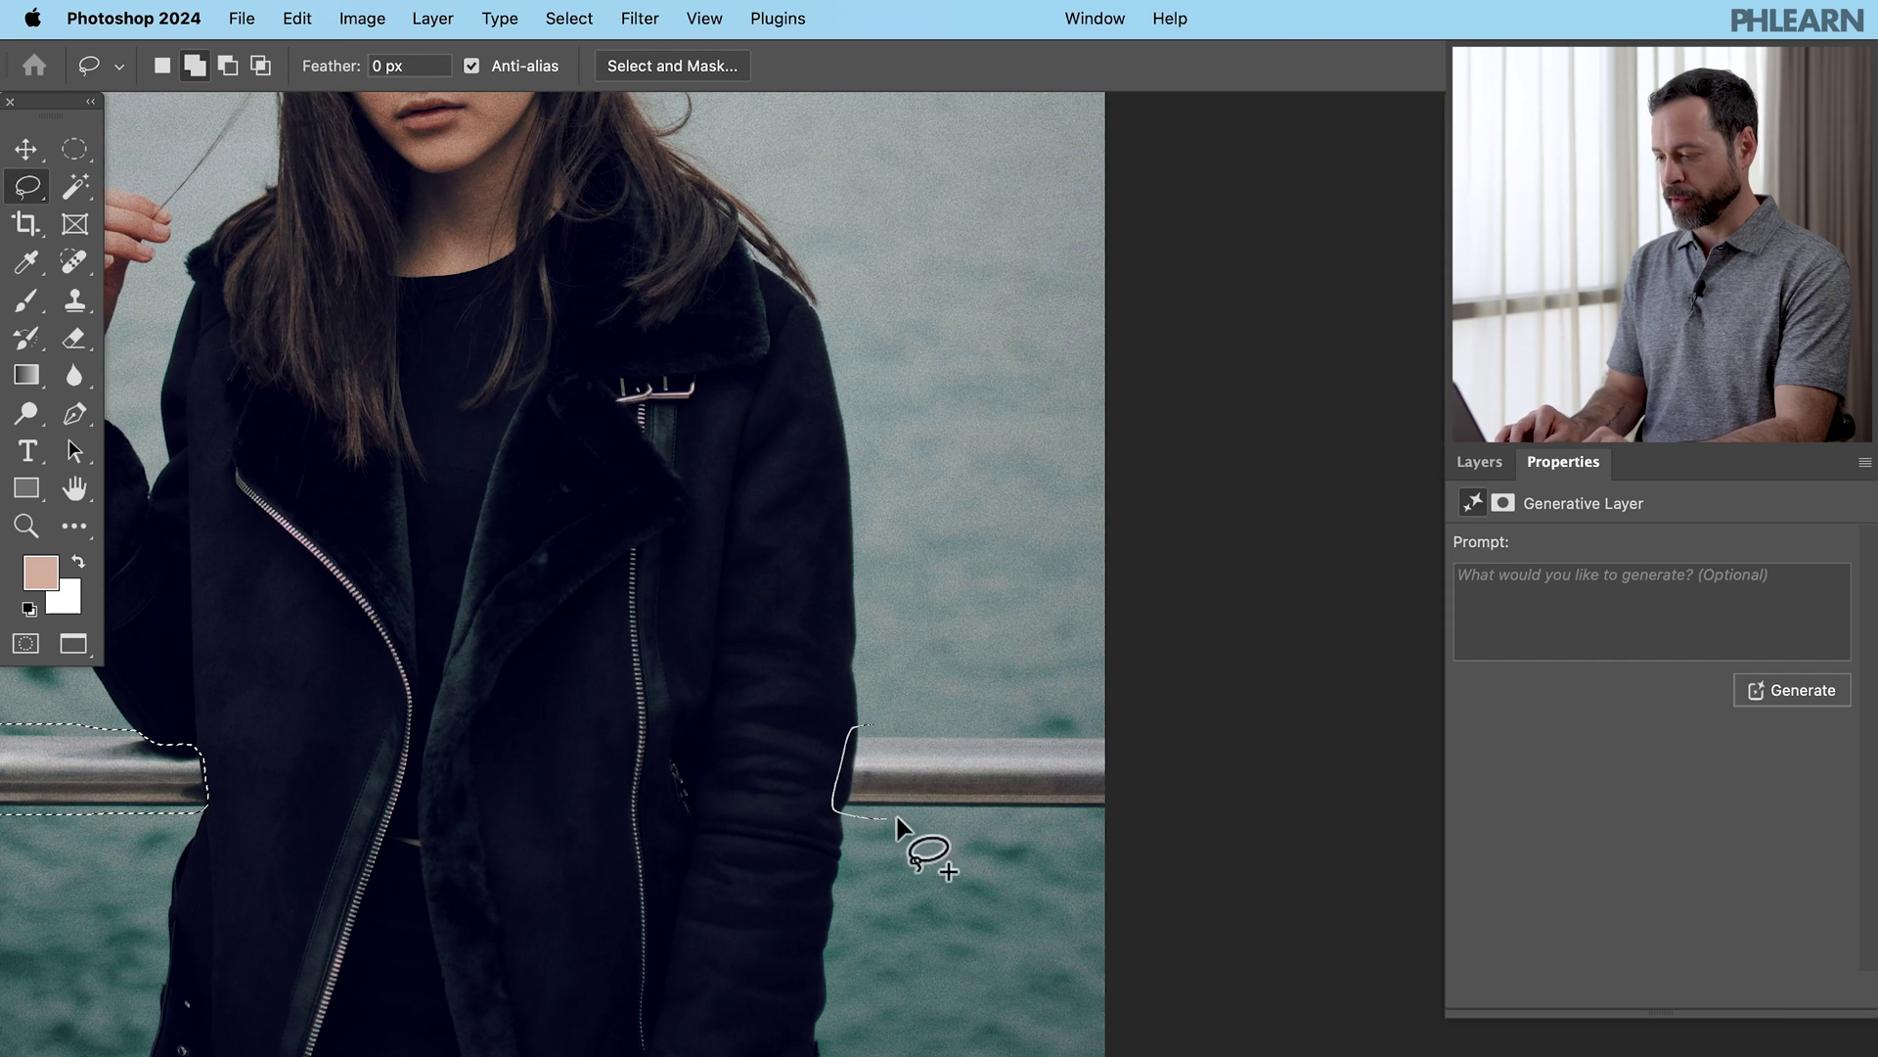
drag(1133, 809, 1125, 726)
Generative Fill the railing away, keeping the second variation as Generative Fill 4.
click(226, 127)
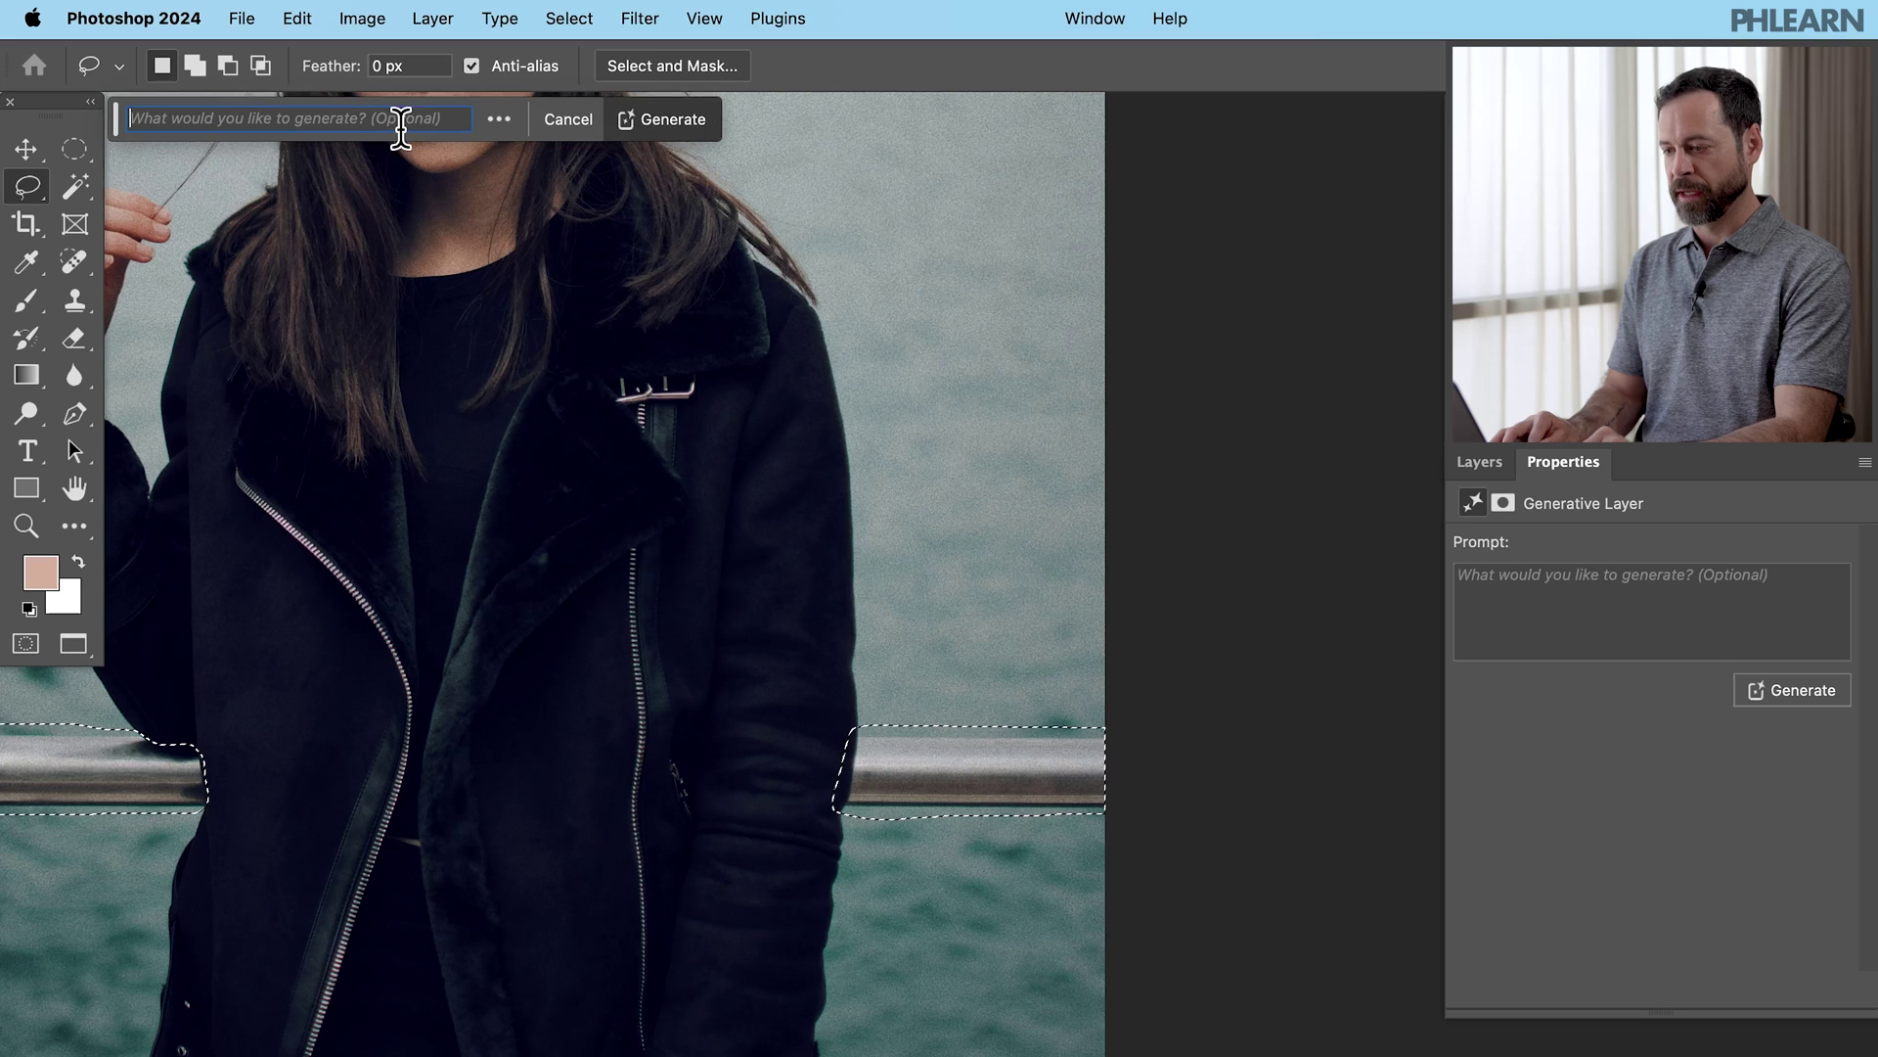
click(677, 121)
scroll(692, 407, left, 3)
scroll(690, 391, down, 2)
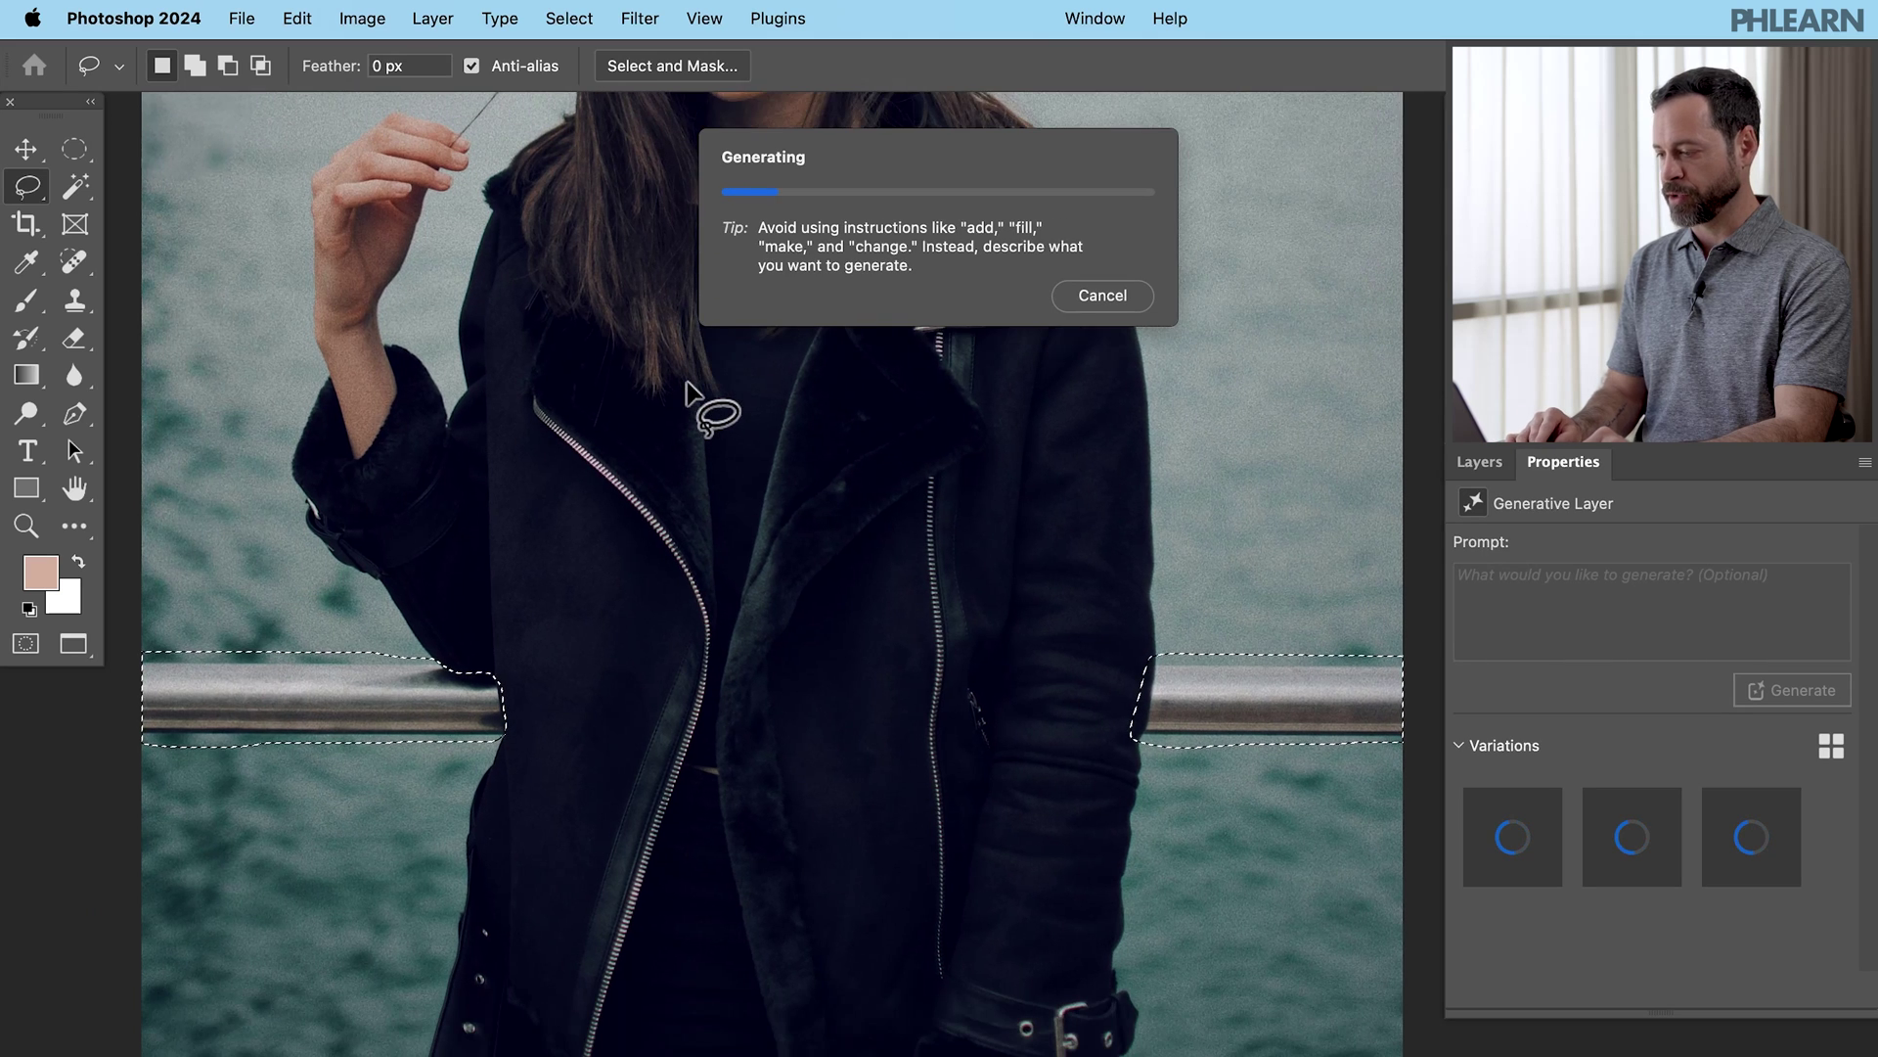
scroll(691, 407, down, 1)
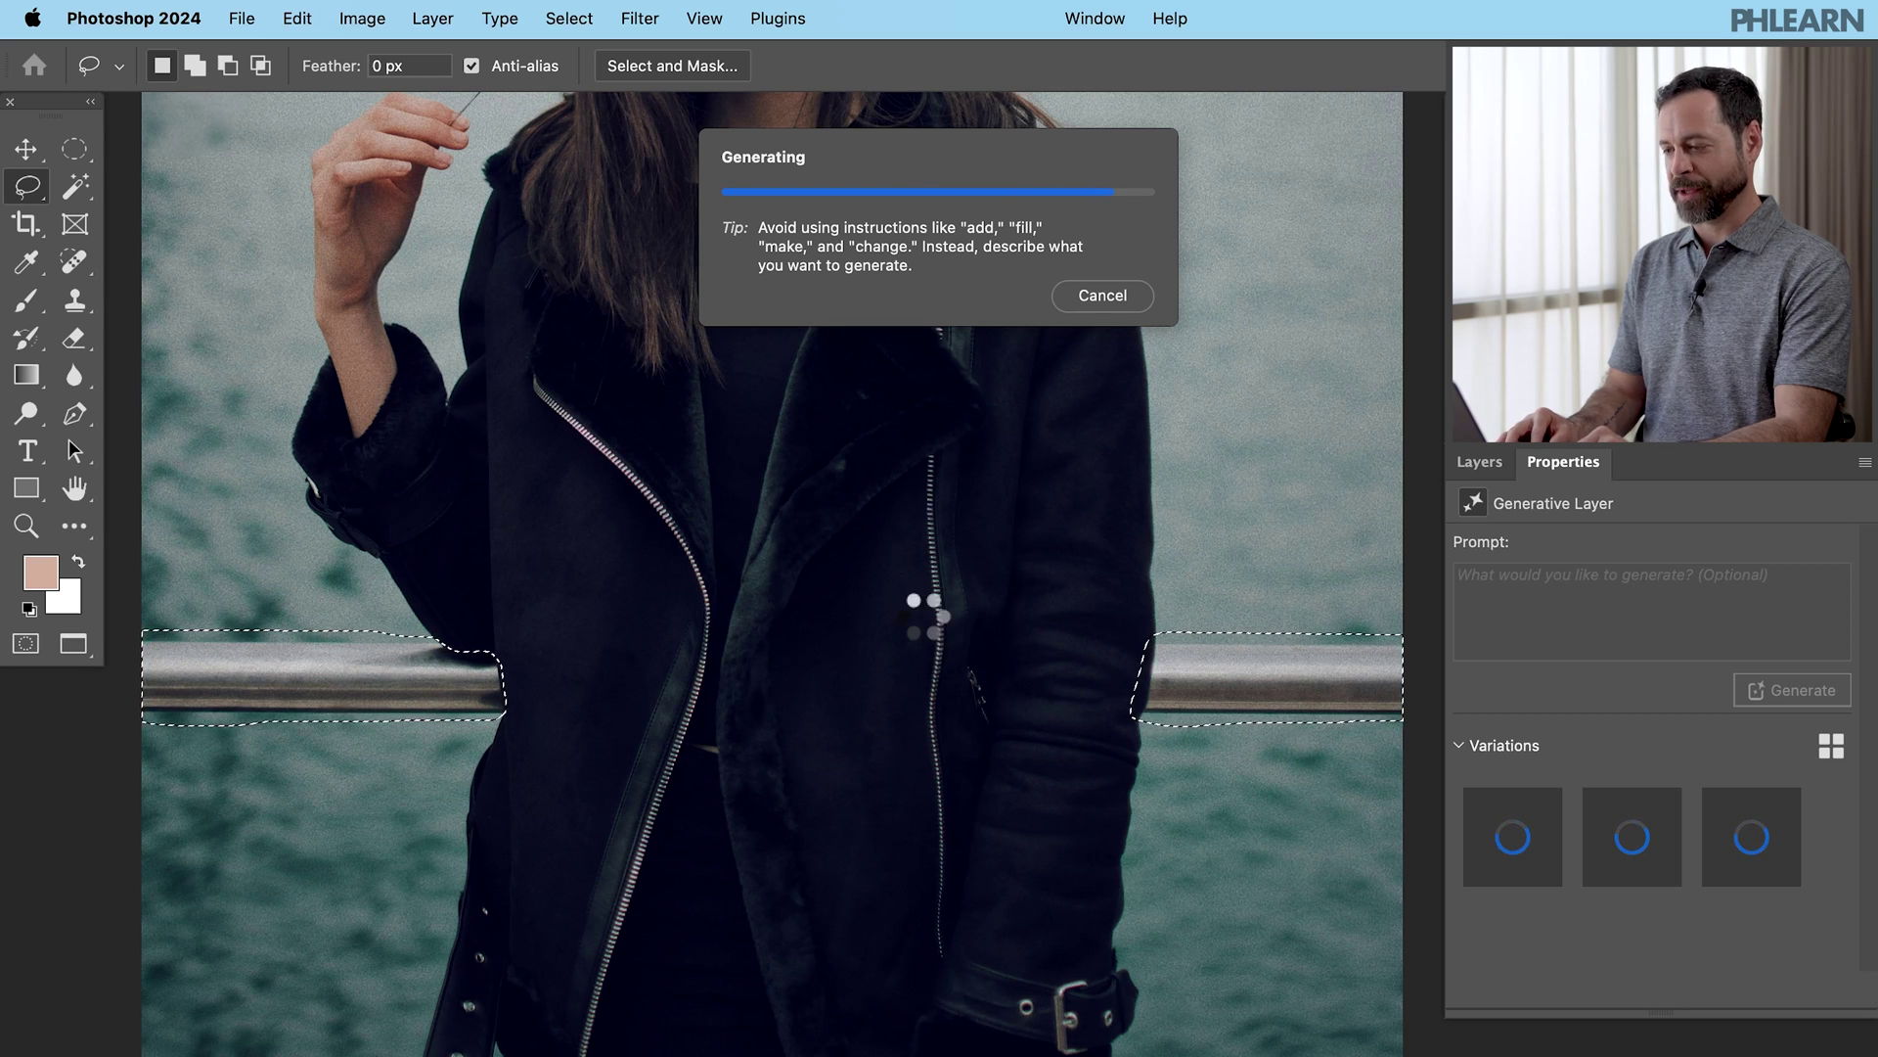
key(super+0)
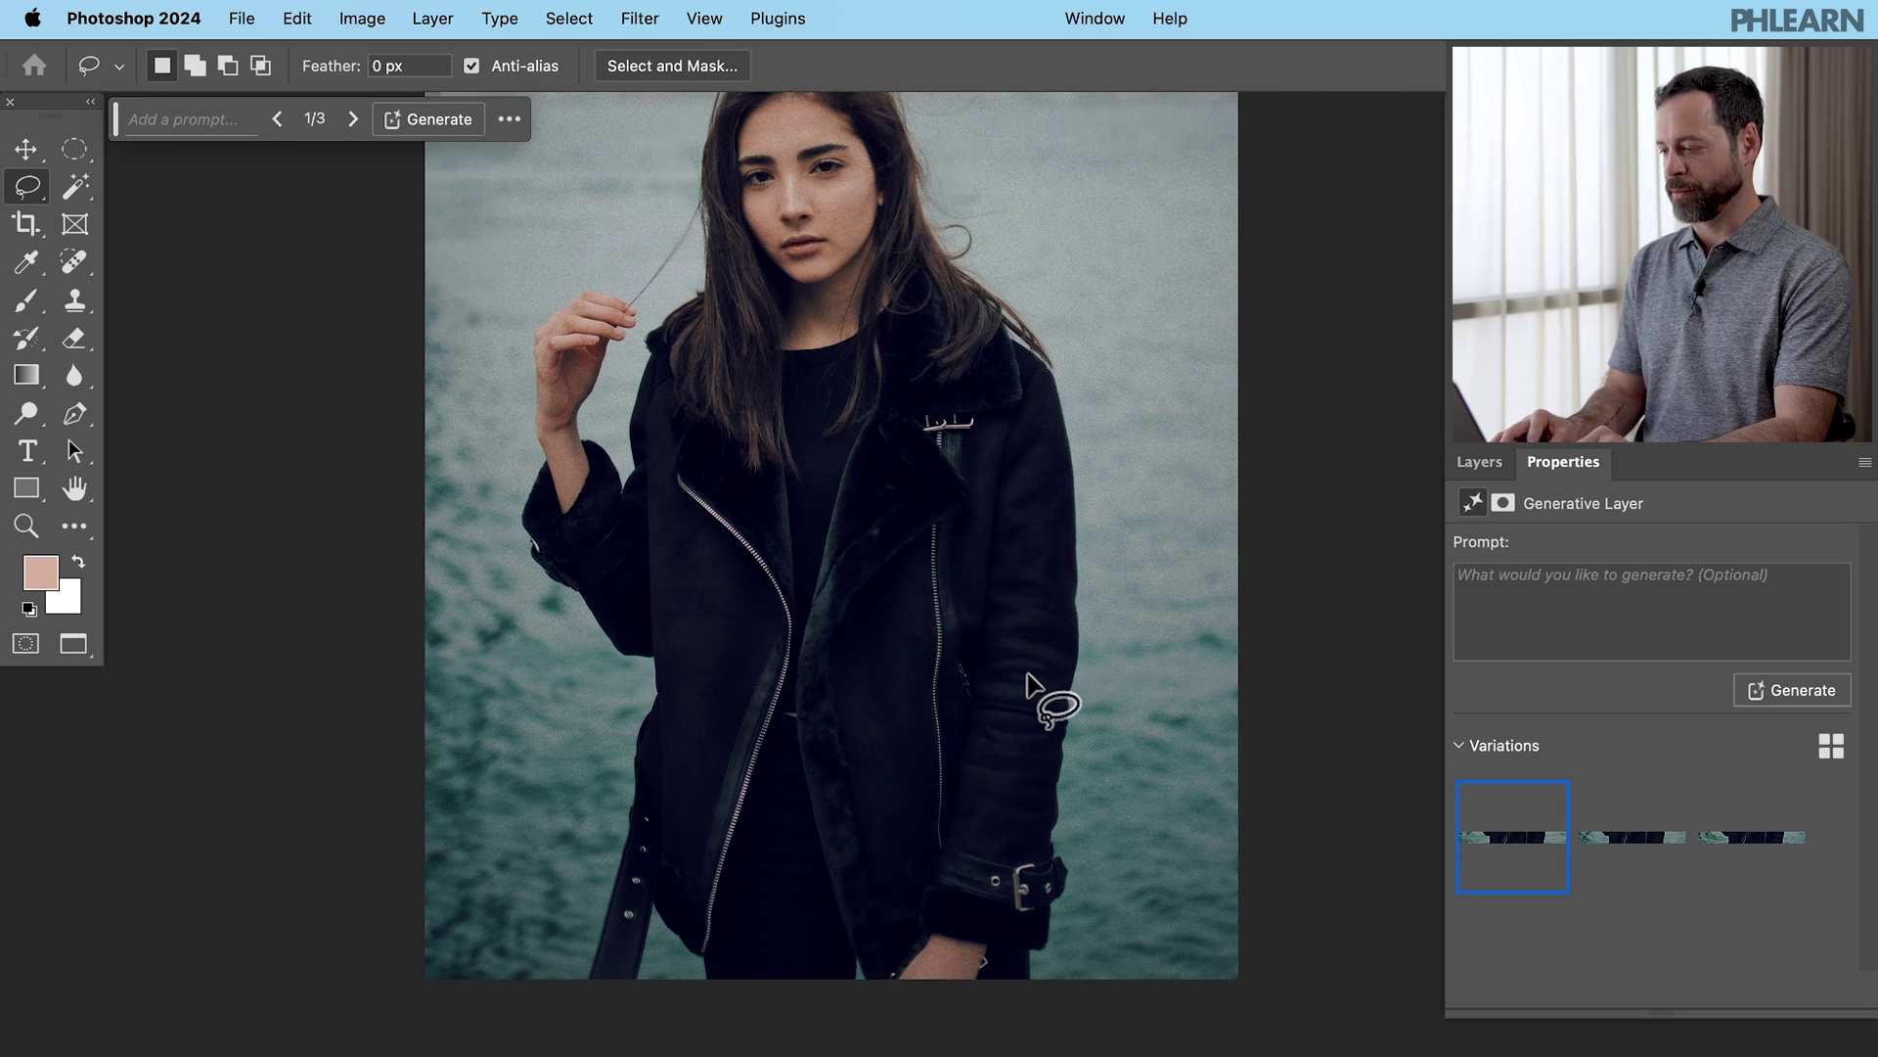
click(1639, 867)
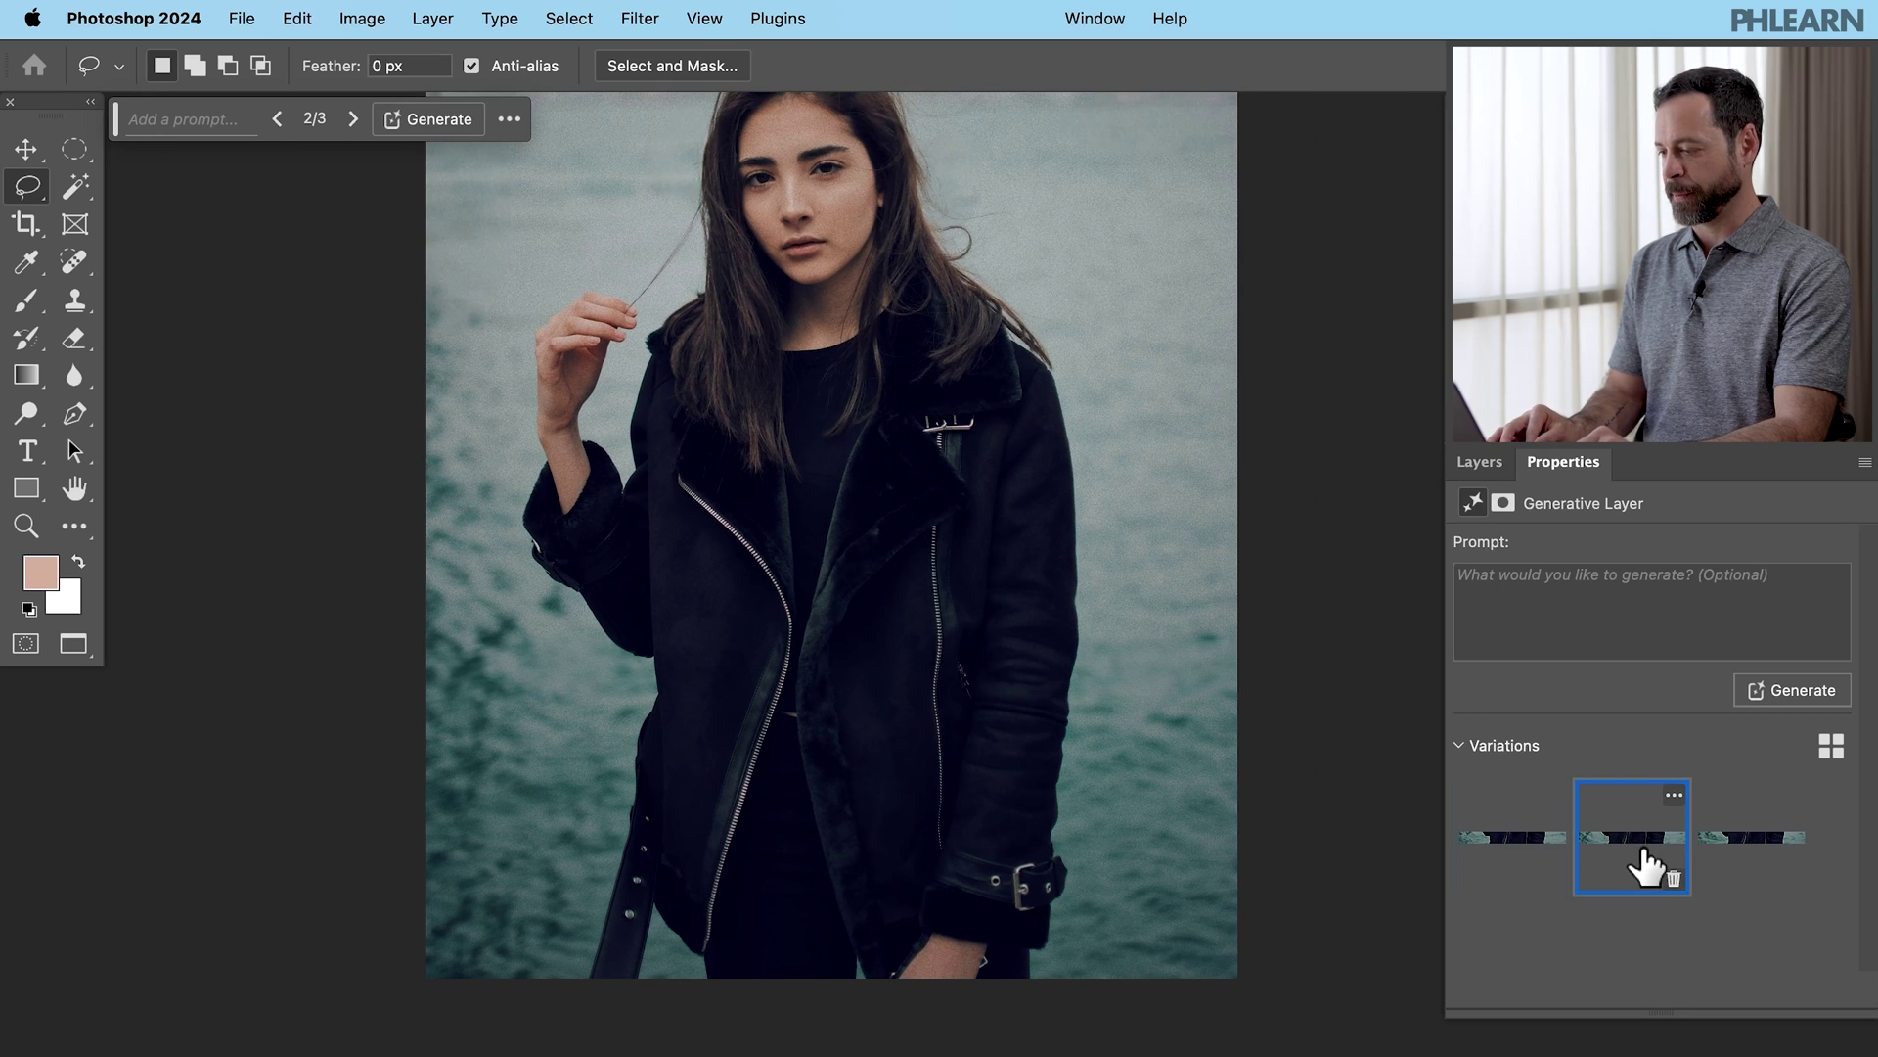
click(1479, 470)
scroll(1718, 805, down, 1)
Group all four Generative Fill layers into Group 1, toggling its visibility to compare before and after.
click(1731, 851)
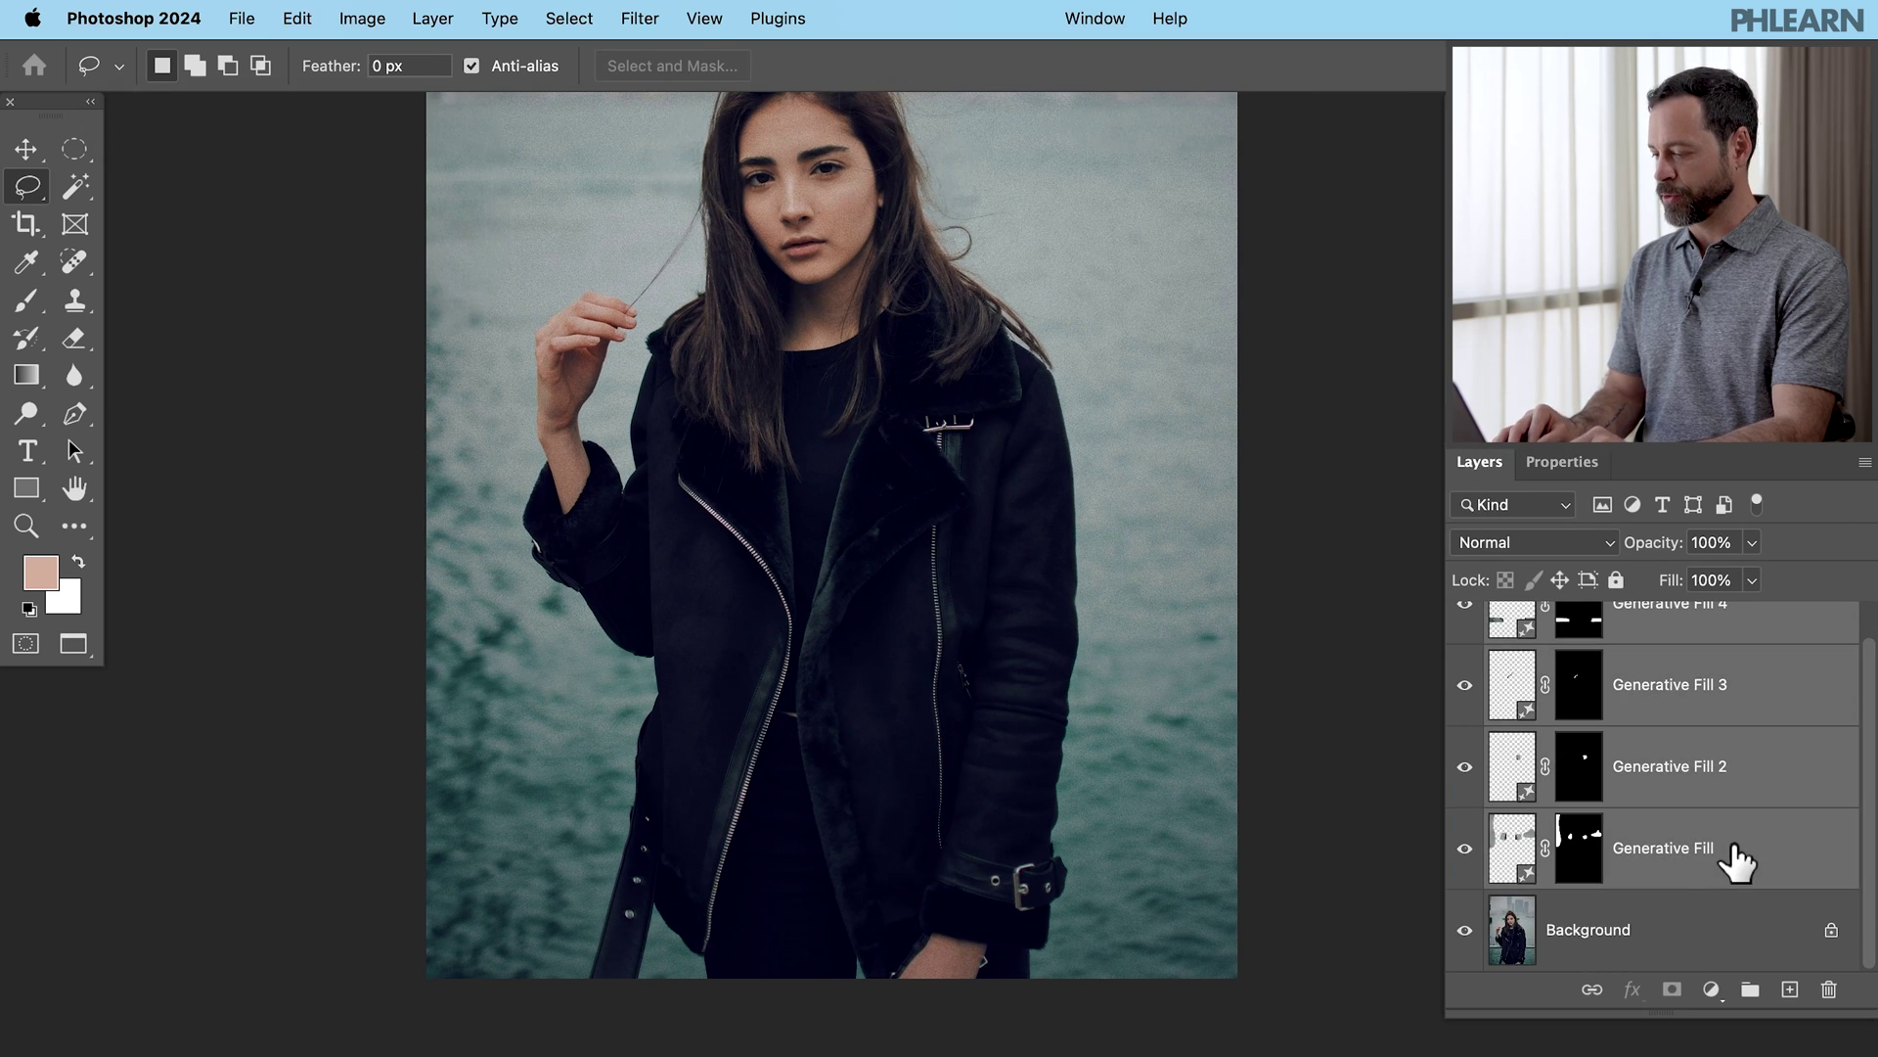
key(super+g)
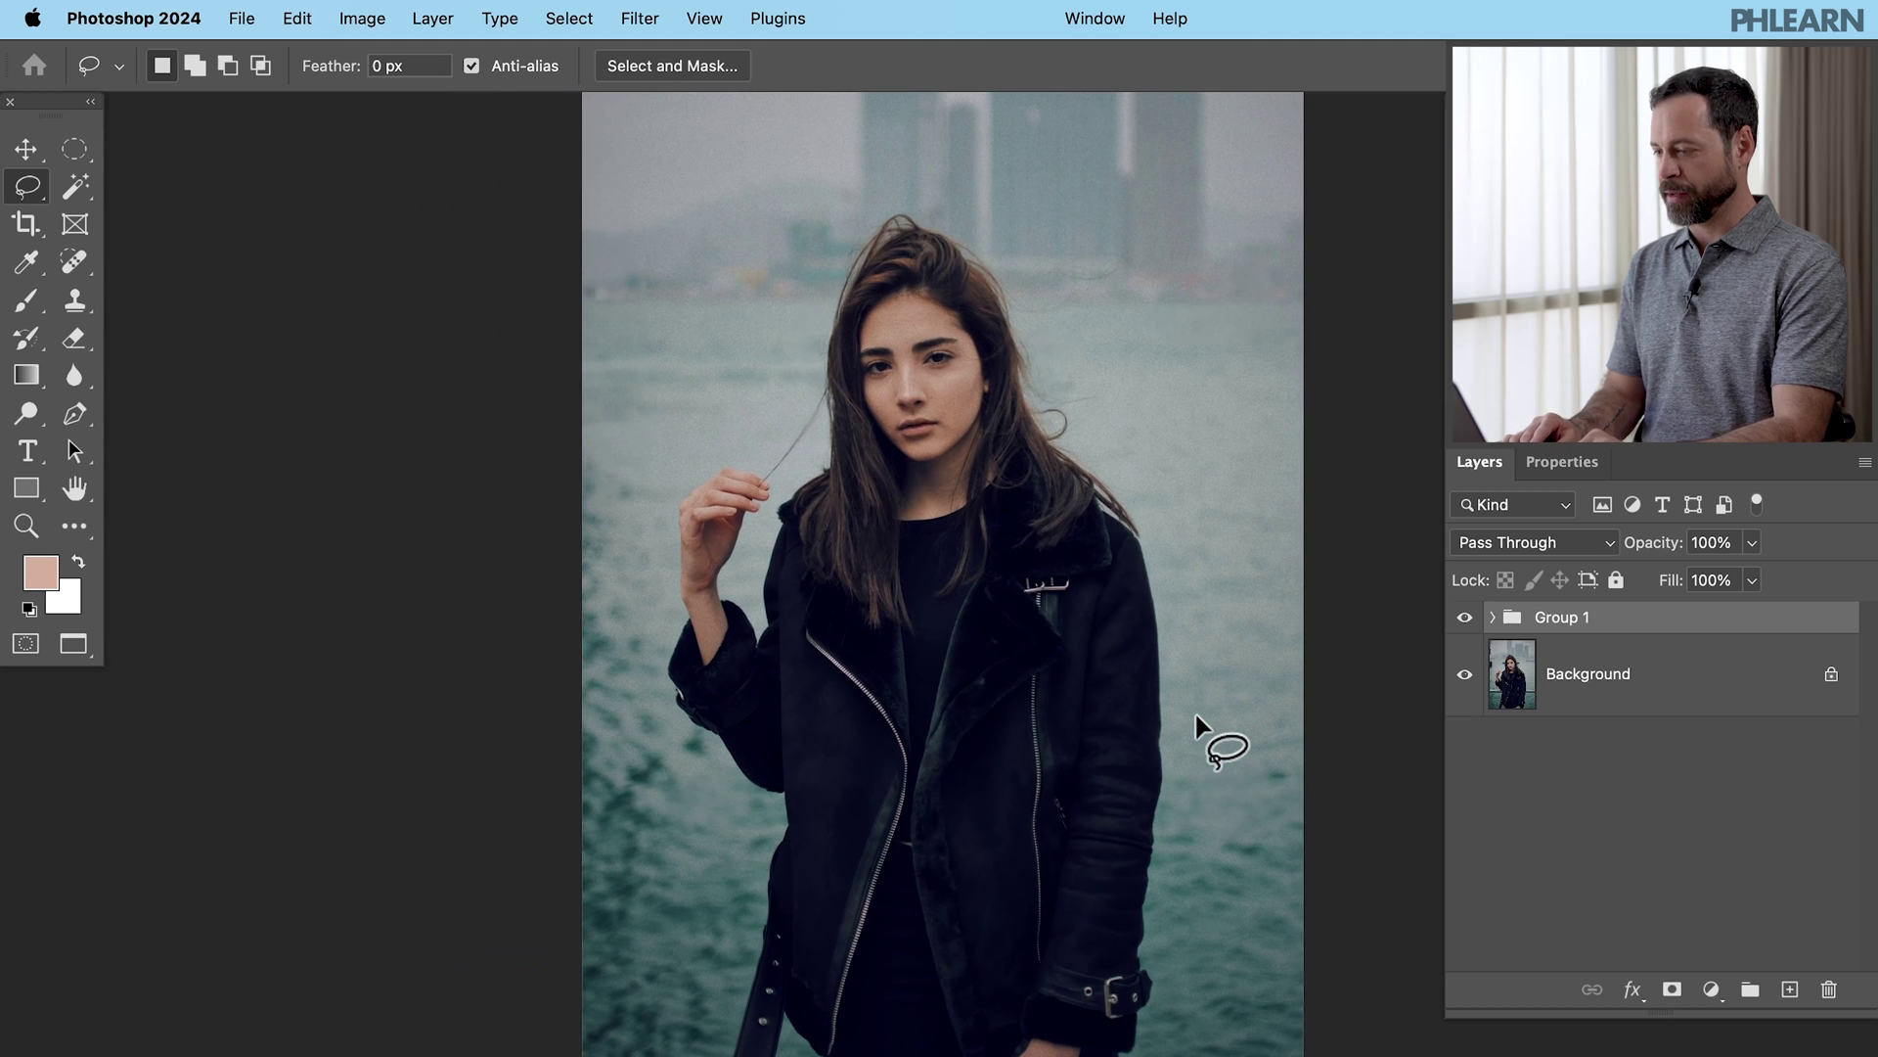
click(1464, 619)
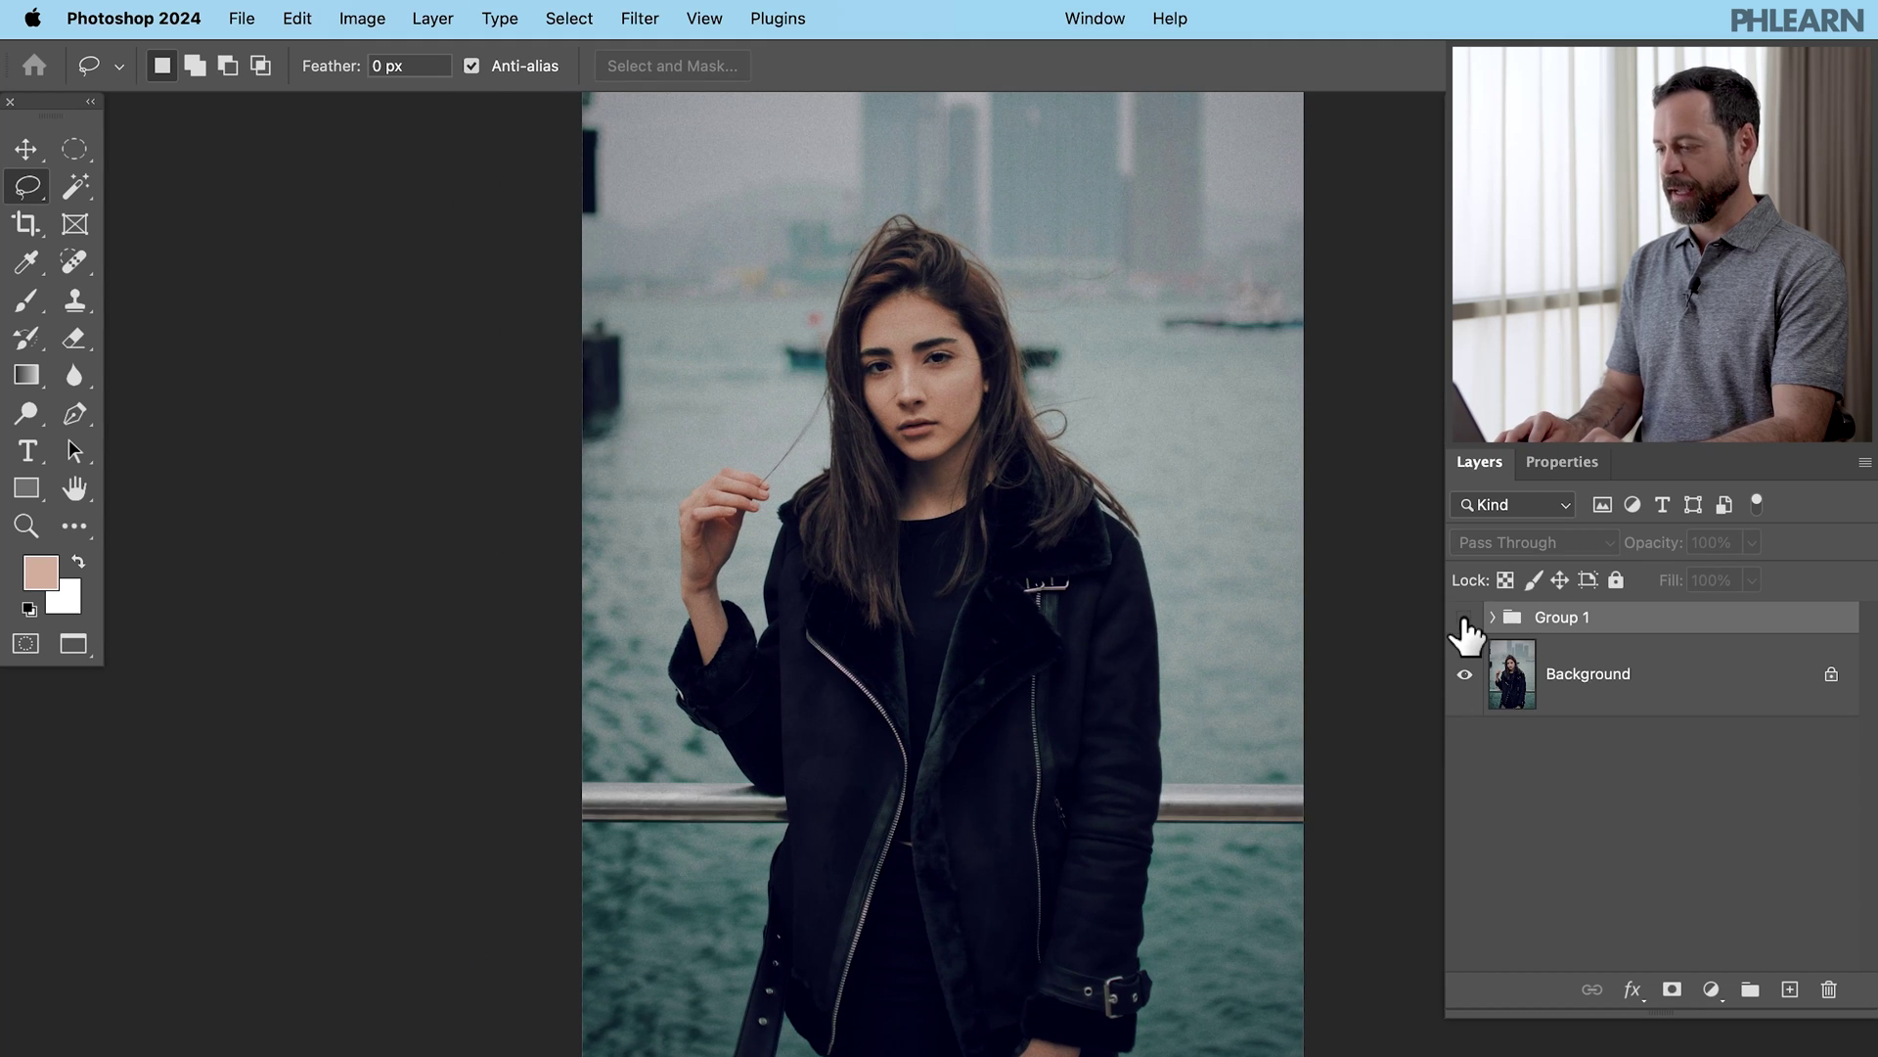
click(1465, 618)
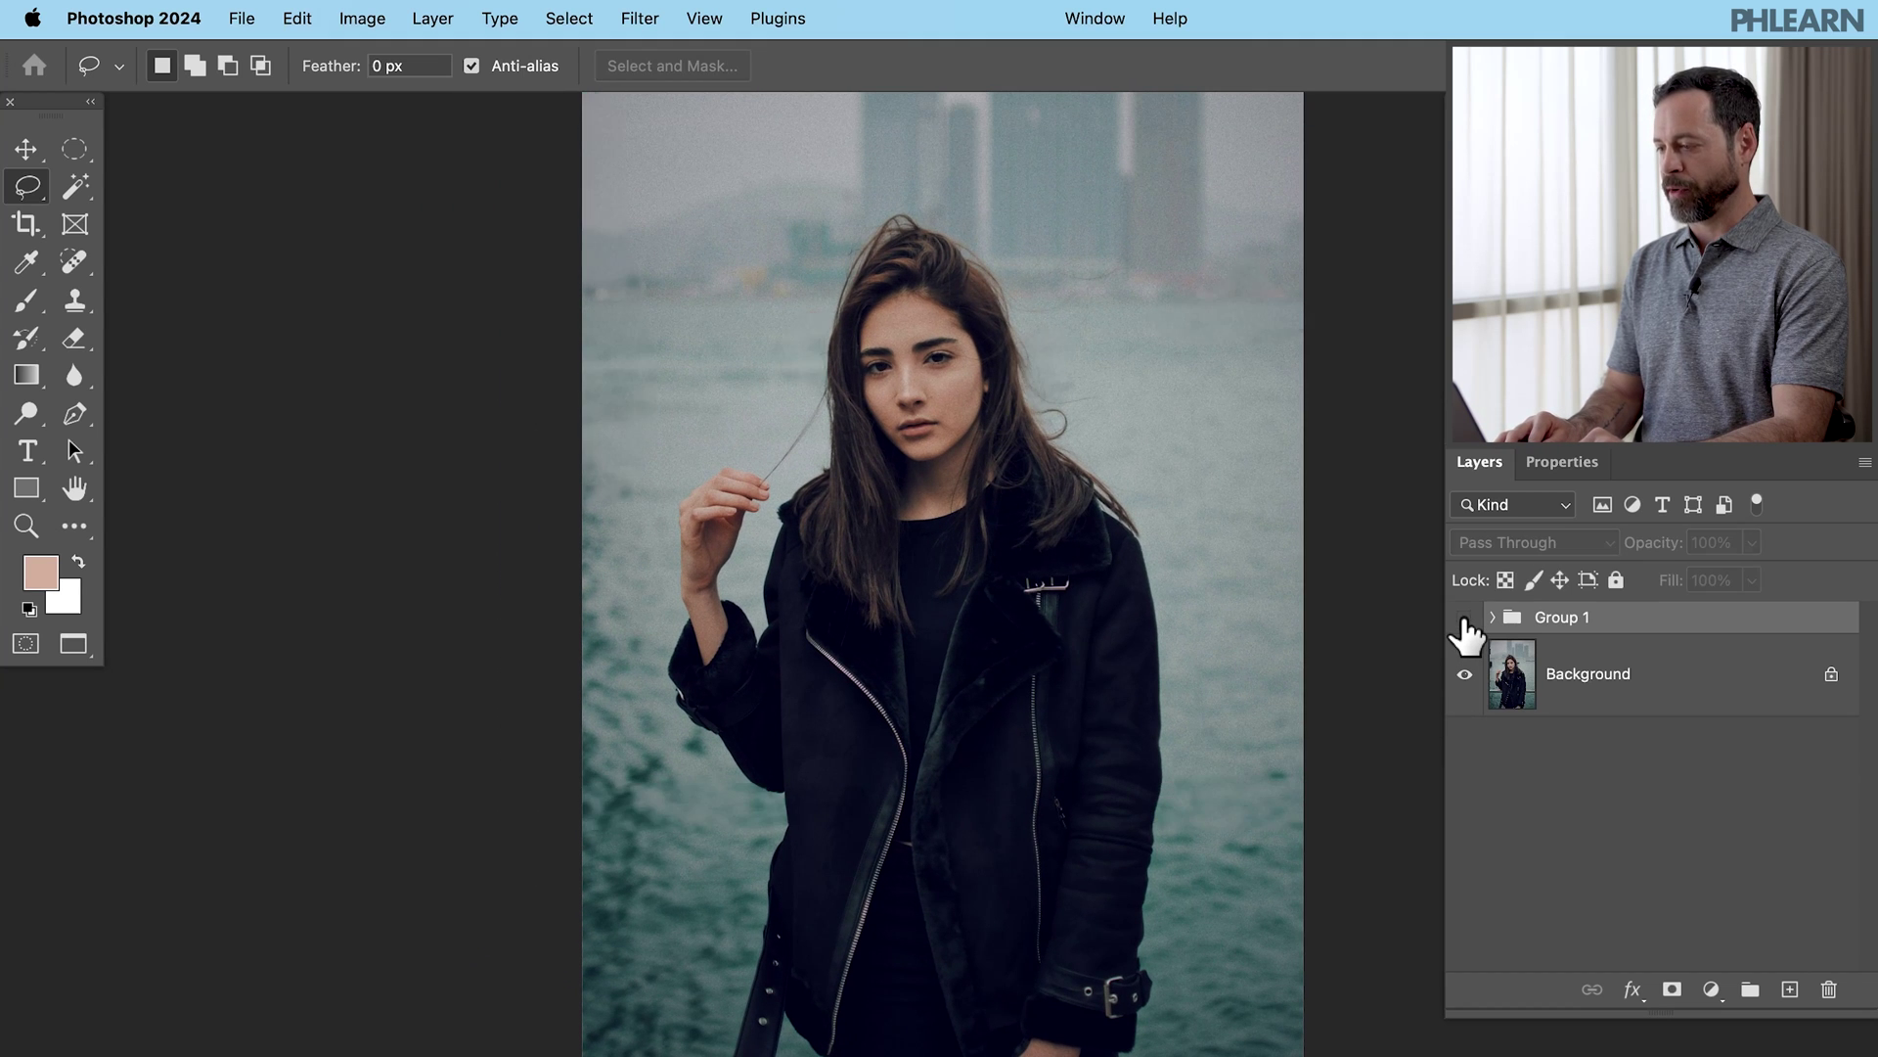
click(1464, 618)
click(1465, 618)
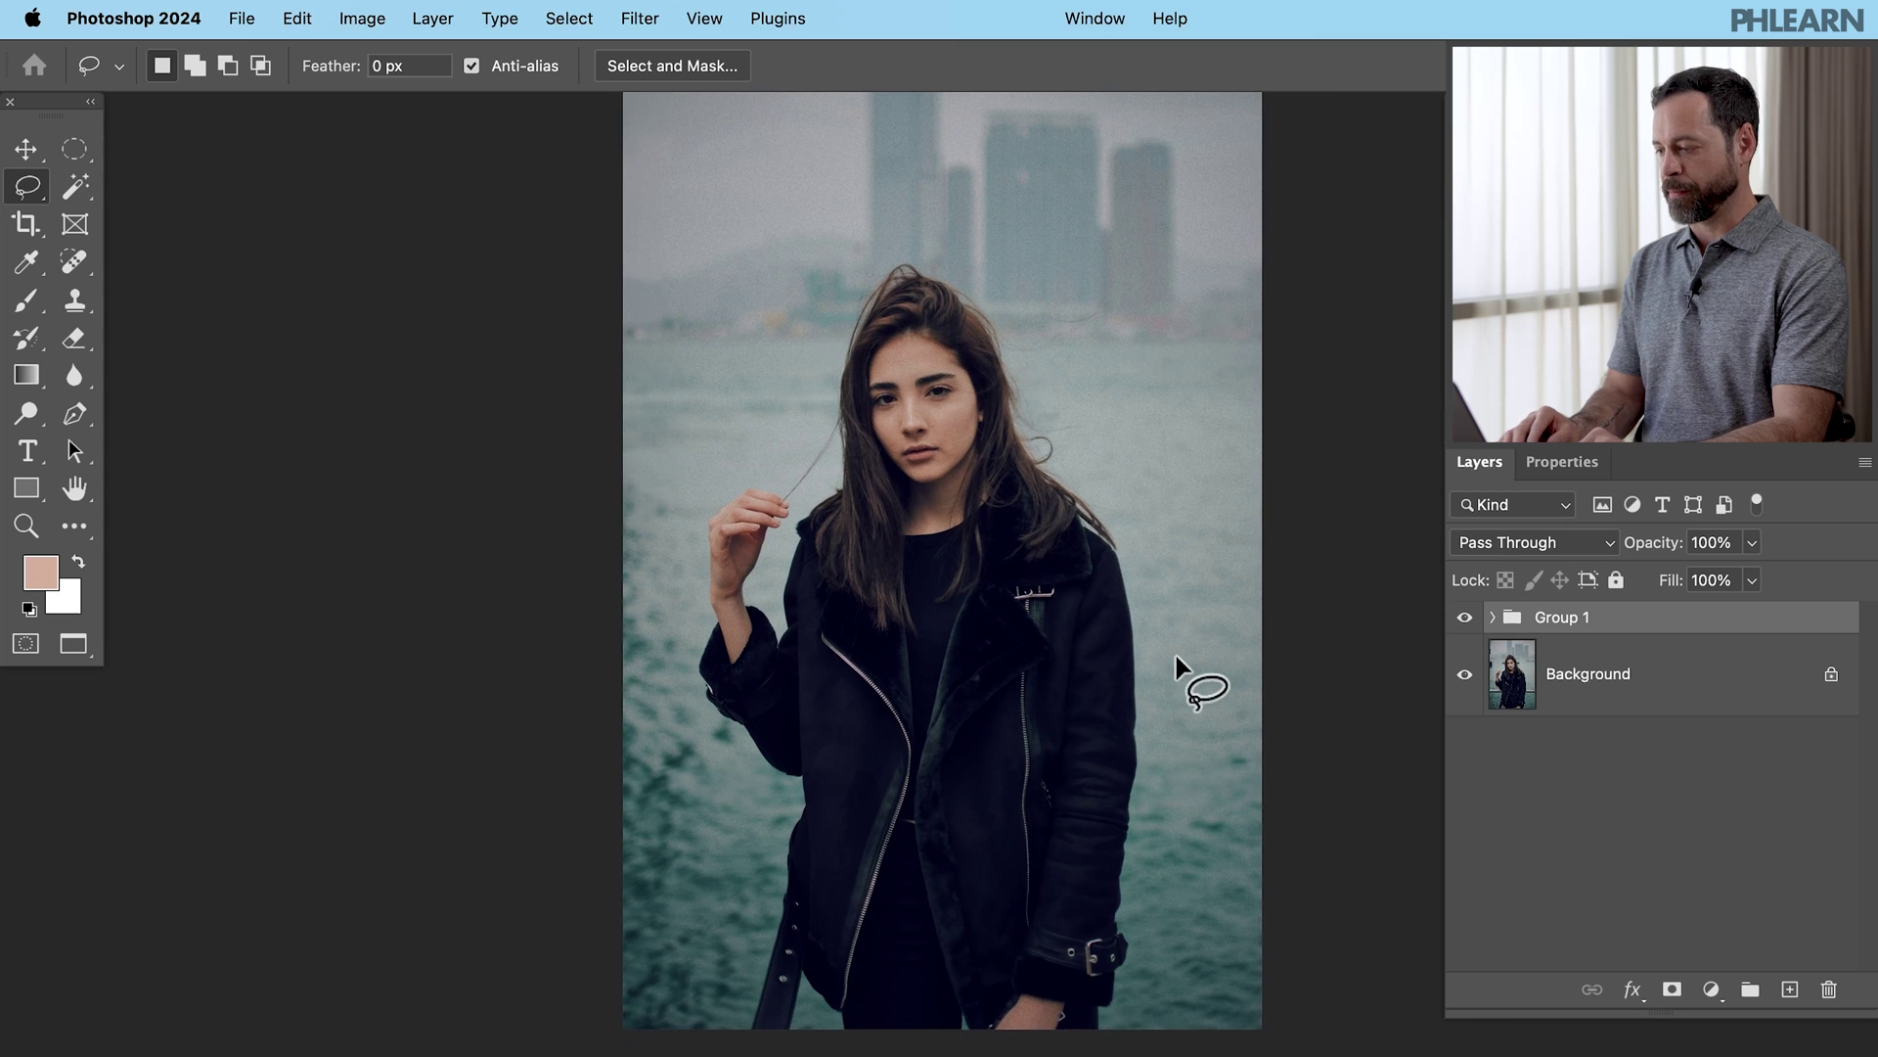
click(1467, 617)
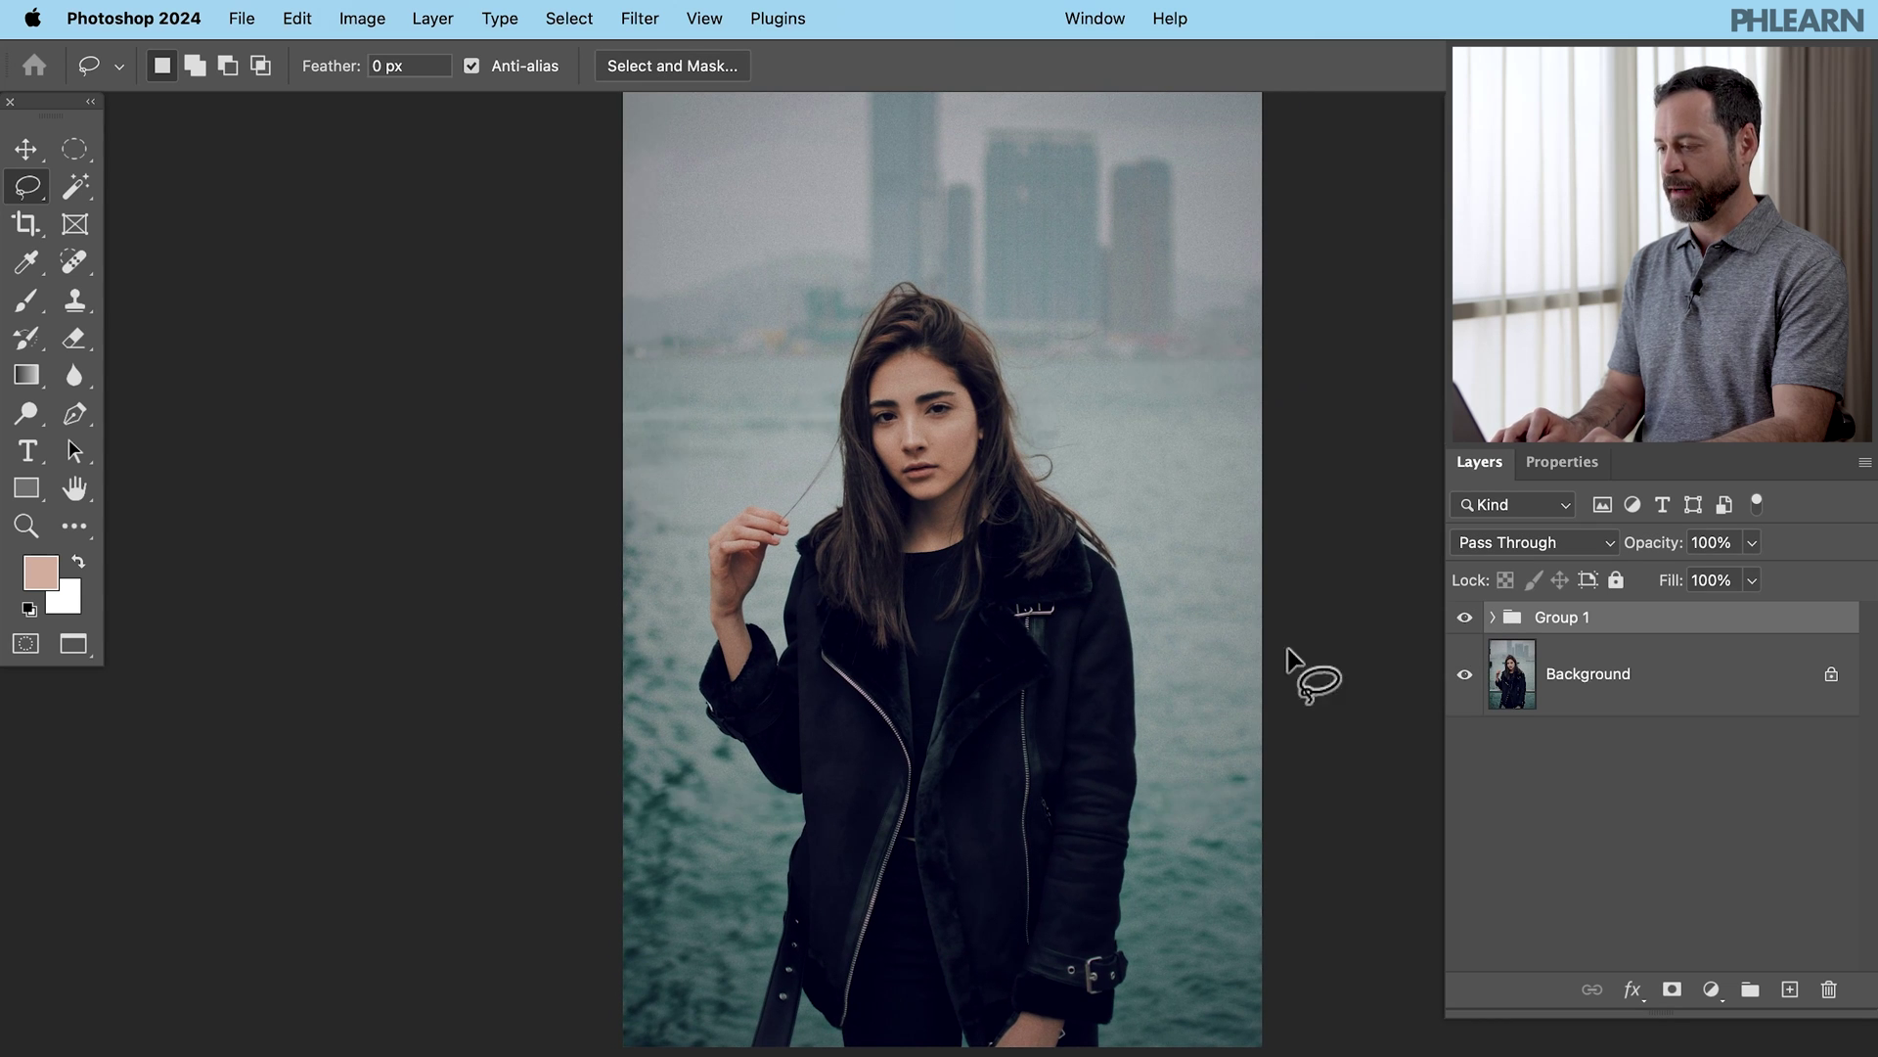